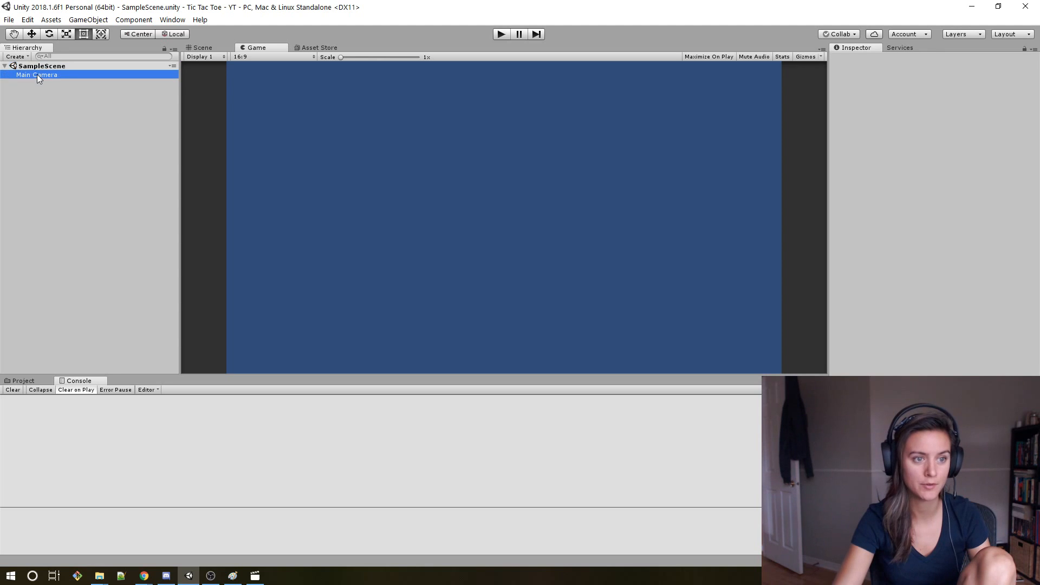
Rename the SampleScene asset in the Scenes folder to TitleScreen.
click(34, 74)
click(42, 66)
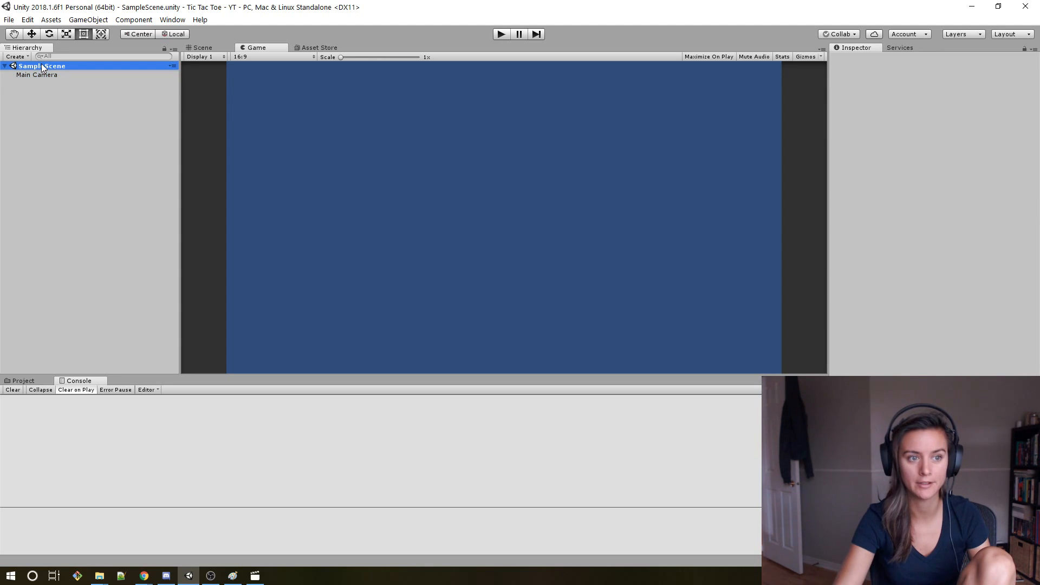
click(24, 381)
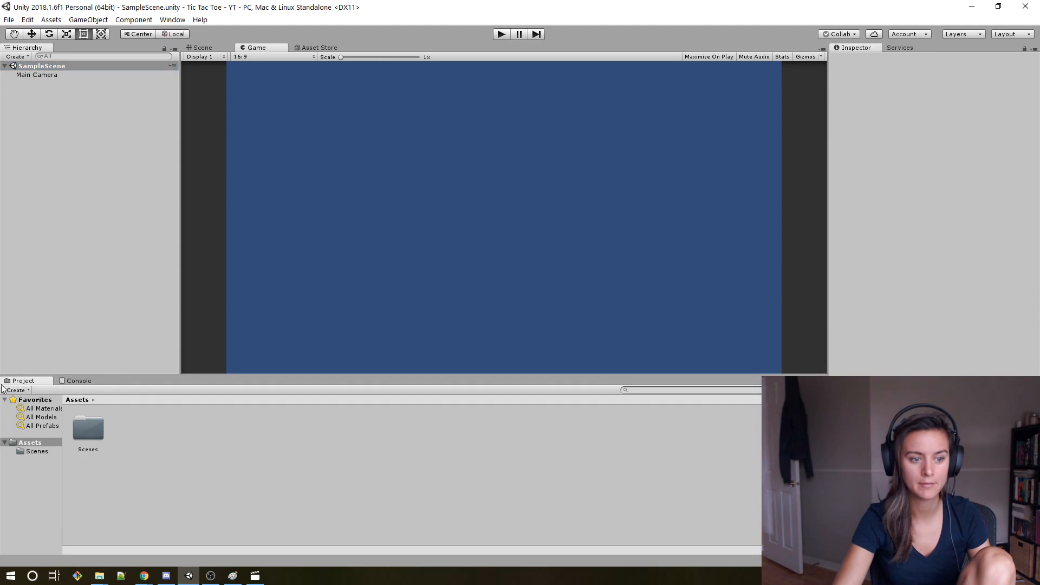
click(43, 450)
click(88, 428)
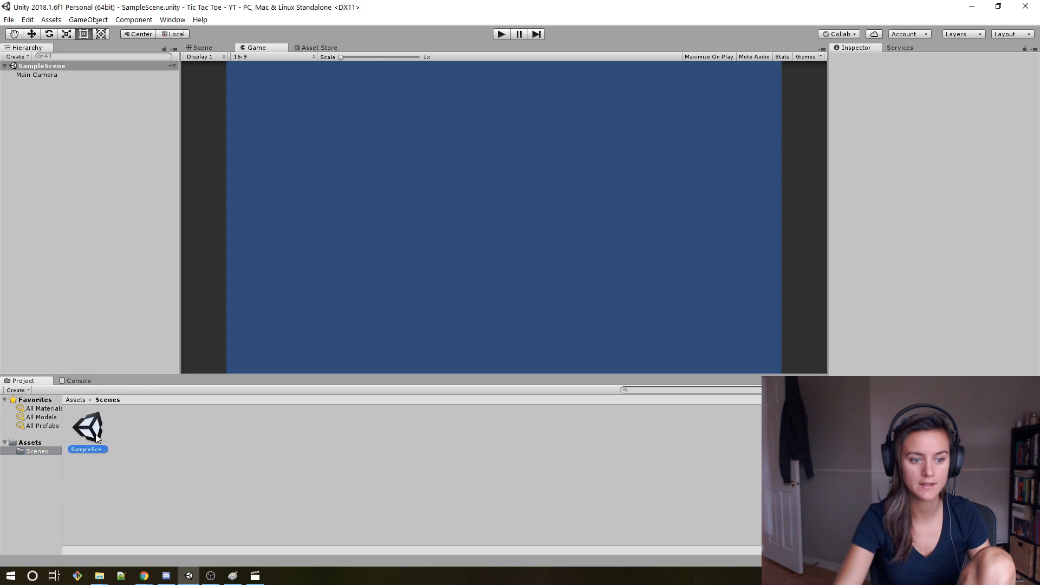
right_click(102, 429)
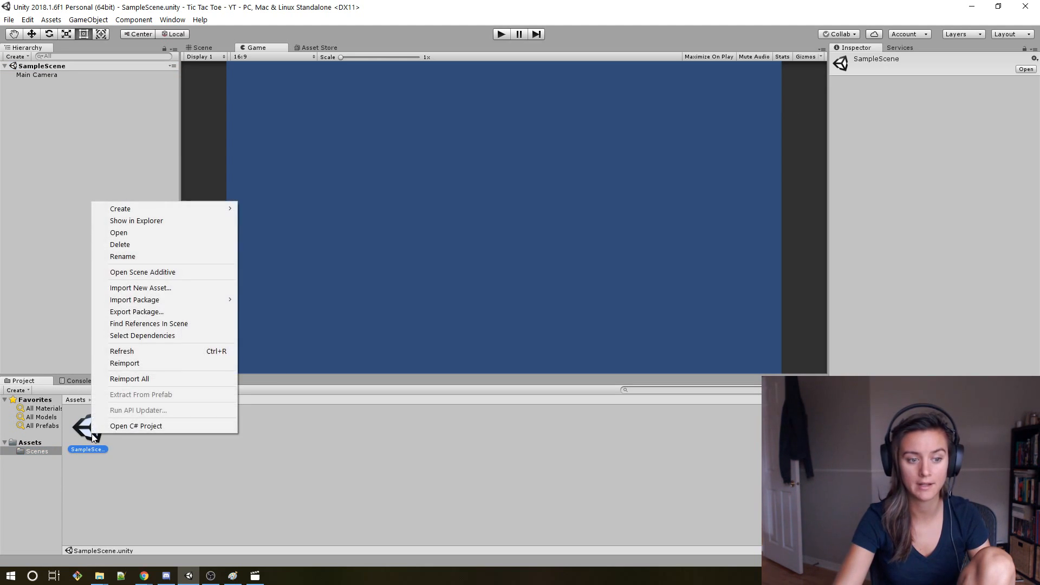
click(166, 258)
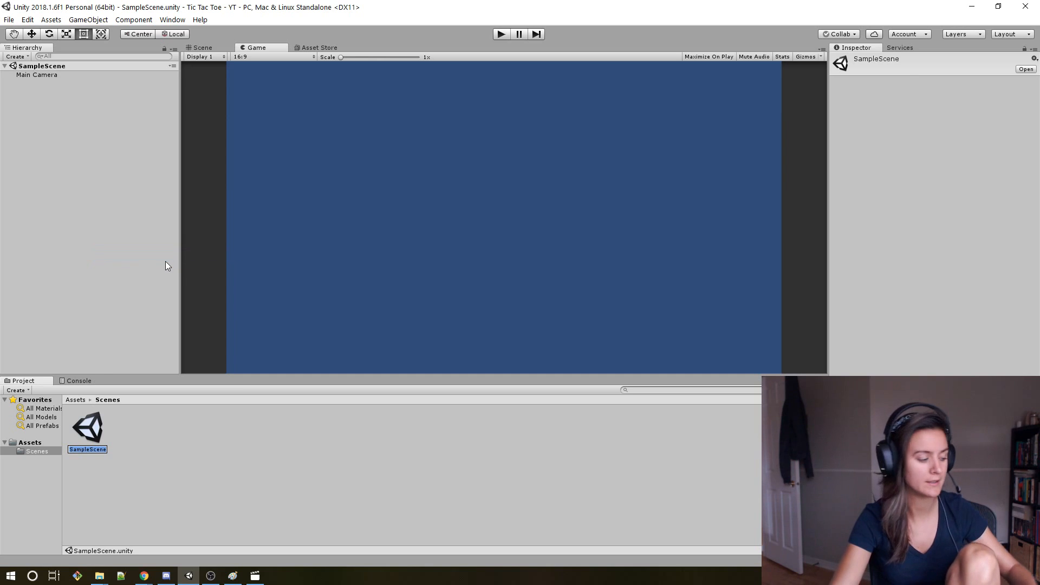
text(T)
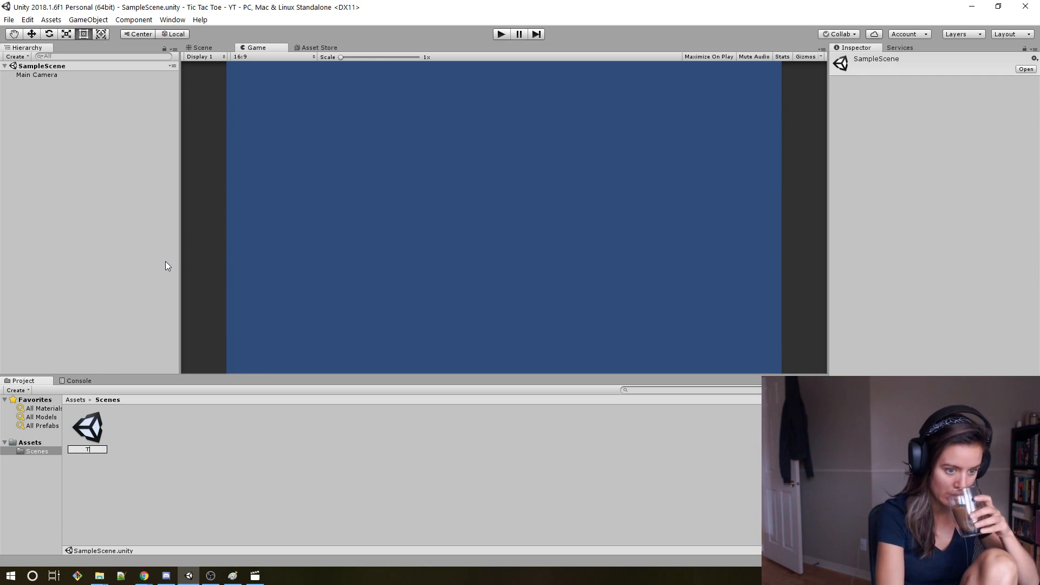
text(itl)
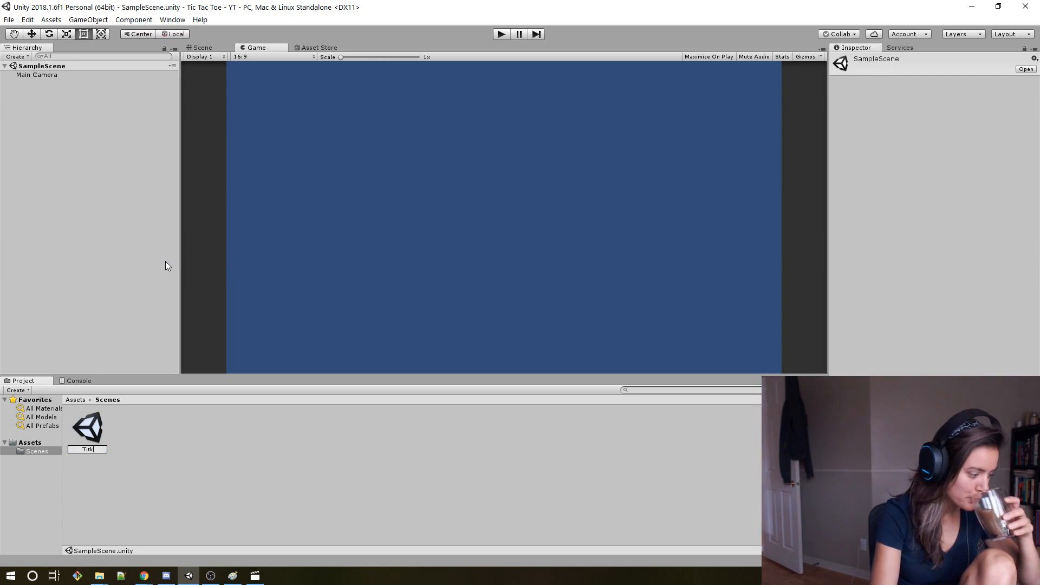
key(BackSpace)
text(eScreen)
key(Return)
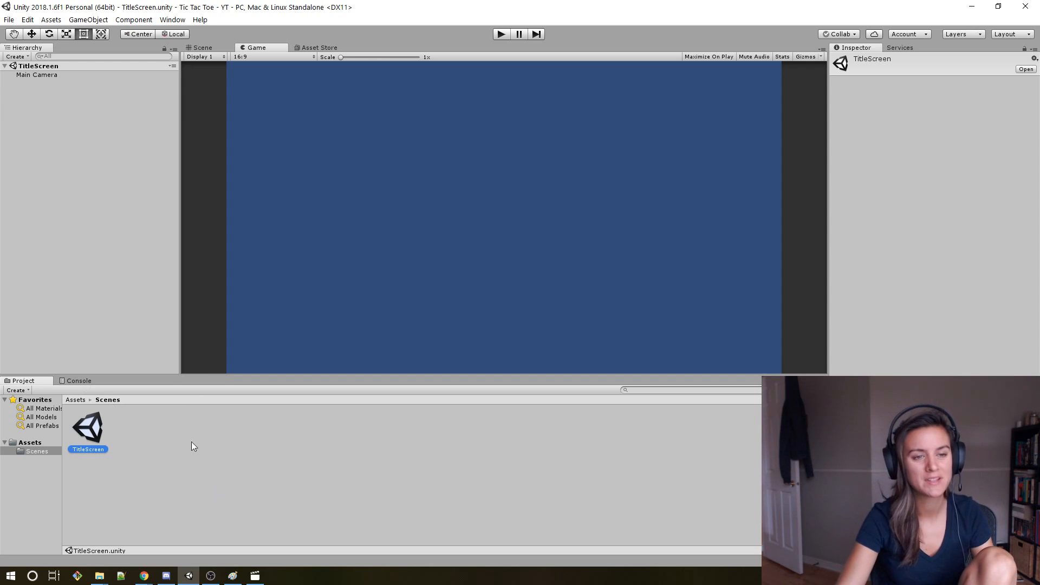
Set the Main Camera's background color to black (000000).
click(42, 75)
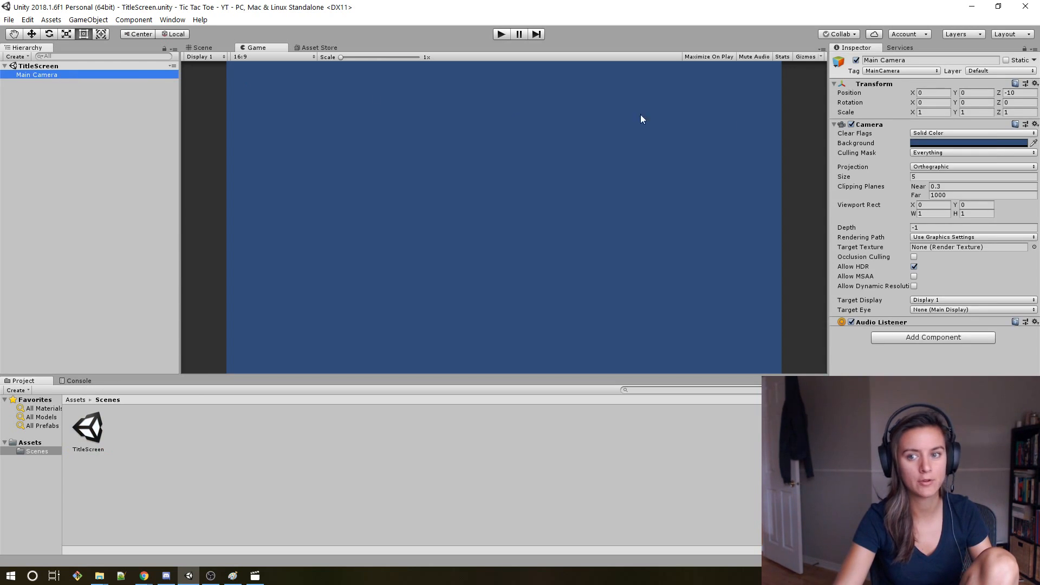
click(936, 144)
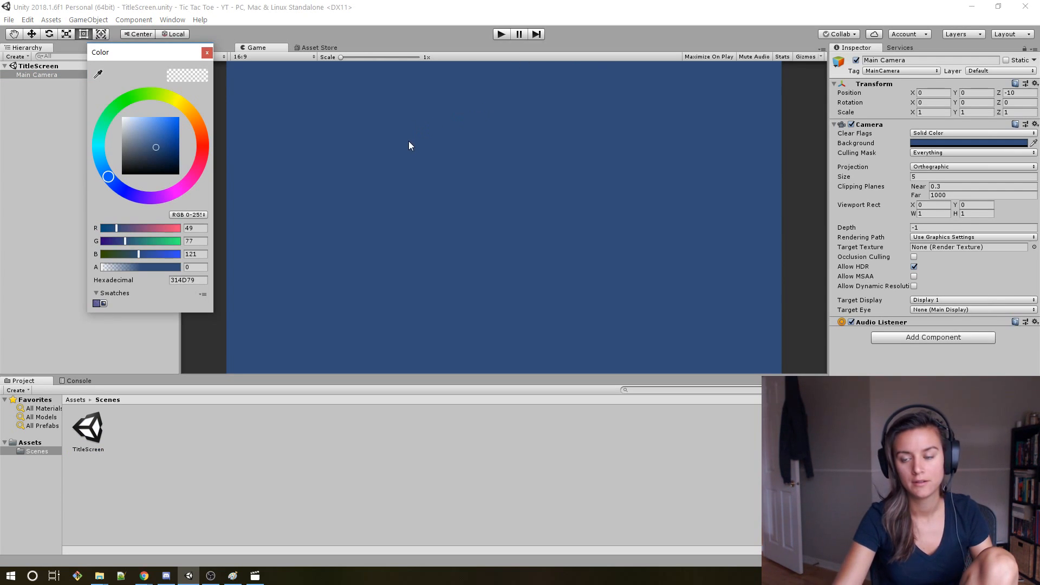
drag(165, 169, 86, 183)
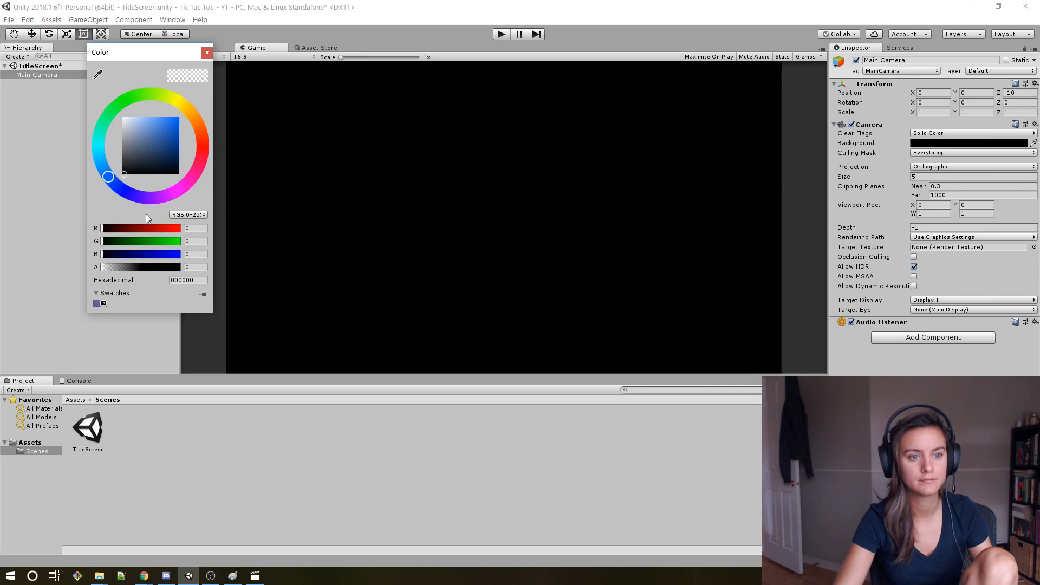
click(208, 53)
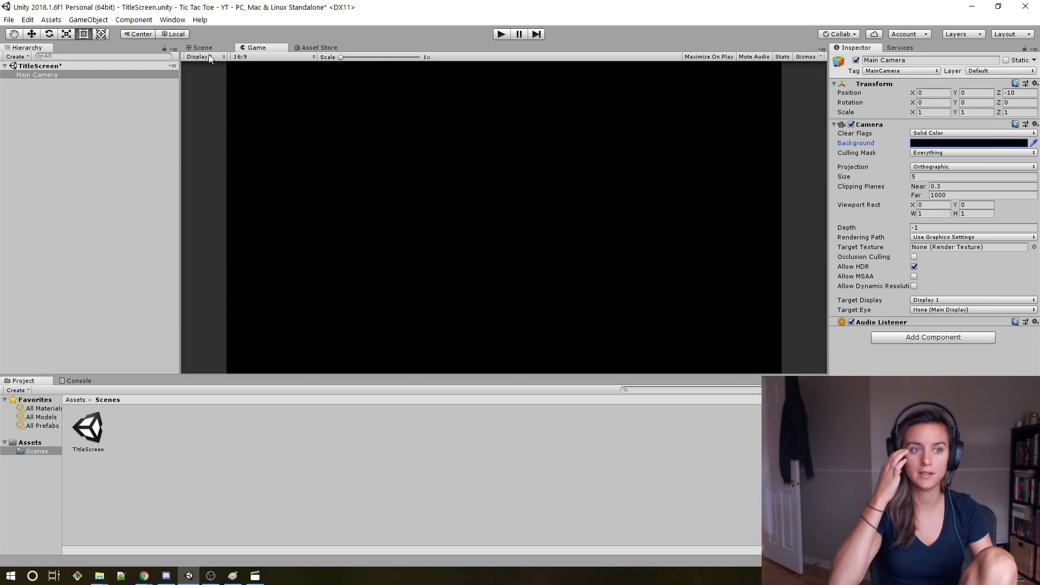
click(151, 87)
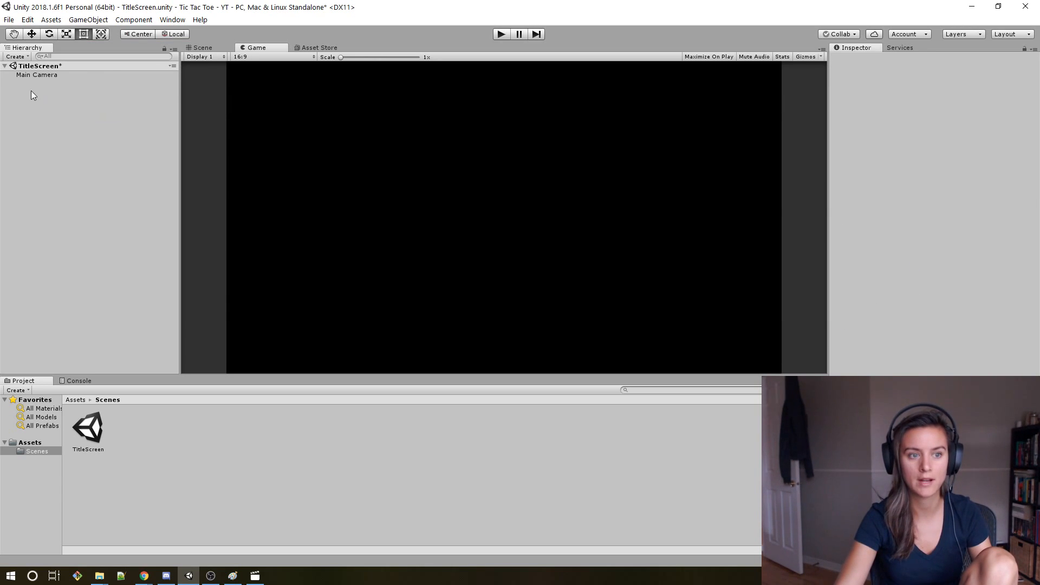
Add a UI Text object to the TitleScreen scene.
click(40, 74)
right_click(46, 68)
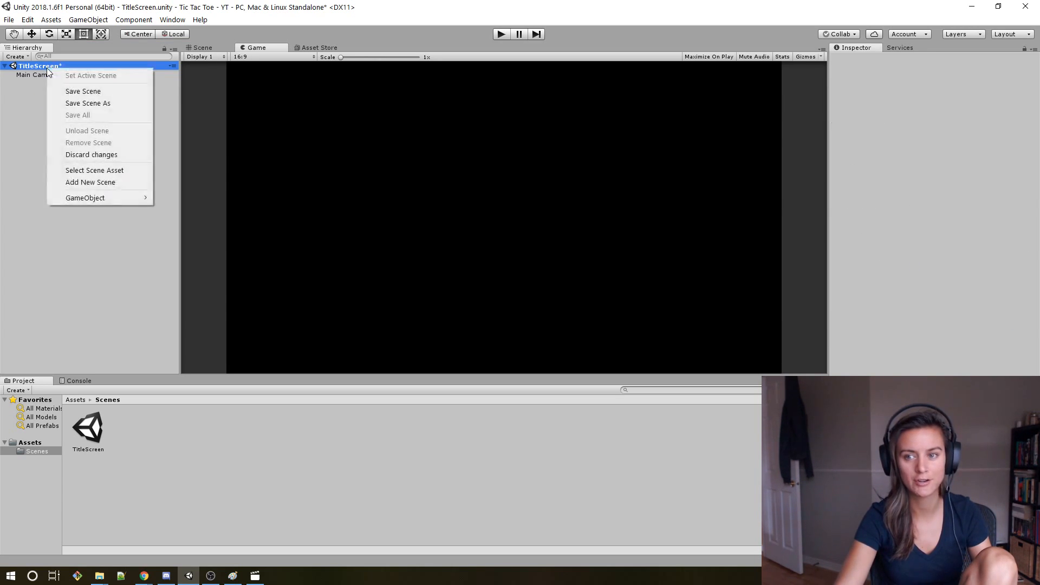
mouse_move(136, 197)
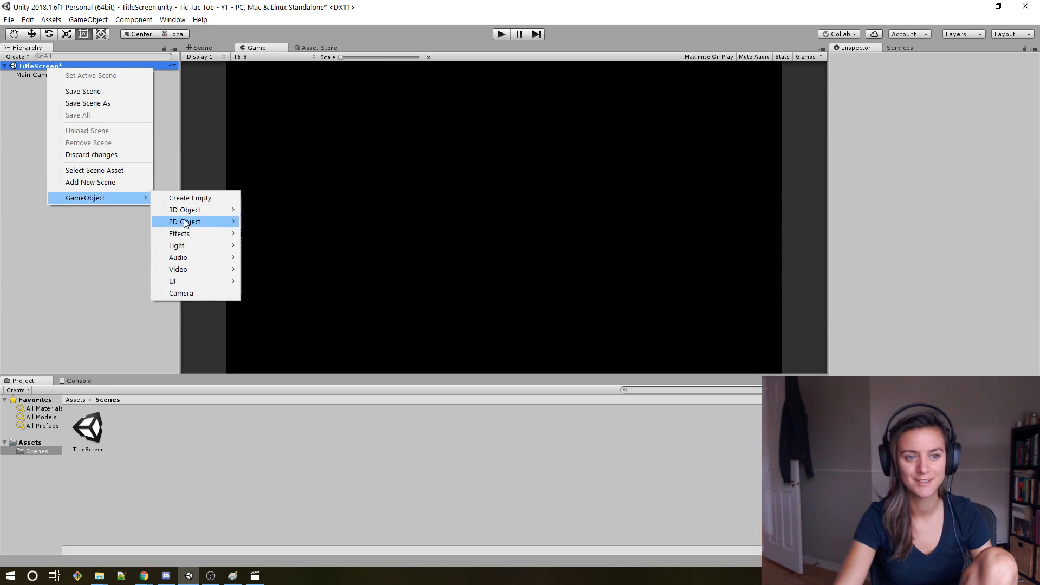
mouse_move(222, 281)
click(267, 282)
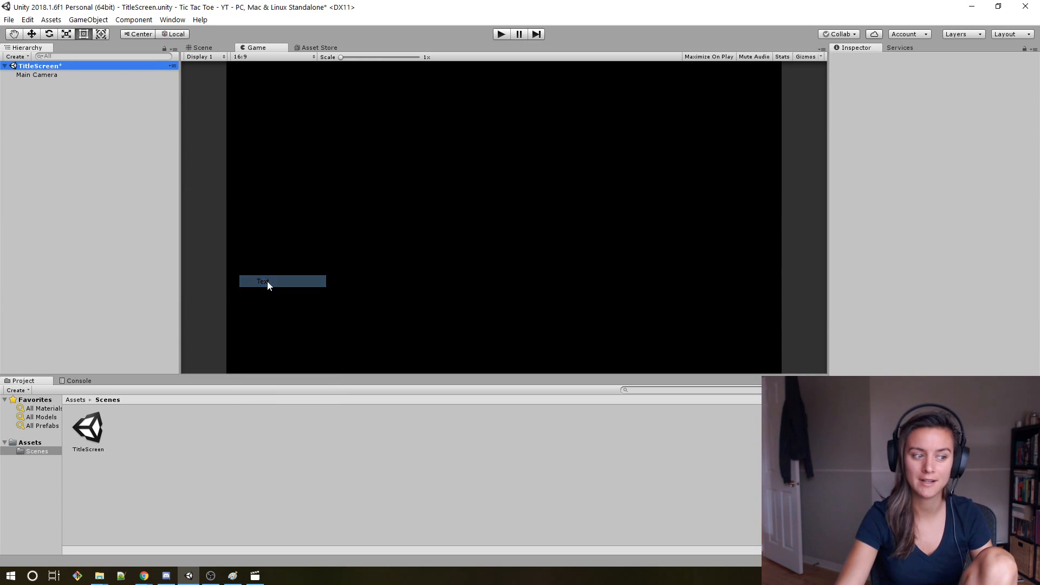
Name the new text object Title and set its text to "Tic Tac Toe".
click(894, 61)
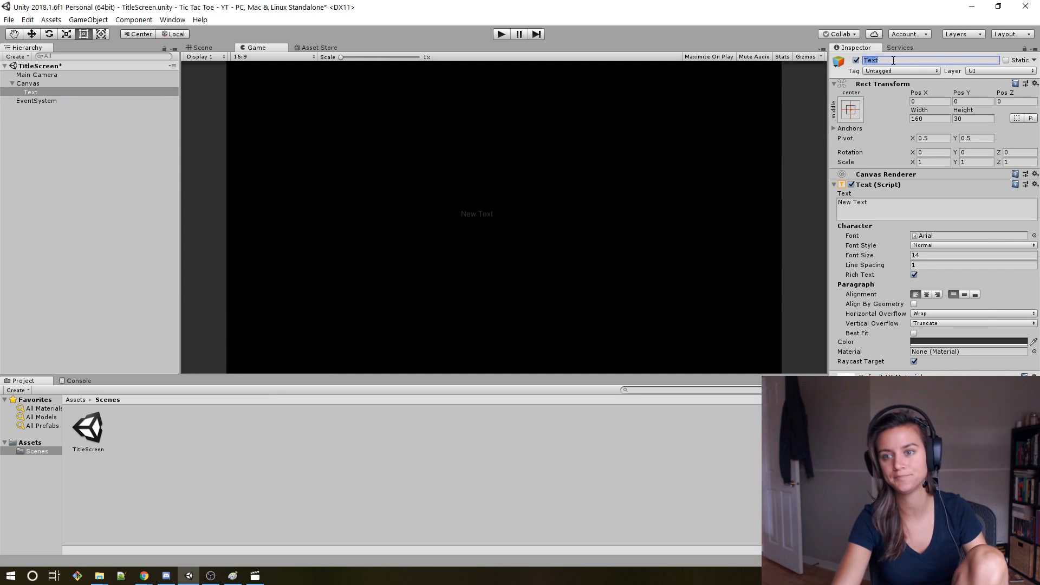
text(Titl)
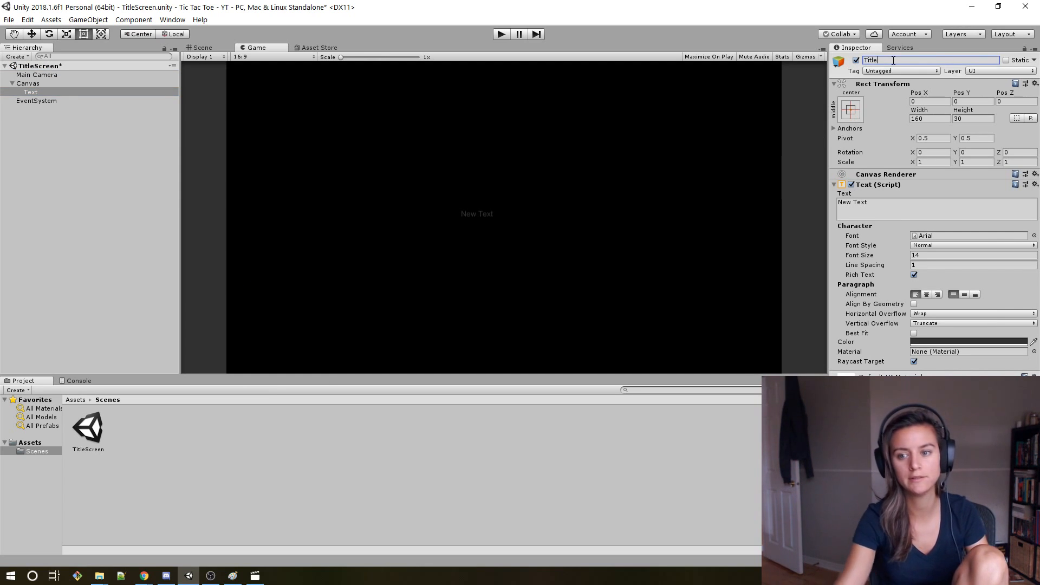
click(900, 214)
text(Ti)
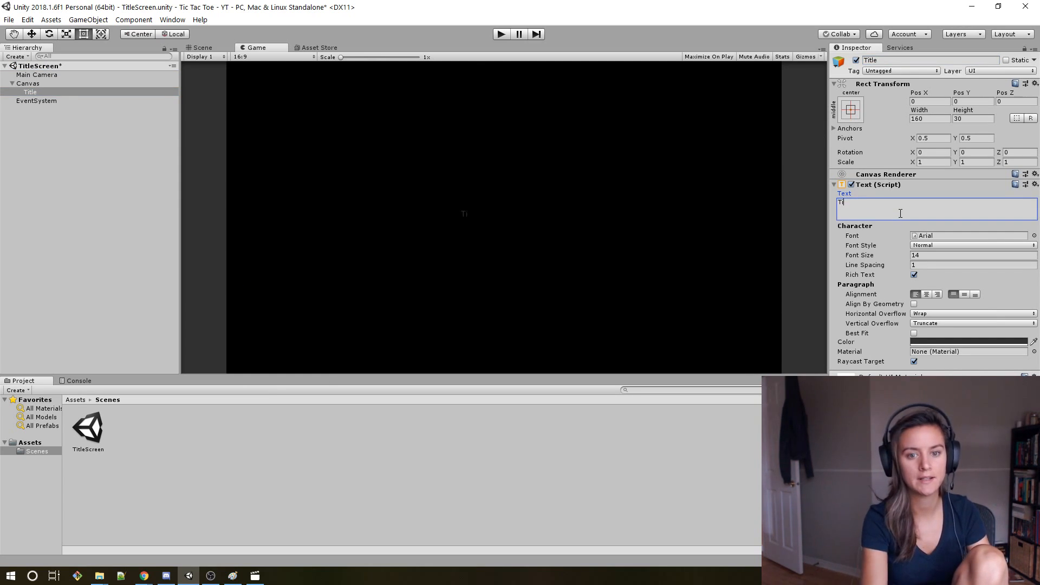
text(c)
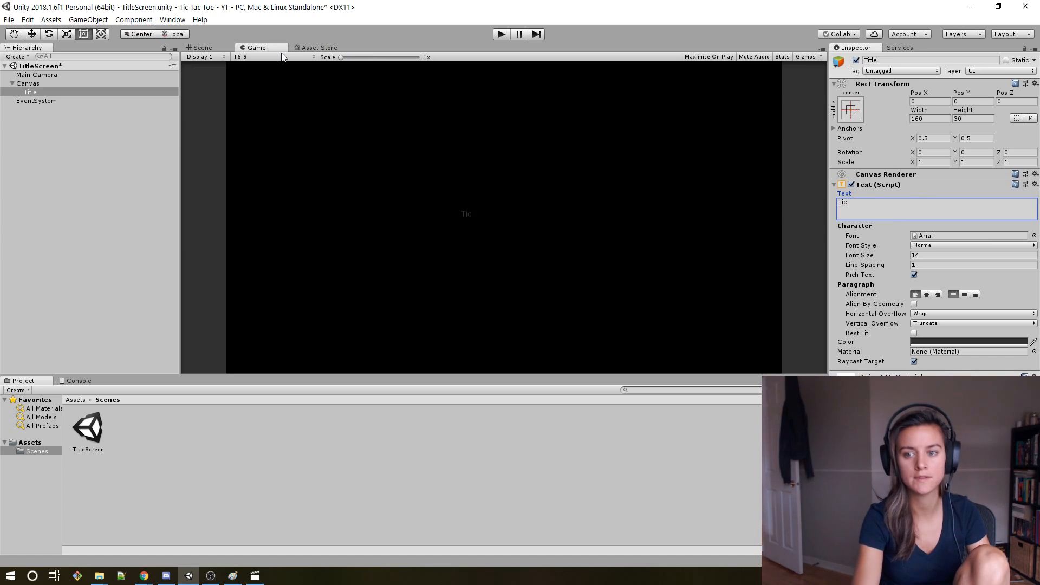
text(TacTowc Toe)
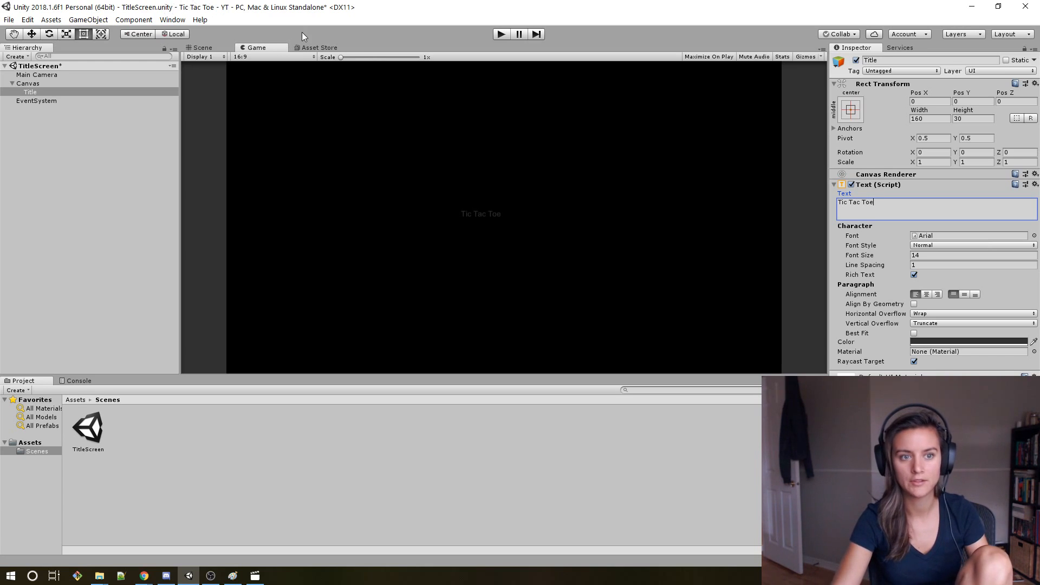
Compare the title's appearance in the Game and Scene views and locate the canvas that holds it.
click(202, 47)
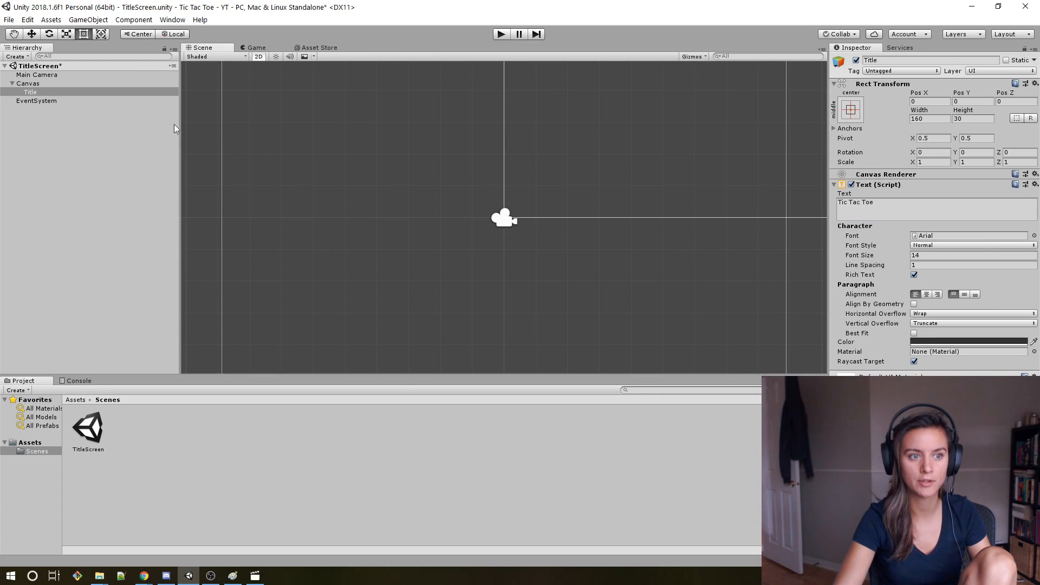
click(253, 48)
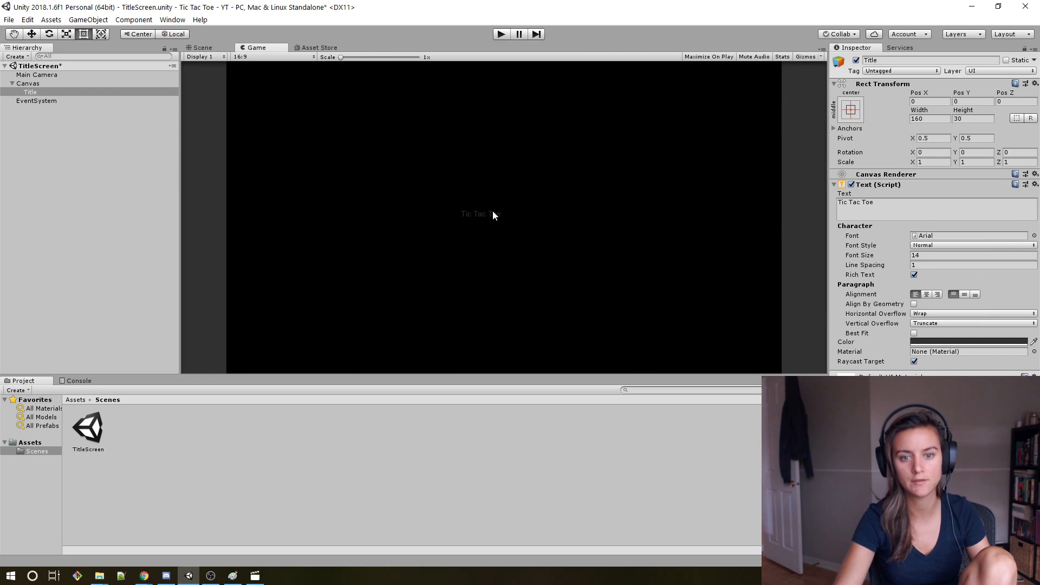
click(203, 47)
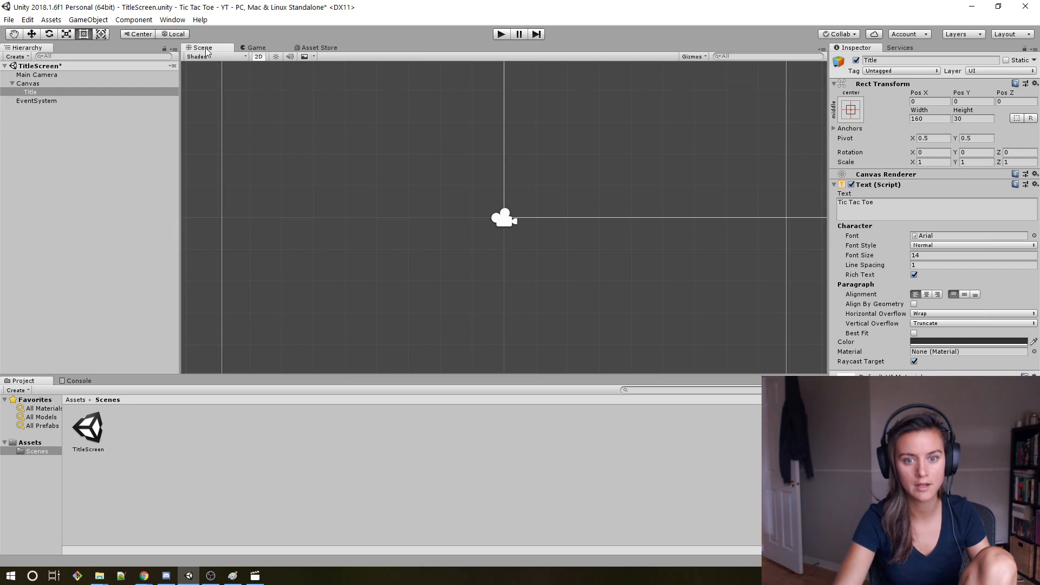
scroll(526, 213, up, 5)
scroll(522, 211, down, 2)
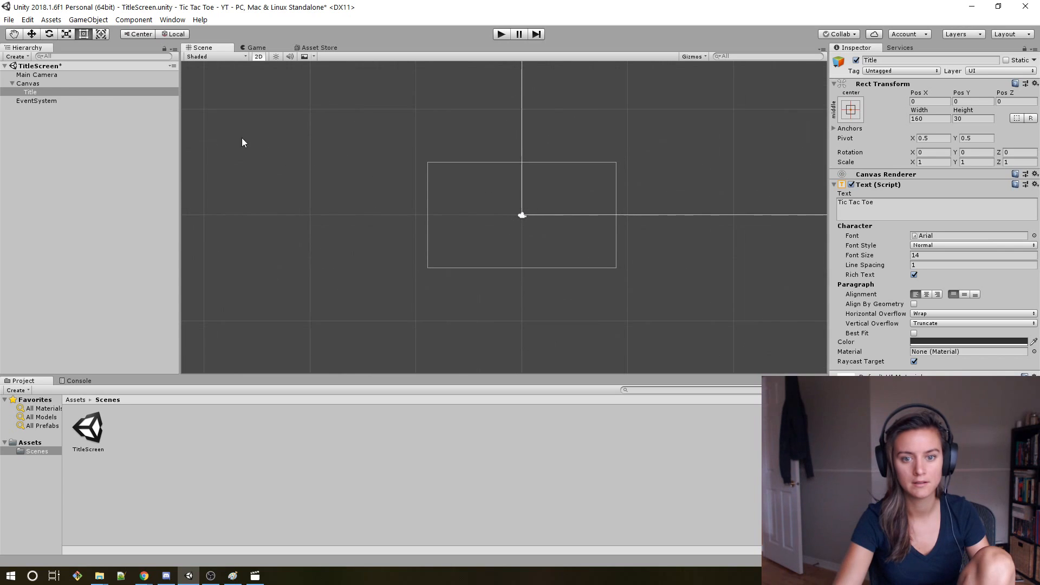
click(37, 101)
click(50, 92)
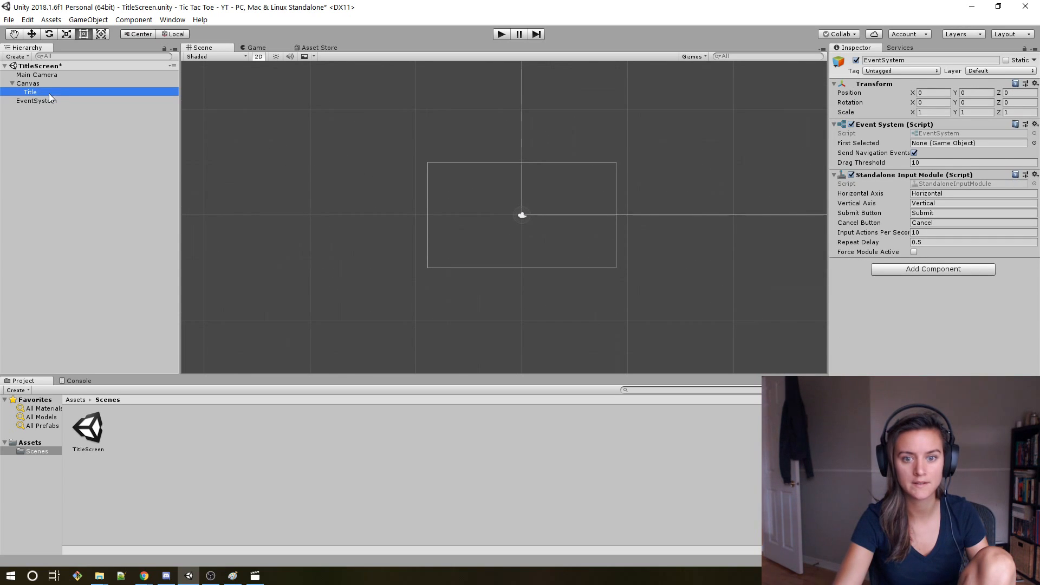
scroll(684, 223, down, 5)
middle_drag(730, 163, 552, 216)
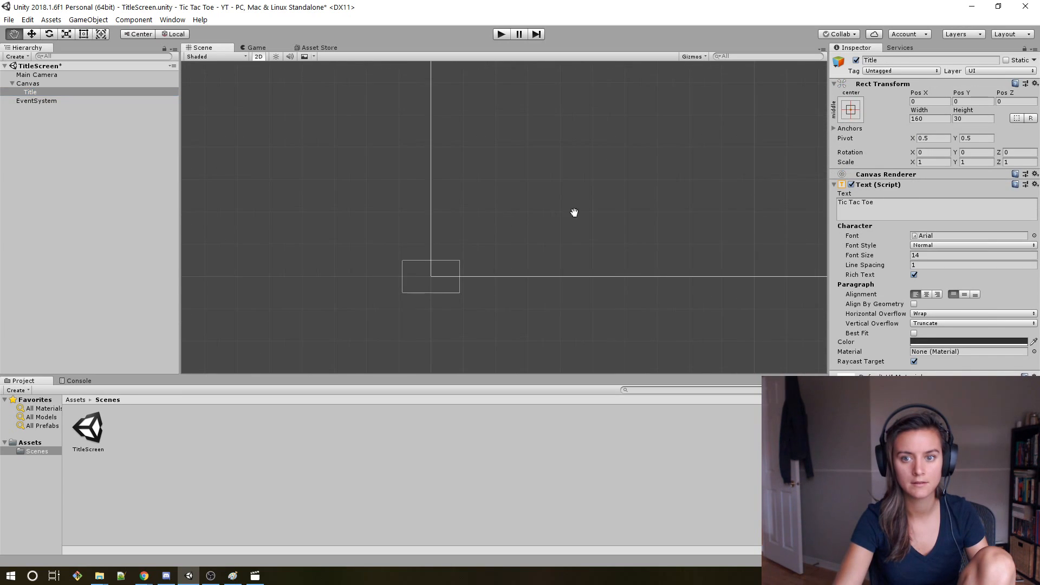
scroll(597, 215, down, 20)
click(685, 211)
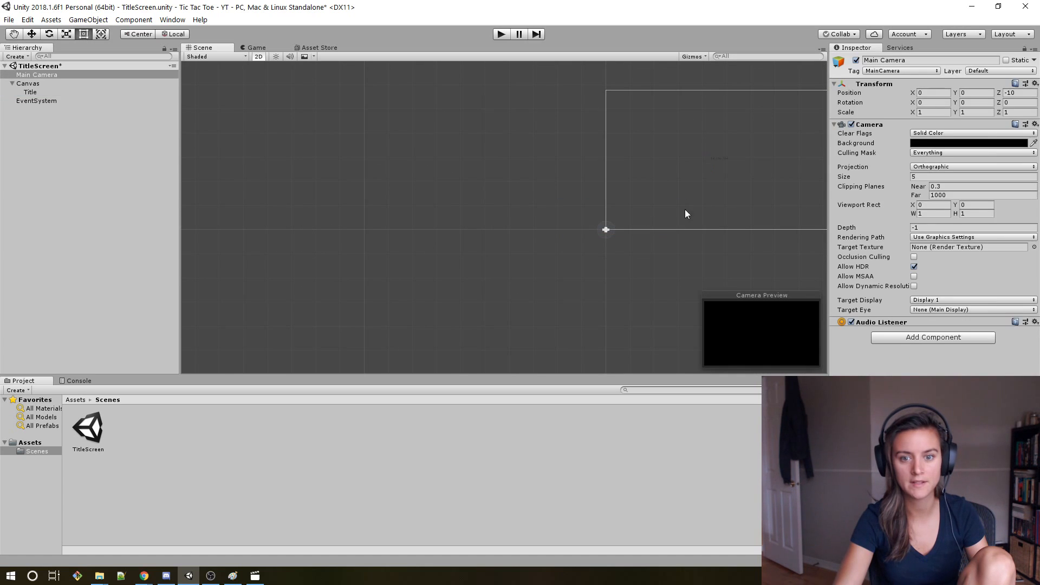
Inspect where the Title, Canvas and Main Camera sit relative to each other in the scene.
click(62, 93)
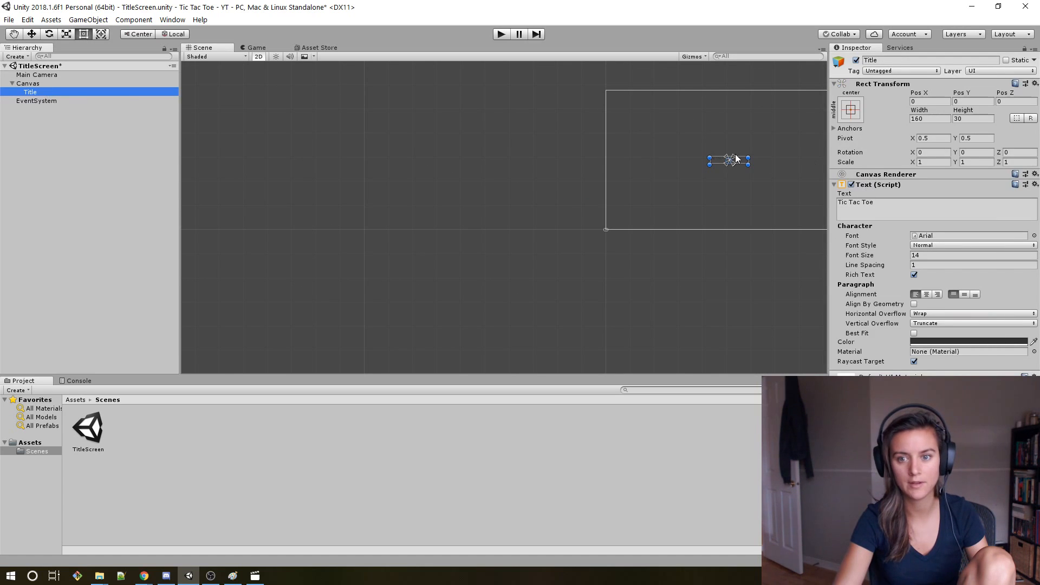
click(41, 75)
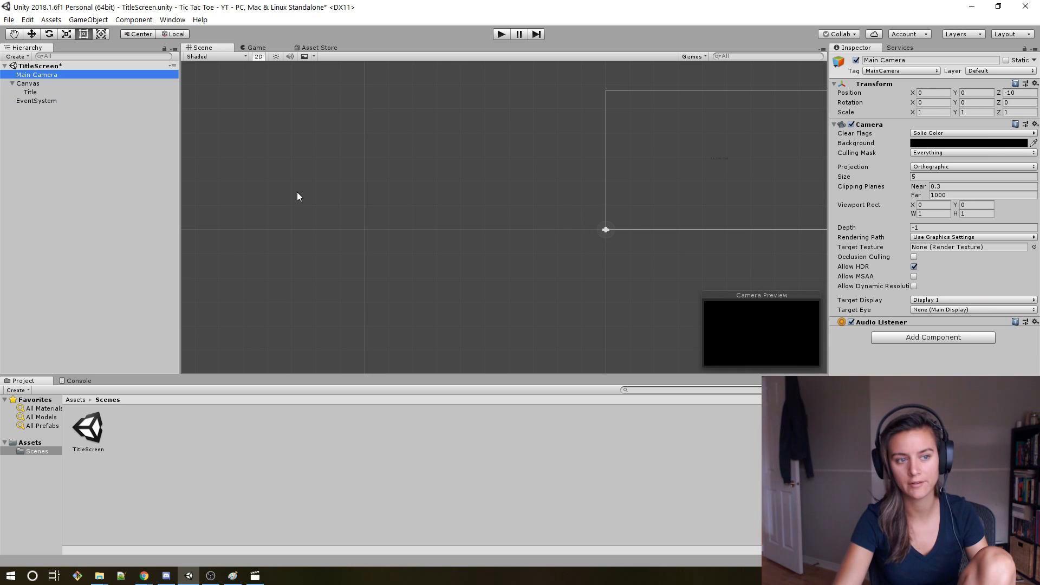
click(36, 100)
click(34, 82)
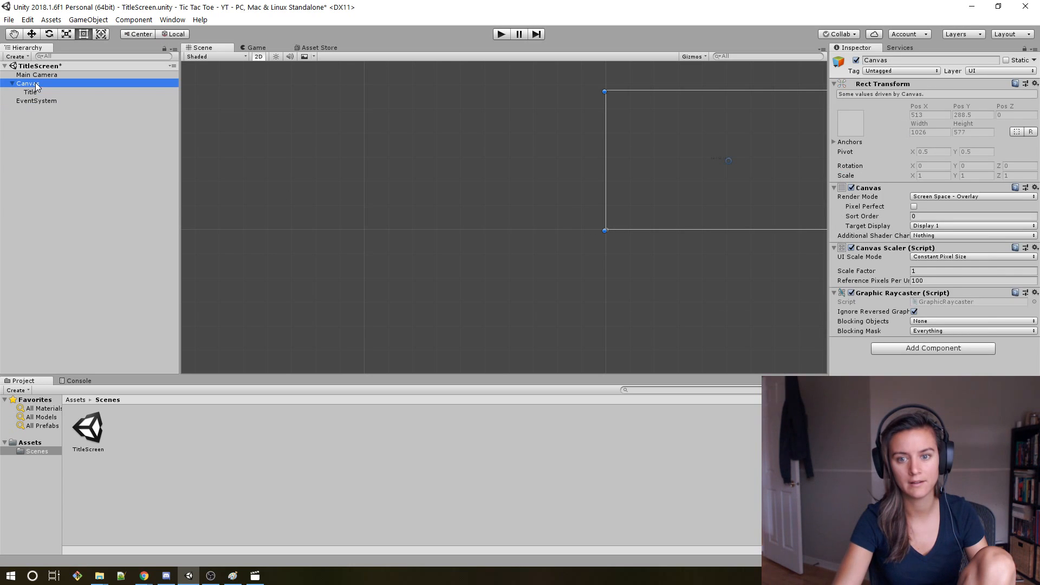
click(38, 76)
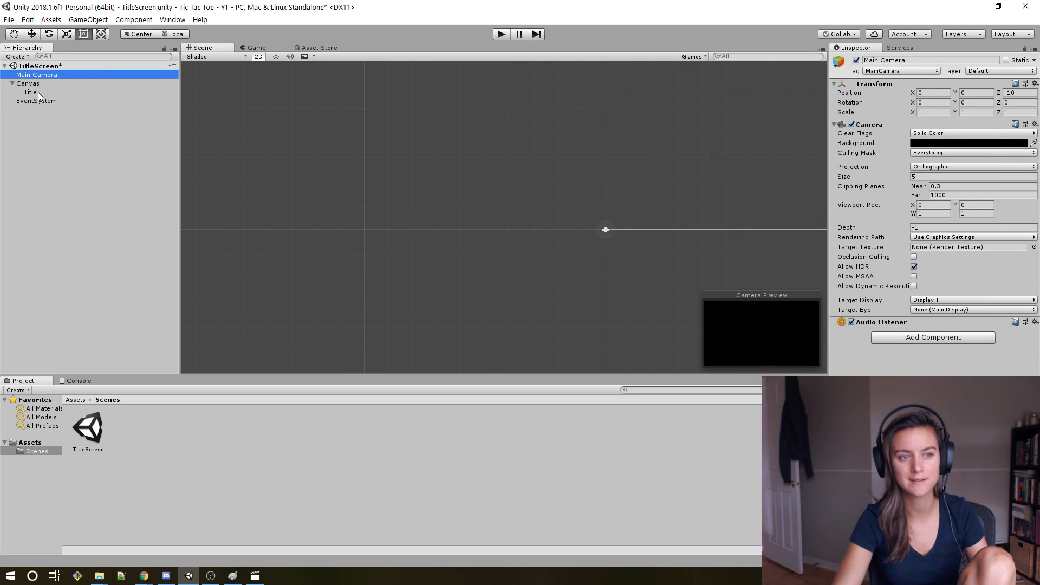
Set the font size of the Title text to 78.
click(37, 93)
scroll(753, 199, up, 5)
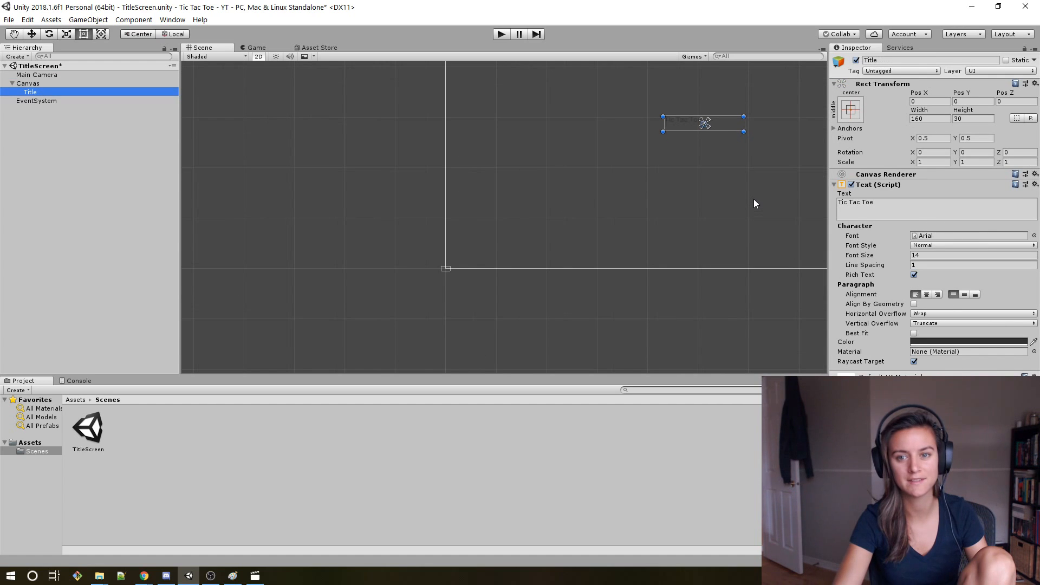
key(q)
middle_drag(770, 173, 635, 249)
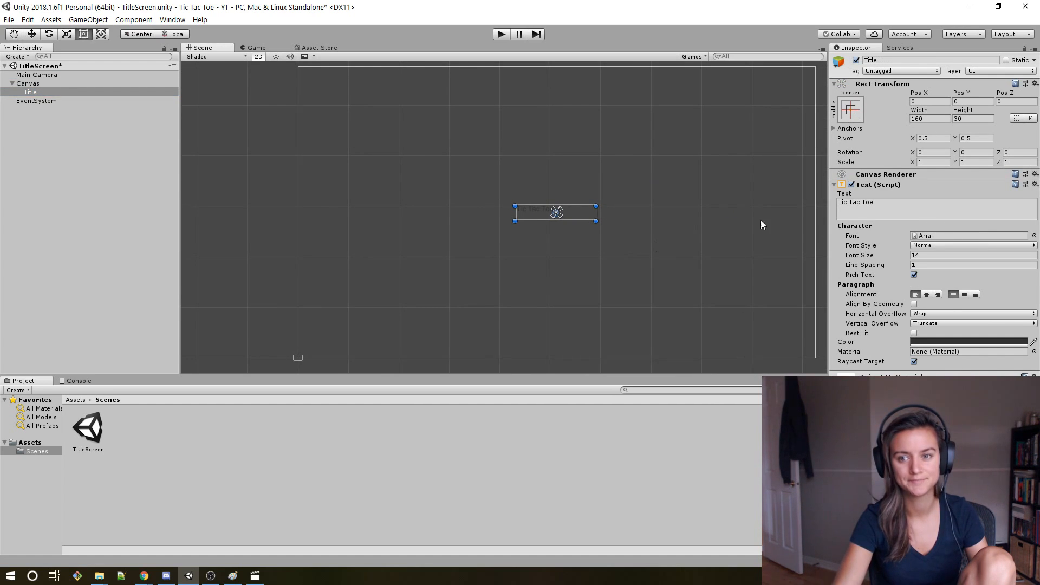
click(933, 258)
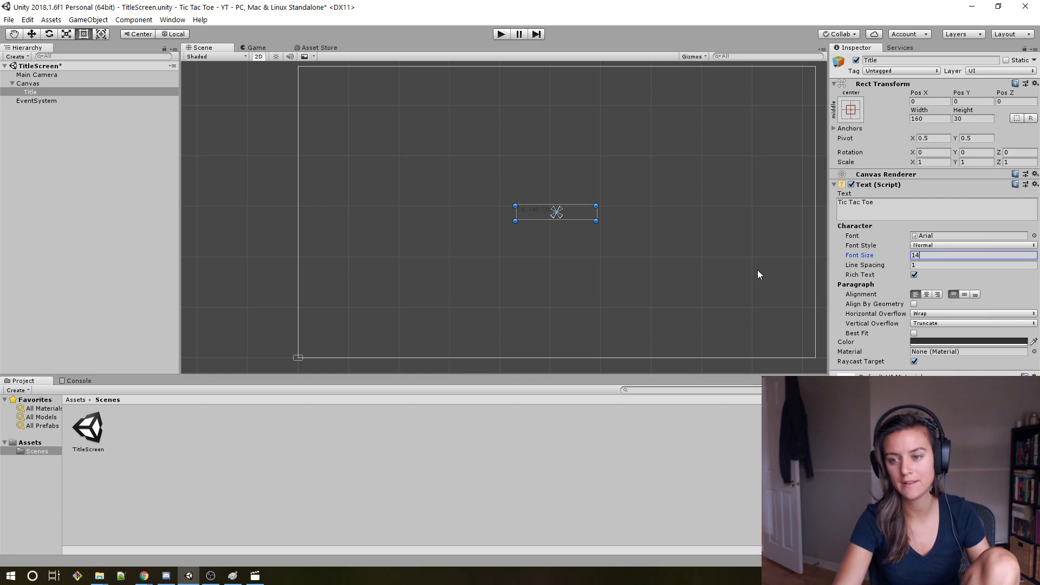
text(78)
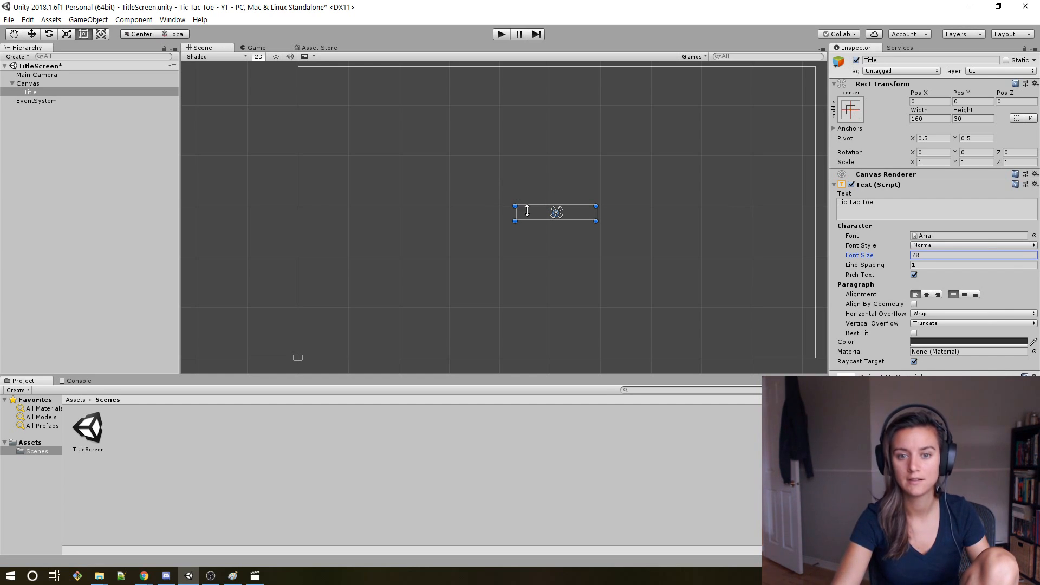
Enlarge the title's text box to about 593 by 132 and move it up to about Y 152, centred on the canvas.
drag(596, 221, 814, 273)
mouse_move(760, 243)
middle_down()
mouse_move(691, 216)
mouse_move(759, 272)
mouse_move(765, 256)
middle_up()
drag(701, 263, 603, 152)
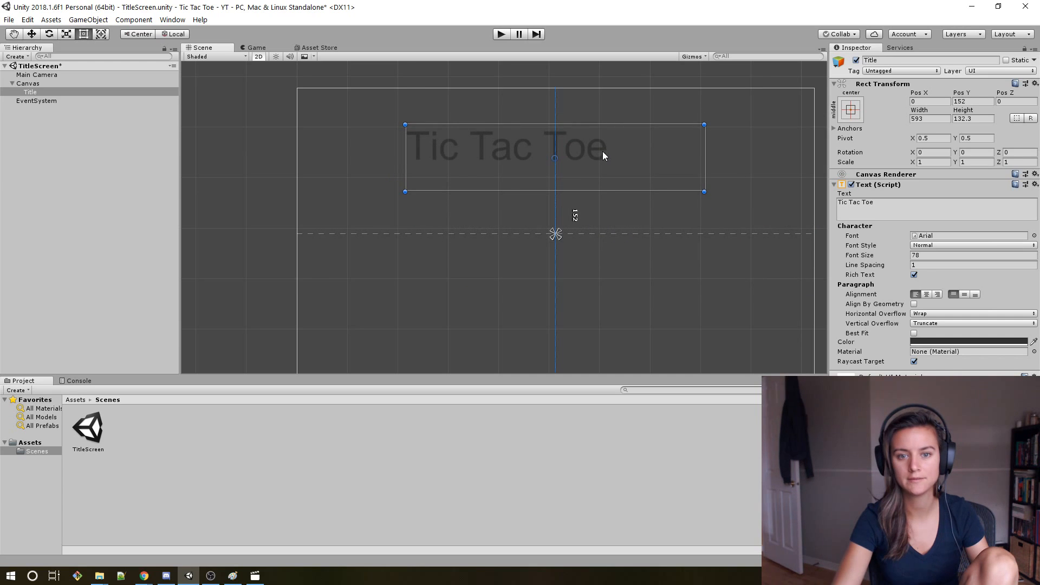
Centre the title text horizontally in its box and set its font size to 90, checking the look in the Game view.
click(927, 294)
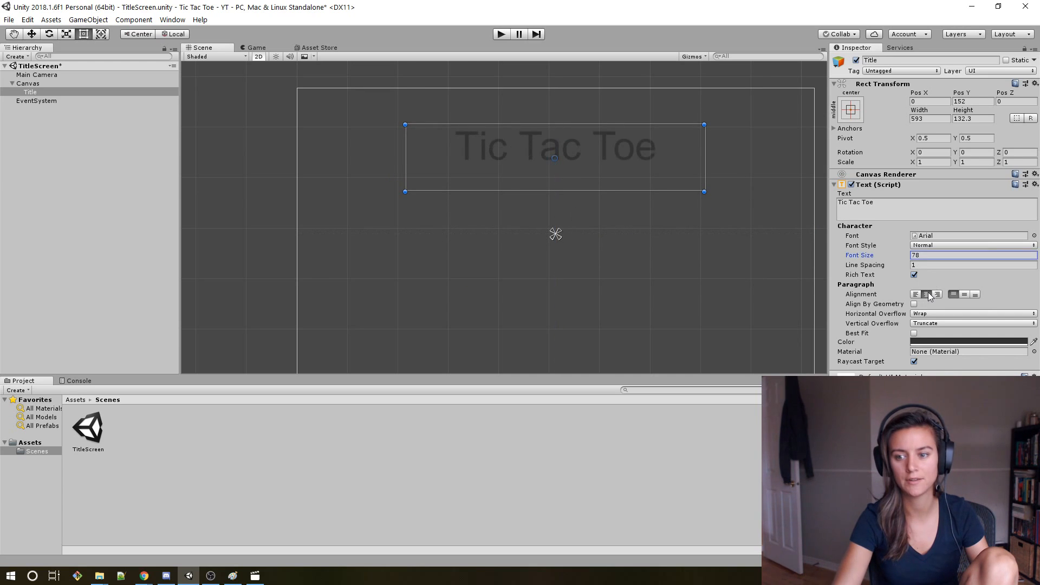
click(254, 48)
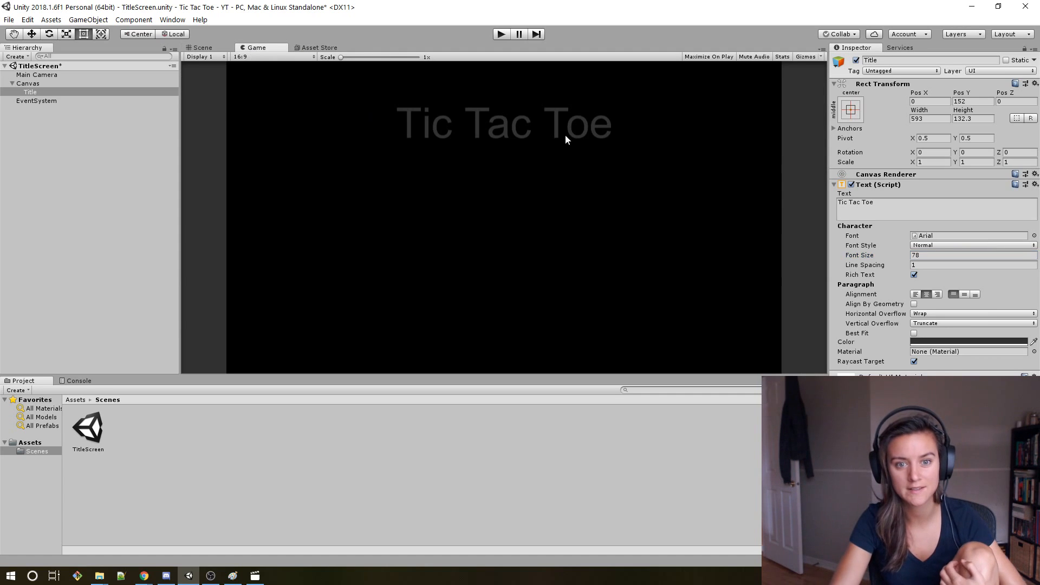
click(201, 48)
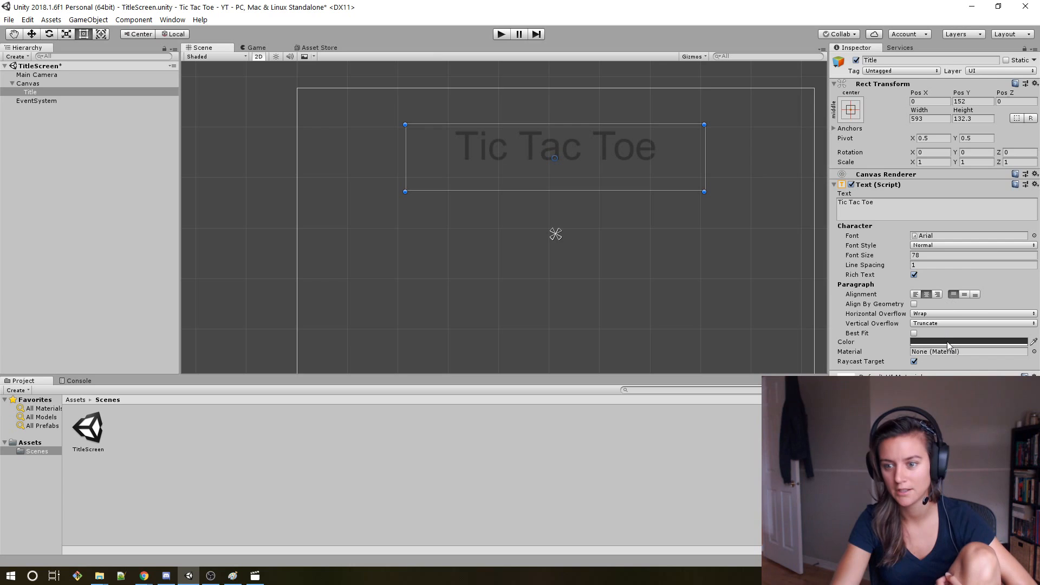
click(931, 254)
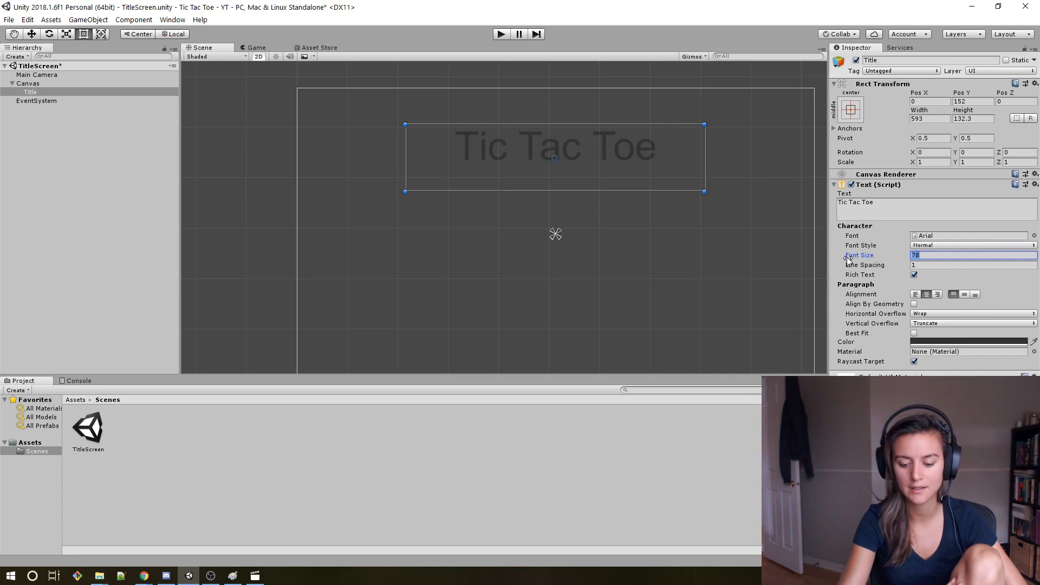
text(90)
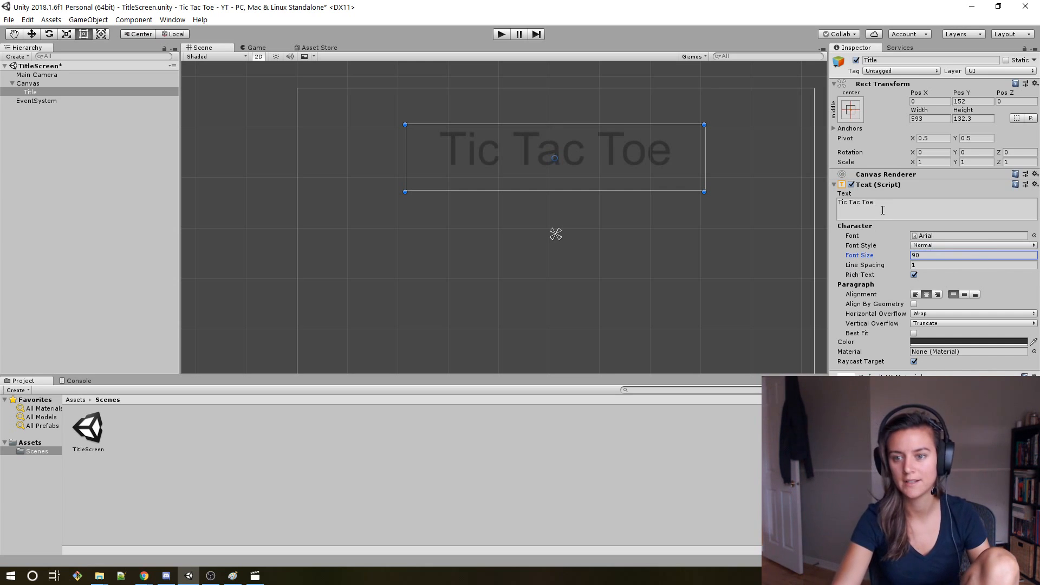
click(254, 48)
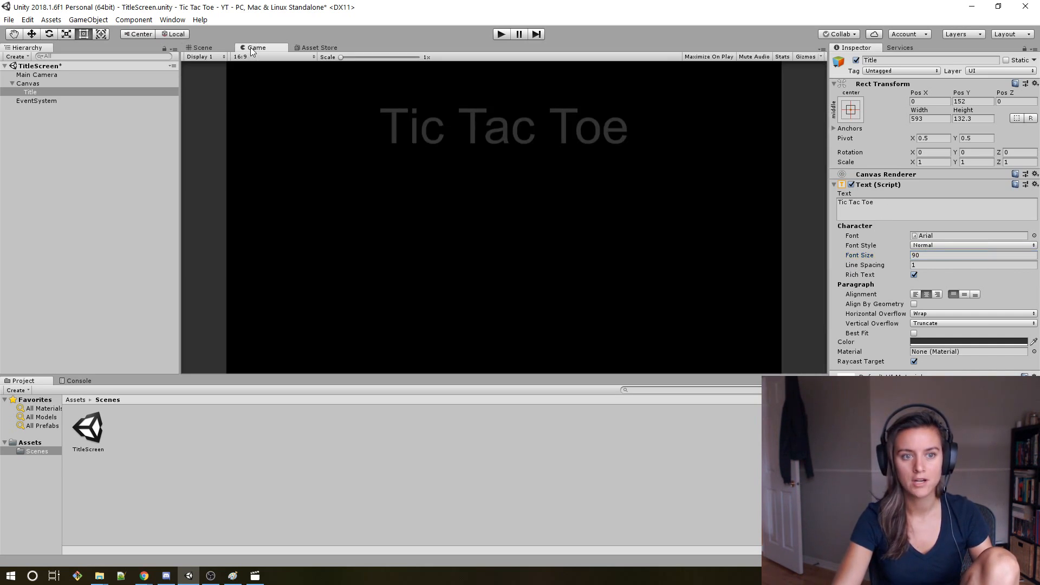
click(215, 50)
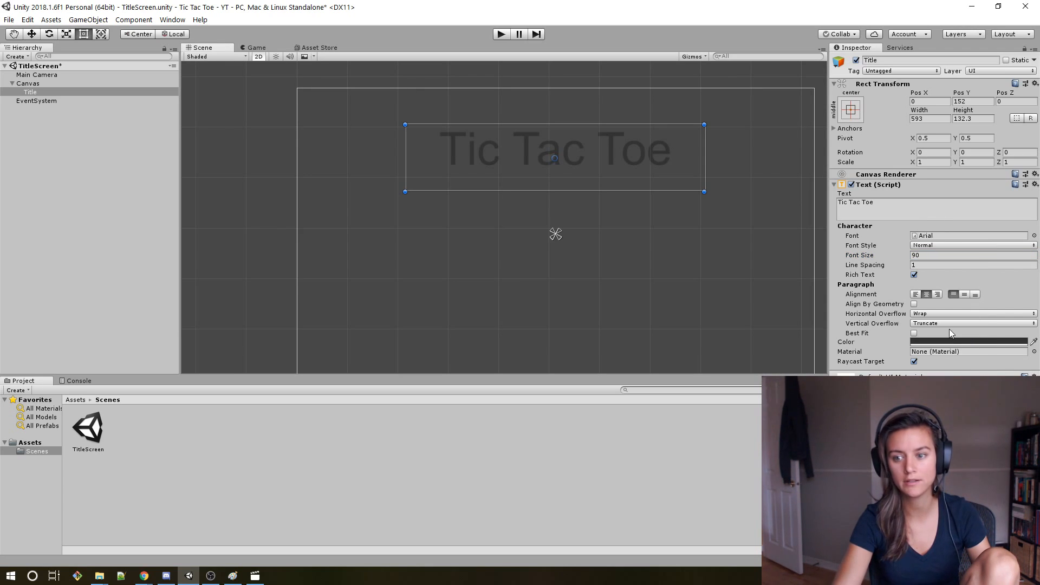
Change the title text's color to green, hex 64C664.
click(1033, 342)
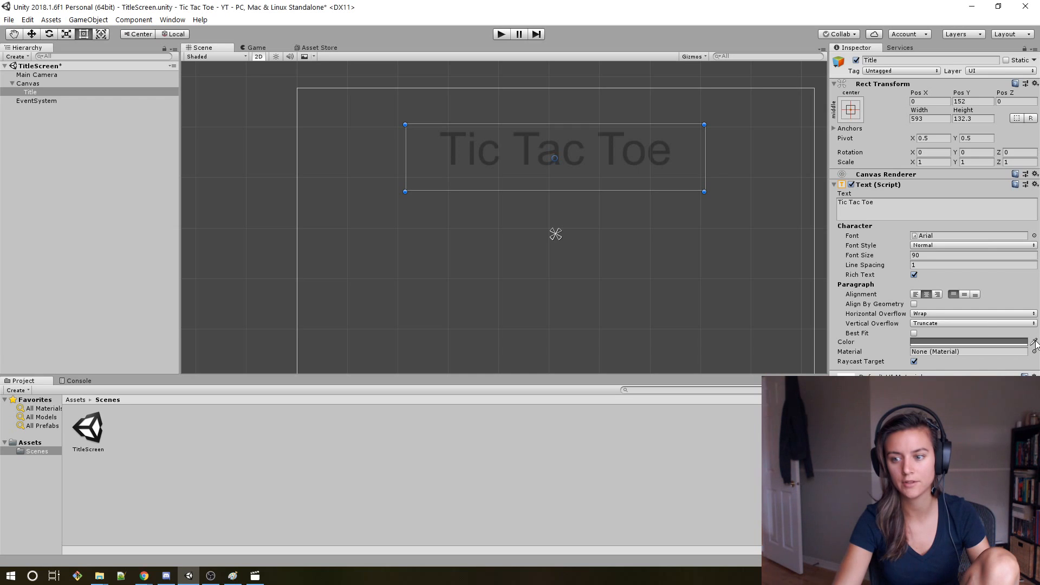
click(1035, 342)
click(989, 341)
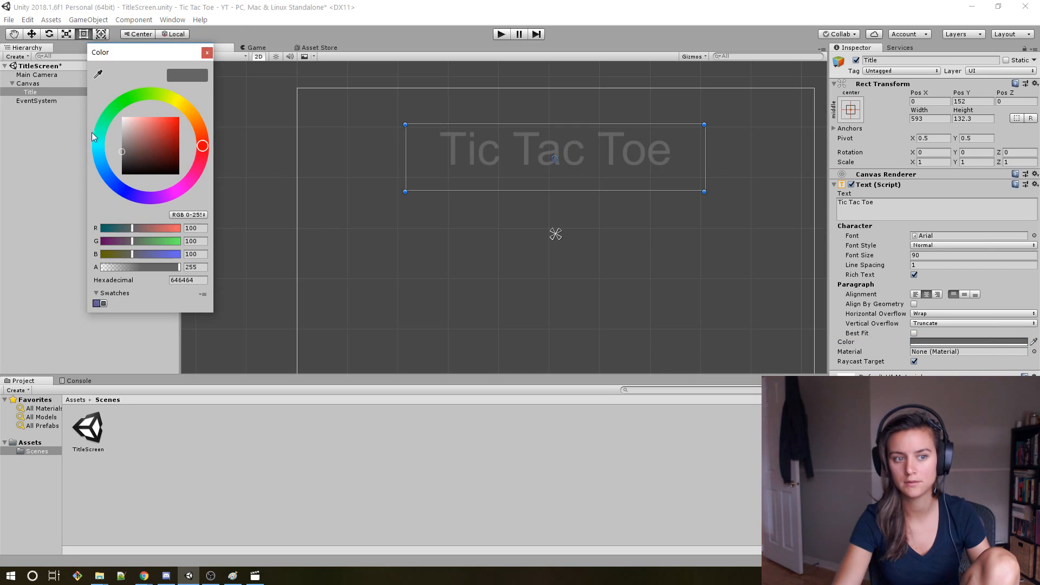
click(113, 110)
drag(145, 241, 161, 242)
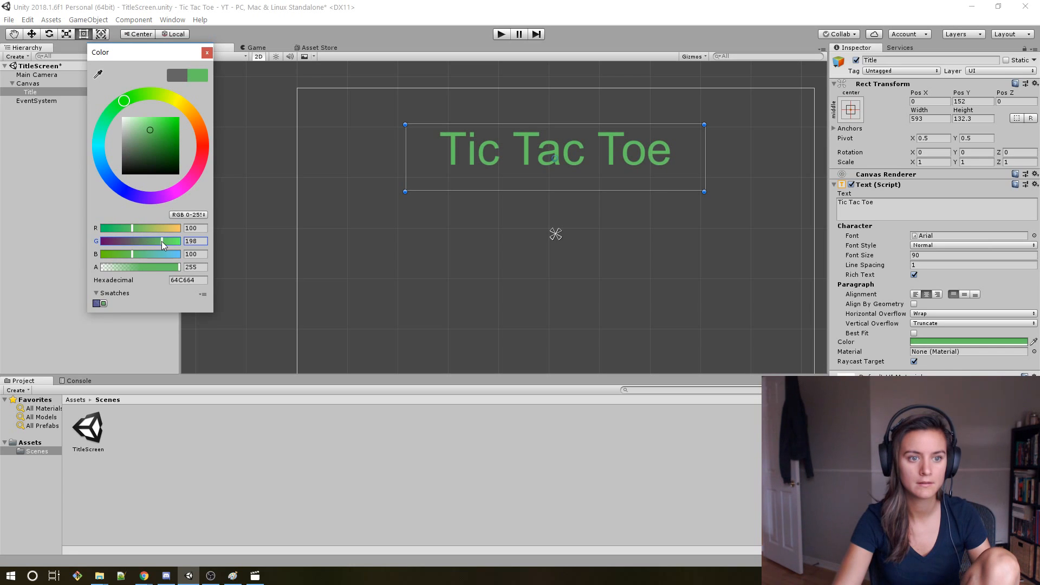
Check the green title in the Game view and save the TitleScreen scene.
click(251, 47)
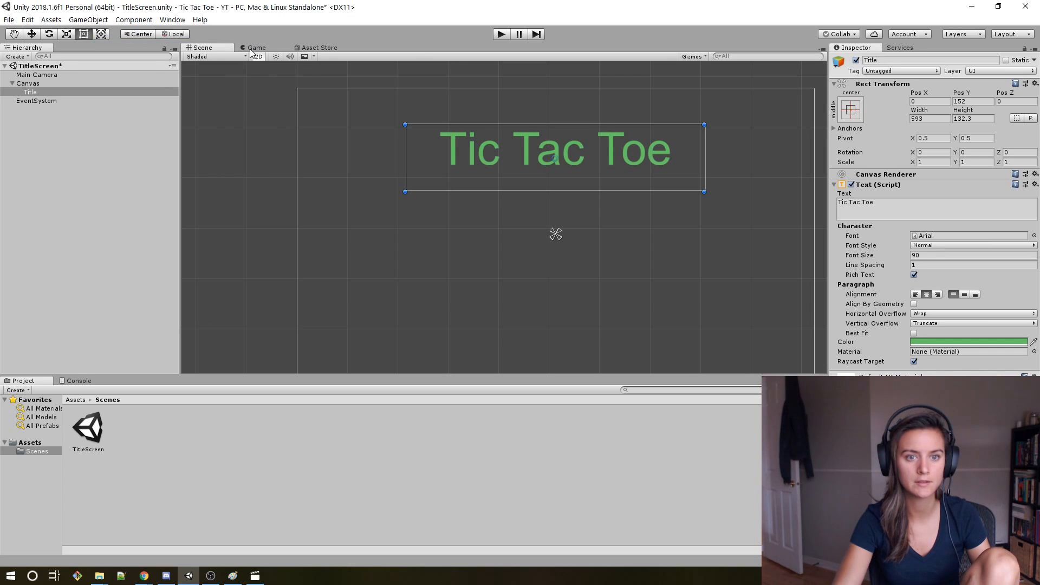
click(251, 49)
click(199, 49)
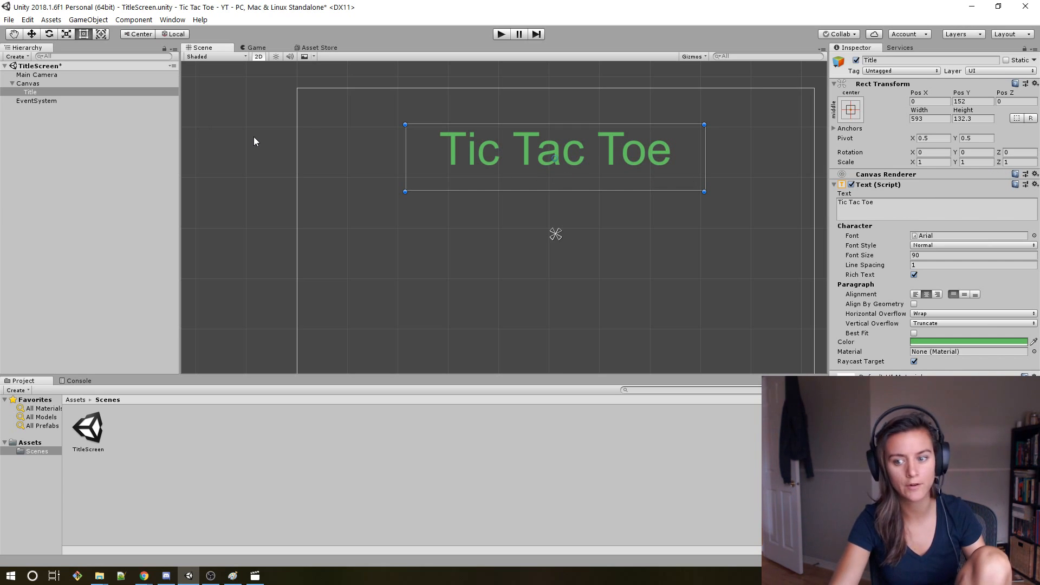
key(ctrl+s)
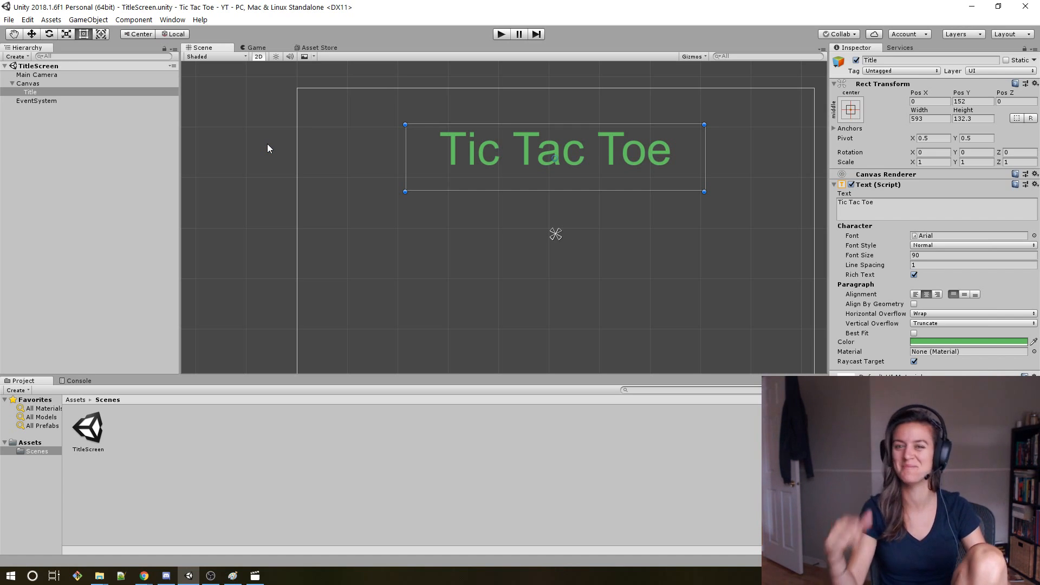
Add a second UI Text object under the Canvas.
click(39, 82)
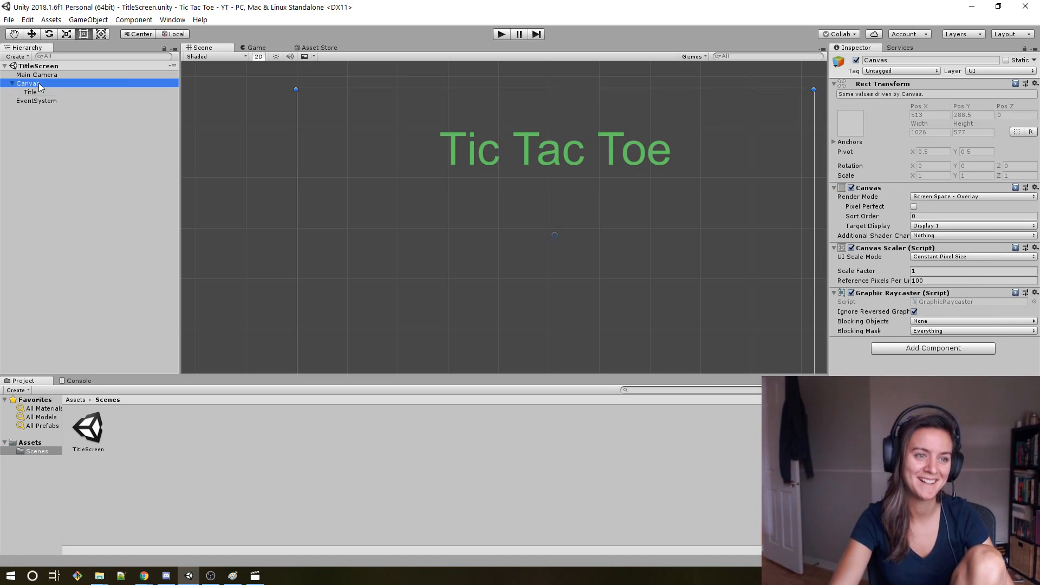
right_click(38, 83)
mouse_move(90, 254)
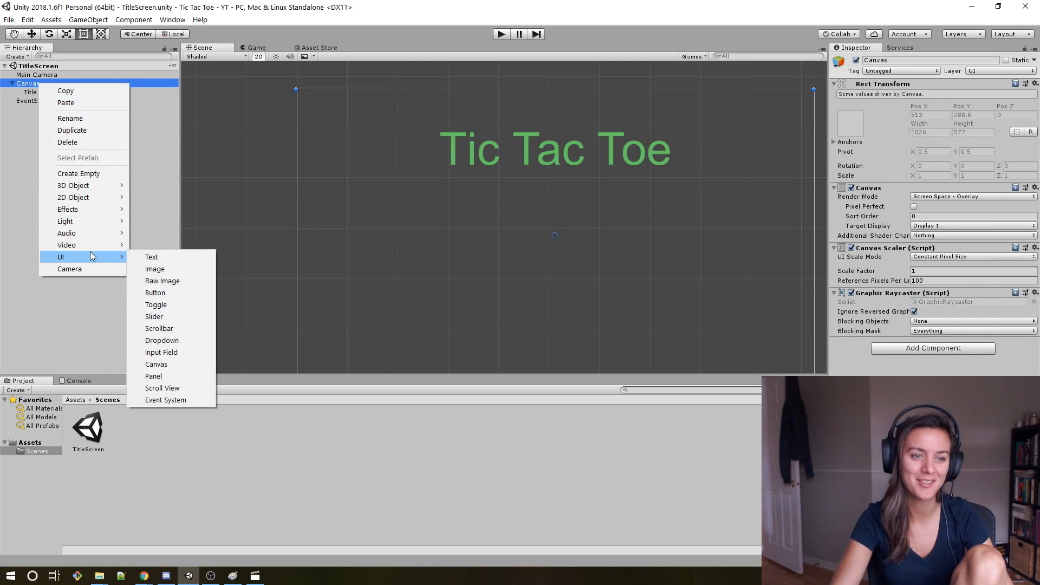
click(152, 257)
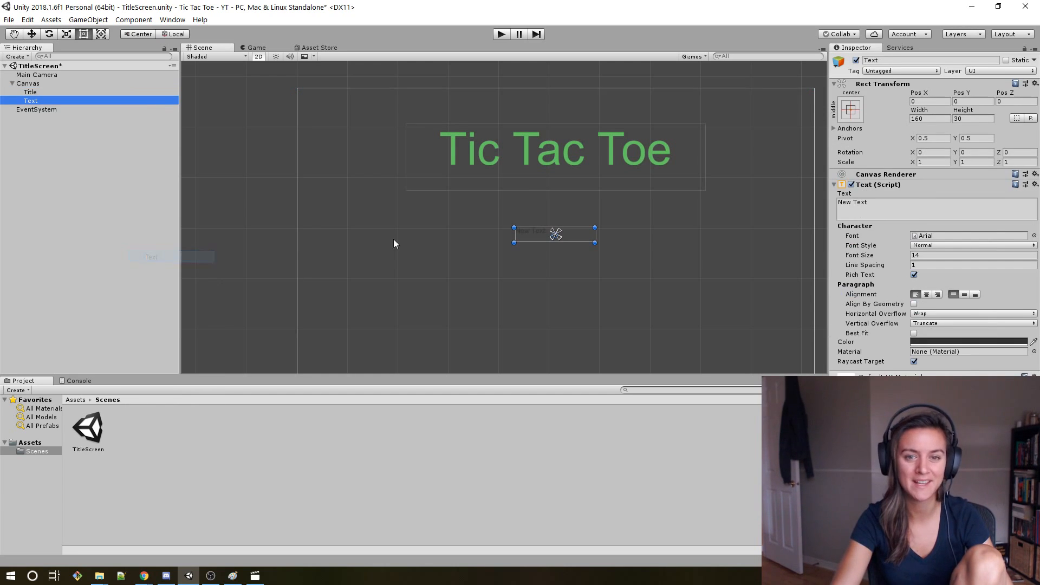
click(910, 208)
click(895, 58)
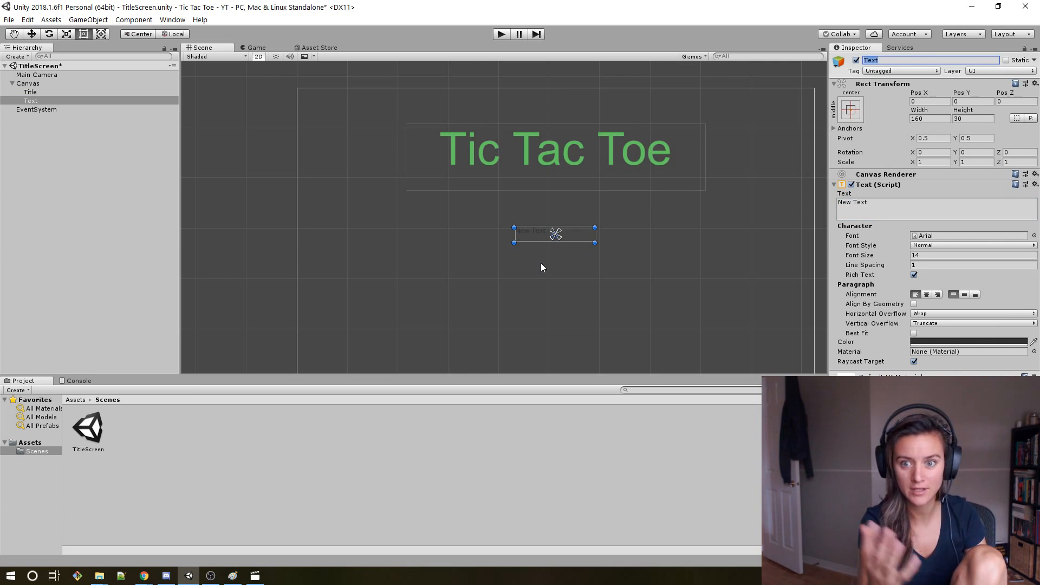
text(1 Player)
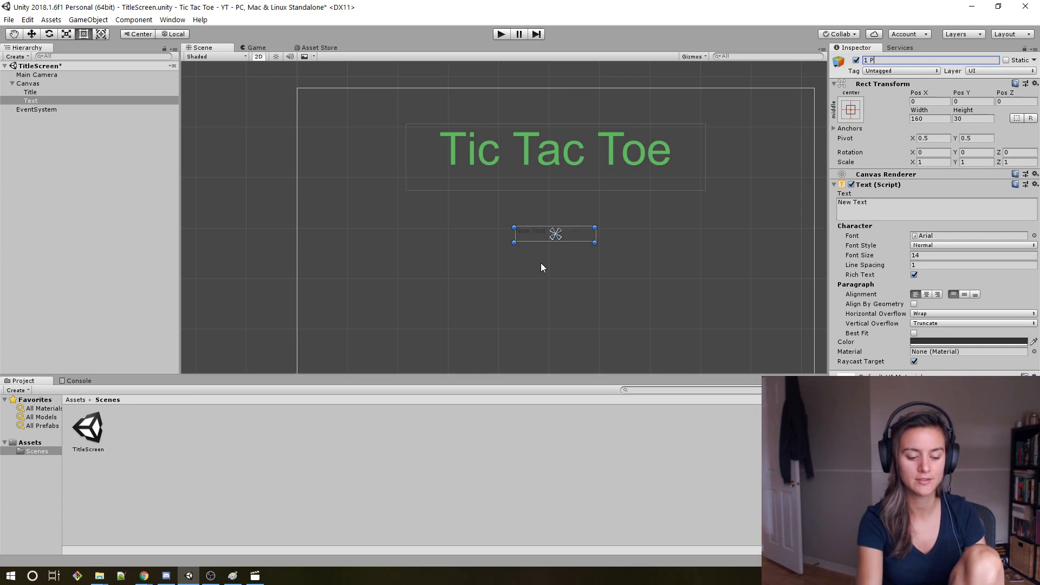
key(Return)
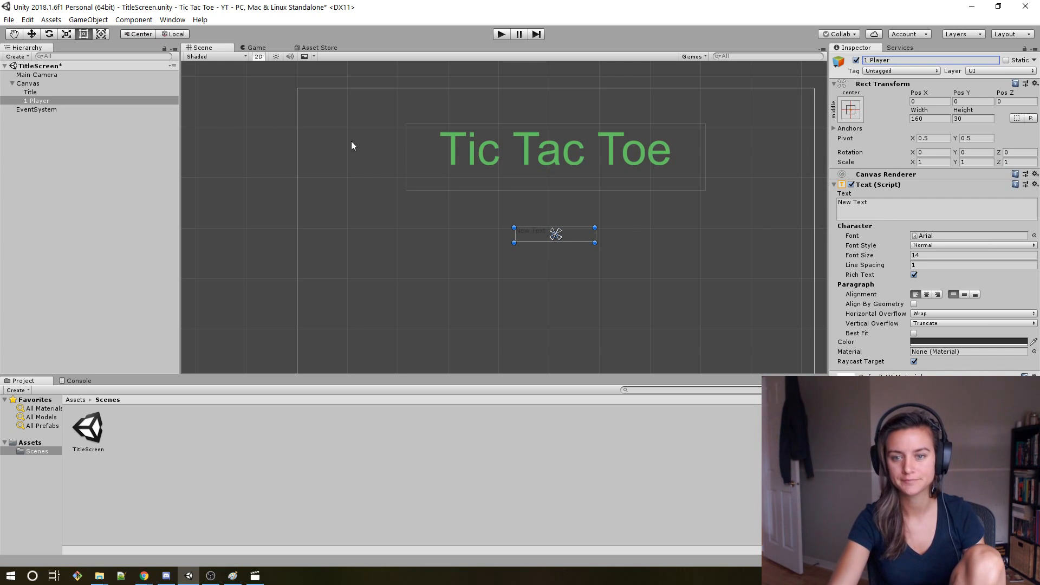
text(DE714F)
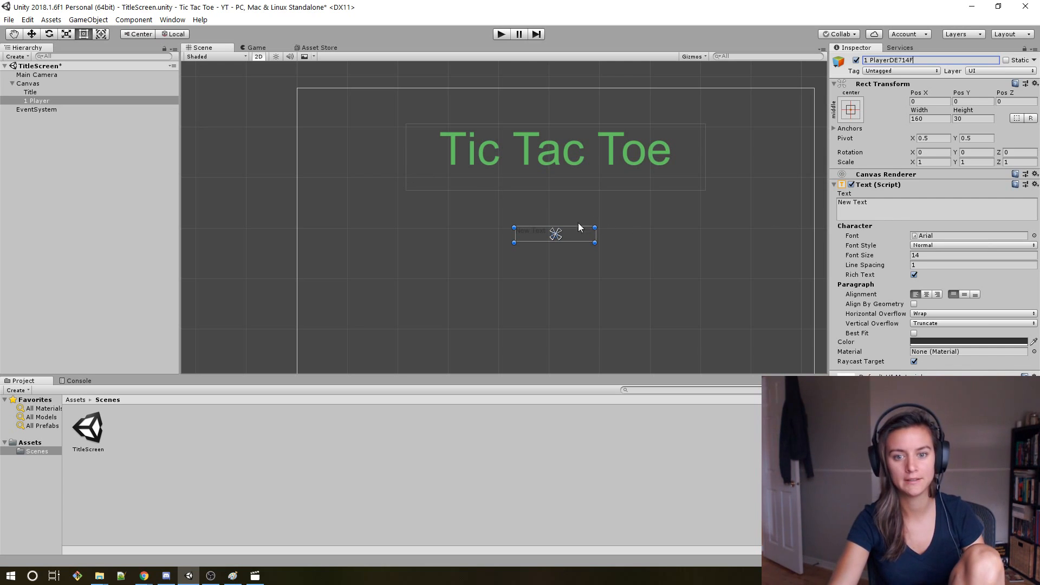
key(ctrl+z)
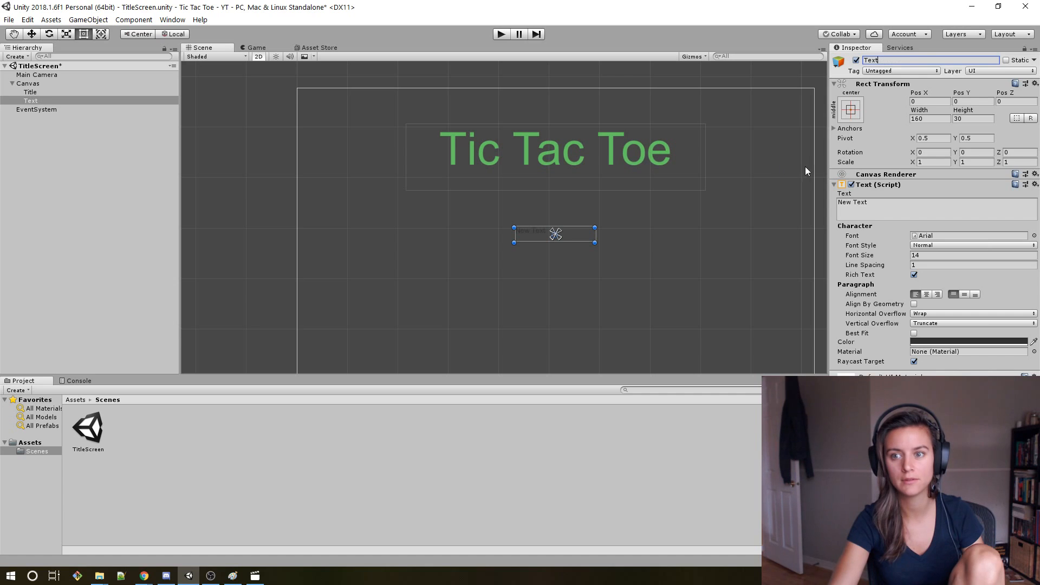
Rename the new text object as "1 Player".
key(BackSpace)
key(BackSpace)
key(BackSpace)
key(BackSpace)
text(1)
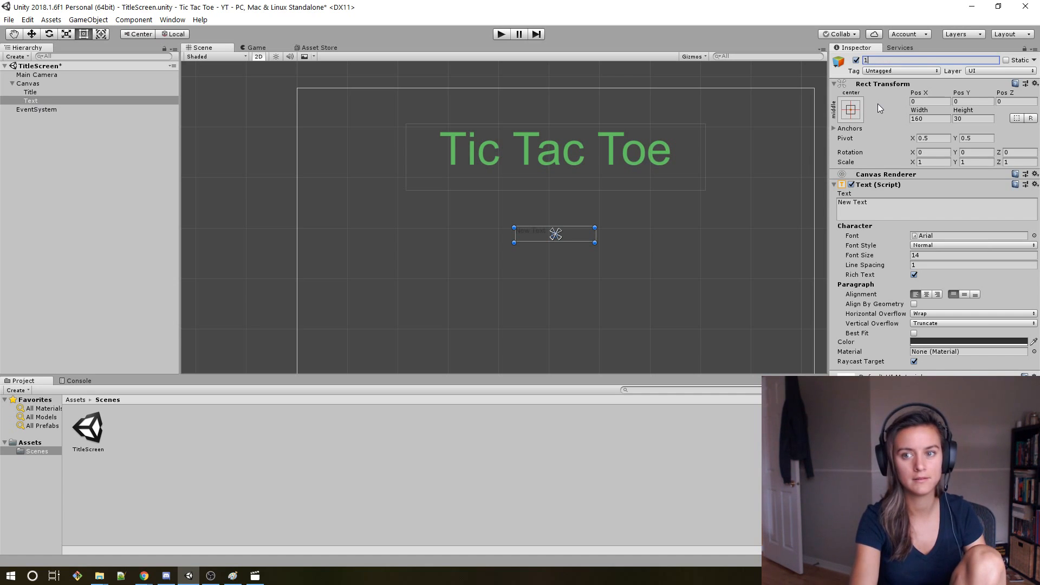
text( Player)
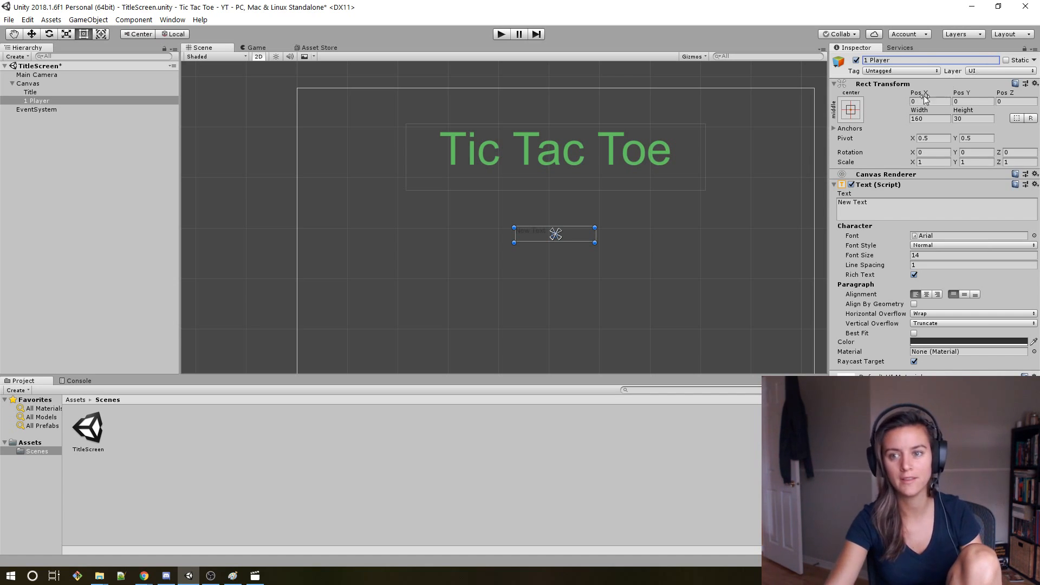
click(40, 108)
click(44, 100)
key(ctrl+d)
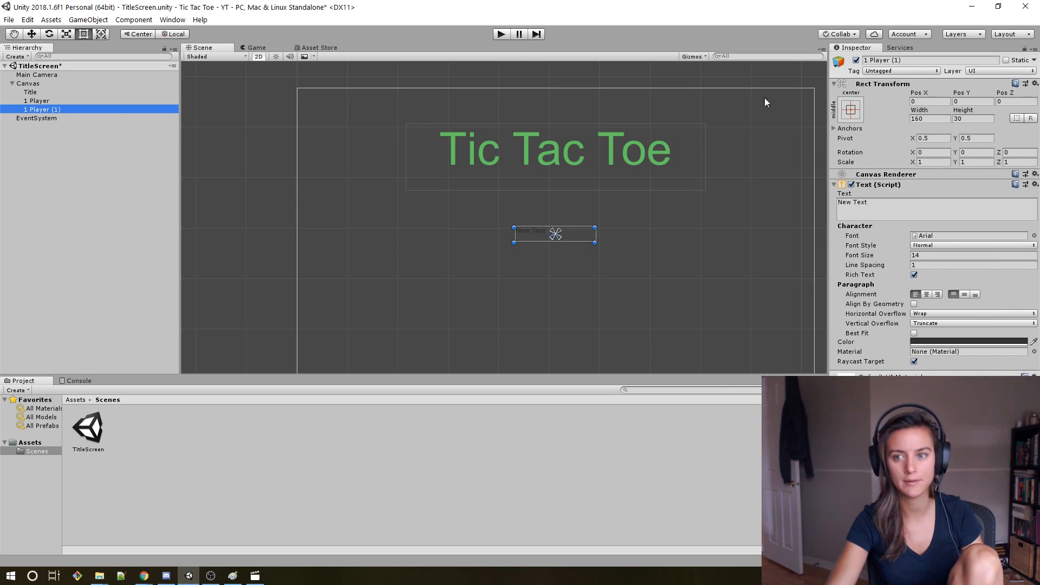
drag(935, 60, 762, 50)
text(2 Player)
key(Return)
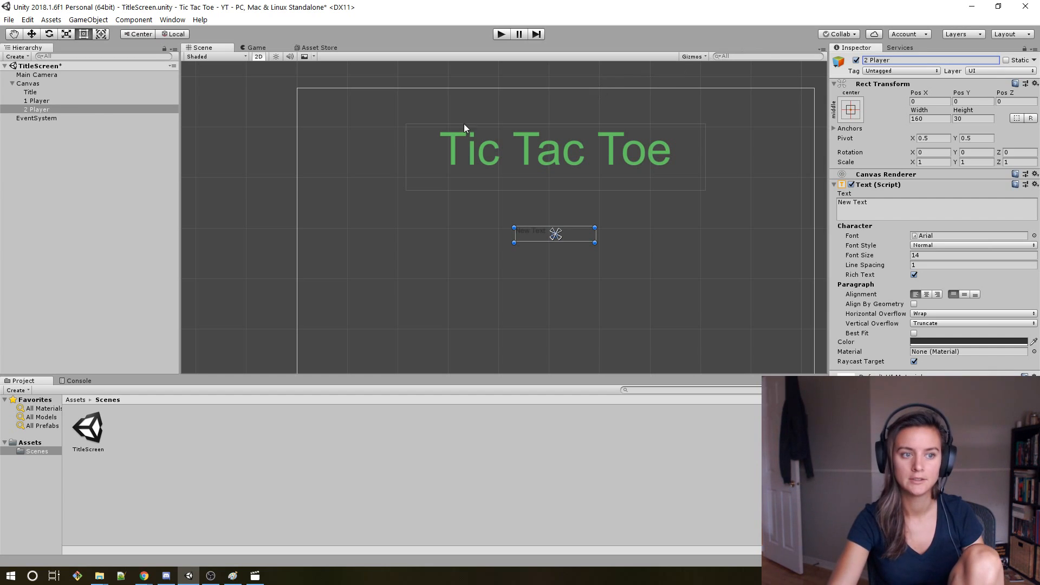
click(31, 111)
key(Delete)
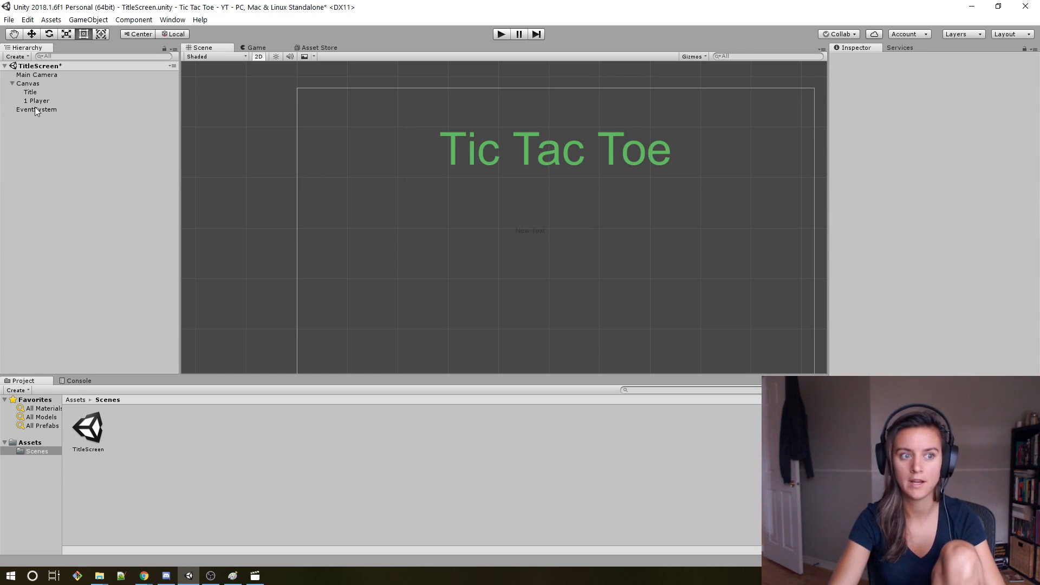
Set the 1 Player object's displayed text to "1 Player" and its font size to 45.
click(51, 101)
click(909, 206)
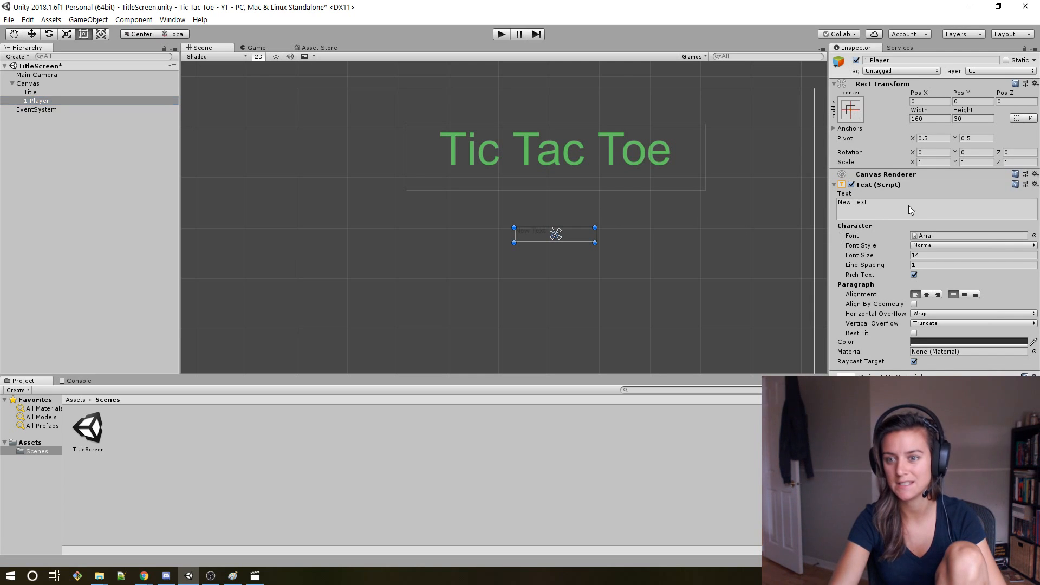
text(1 Platyer)
key(BackSpace)
key(BackSpace)
key(BackSpace)
key(BackSpace)
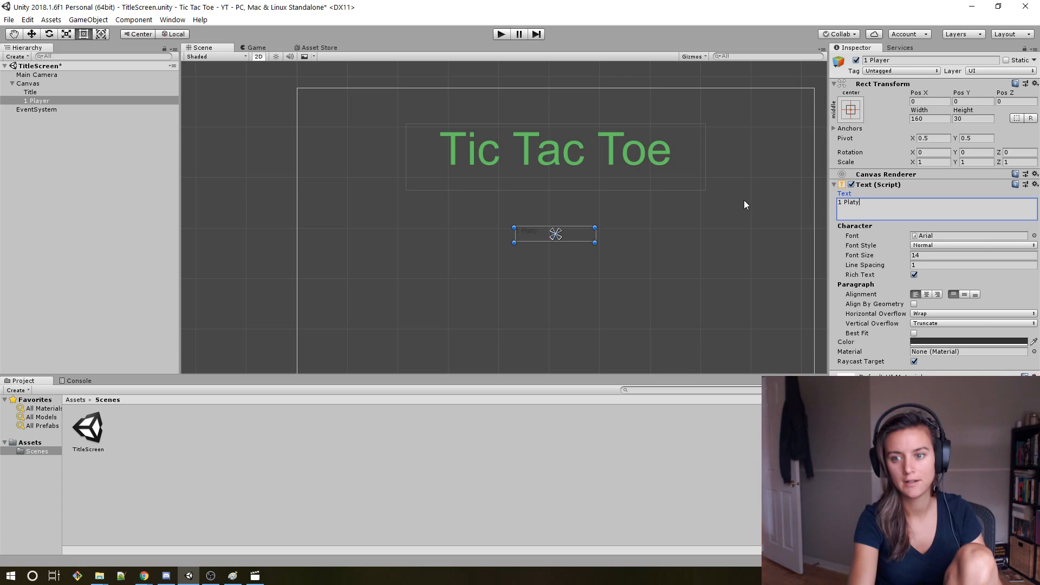
text(yer)
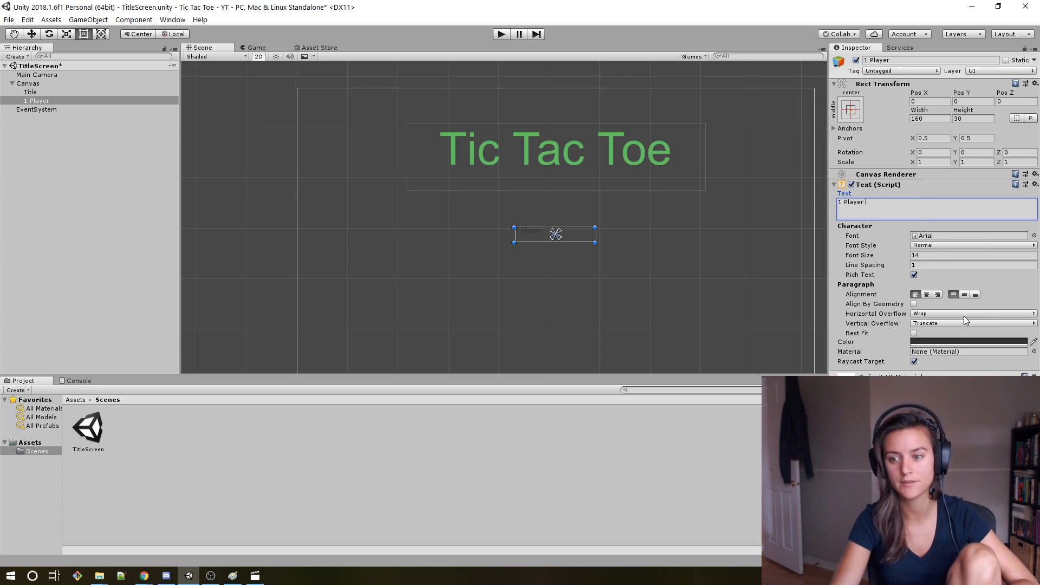
click(941, 256)
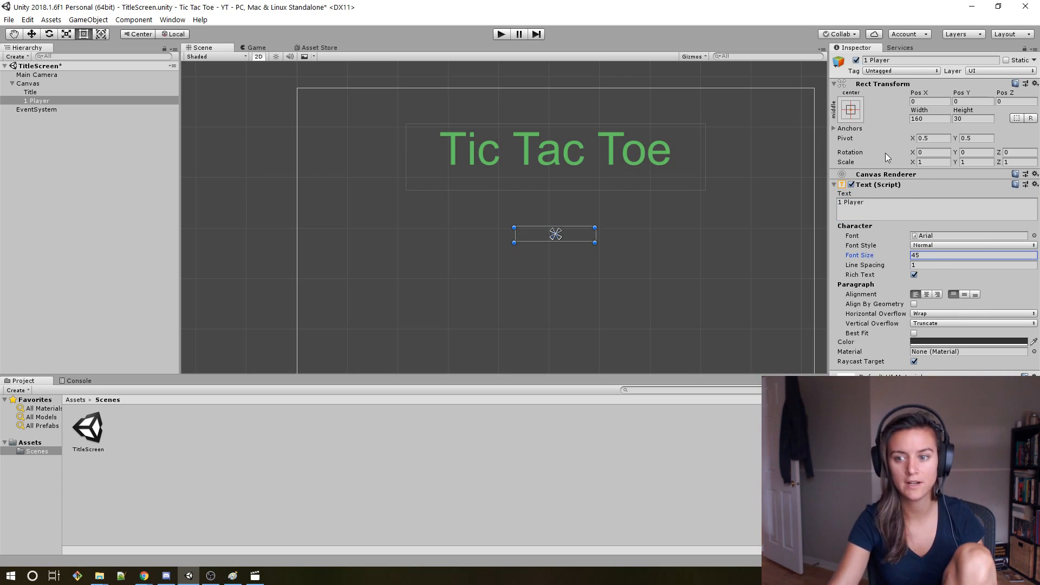
Enlarge the 1 Player text box to about 319 by 74 around its centre and centre its text horizontally.
drag(594, 242, 574, 250)
click(926, 295)
click(1034, 342)
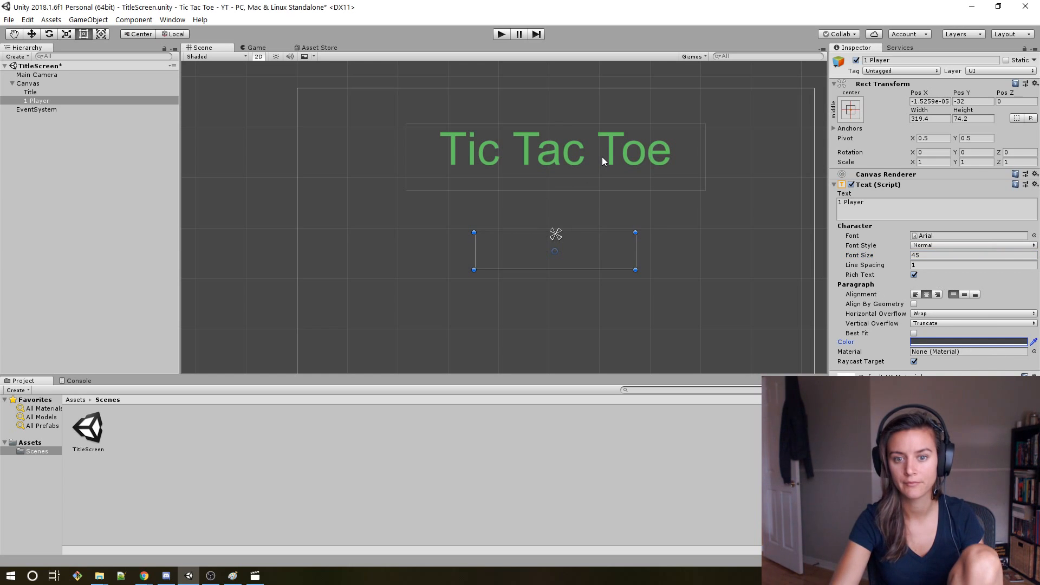
Change the Tic Tac Toe title's colour to the brighter green 7DDE1D and copy its hex code.
click(627, 151)
click(970, 342)
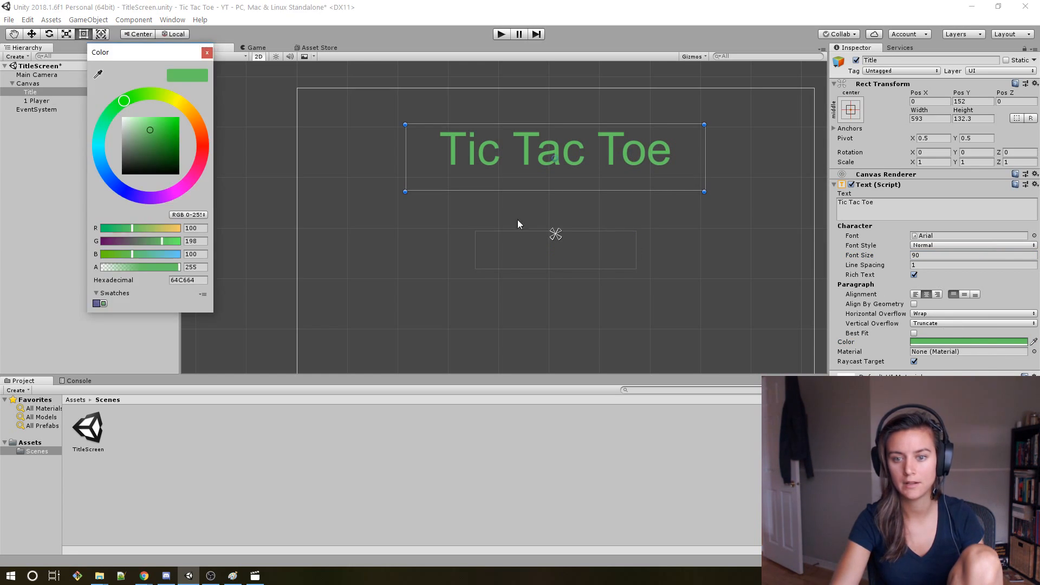
click(202, 279)
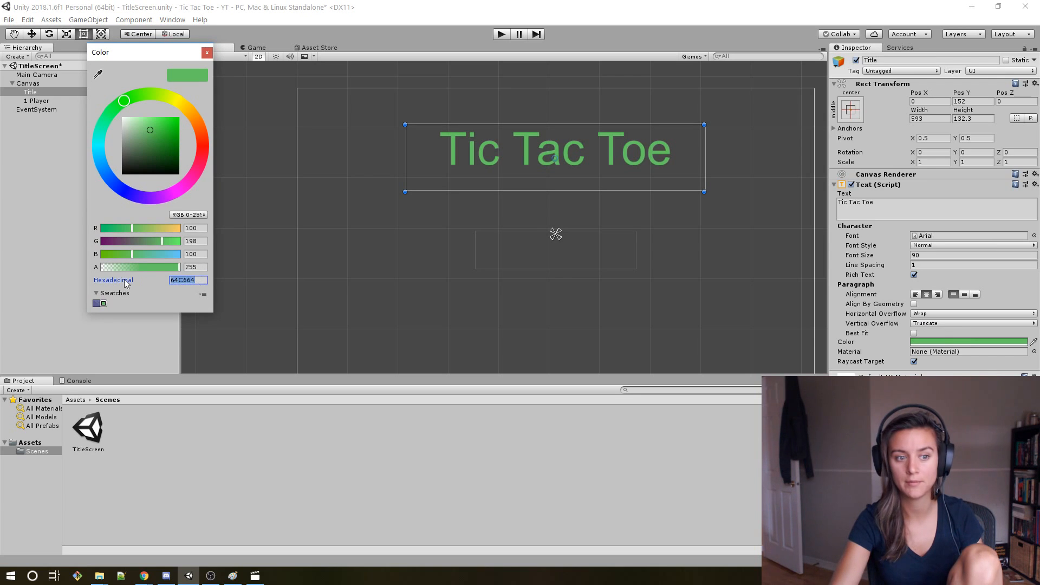
drag(135, 228, 144, 223)
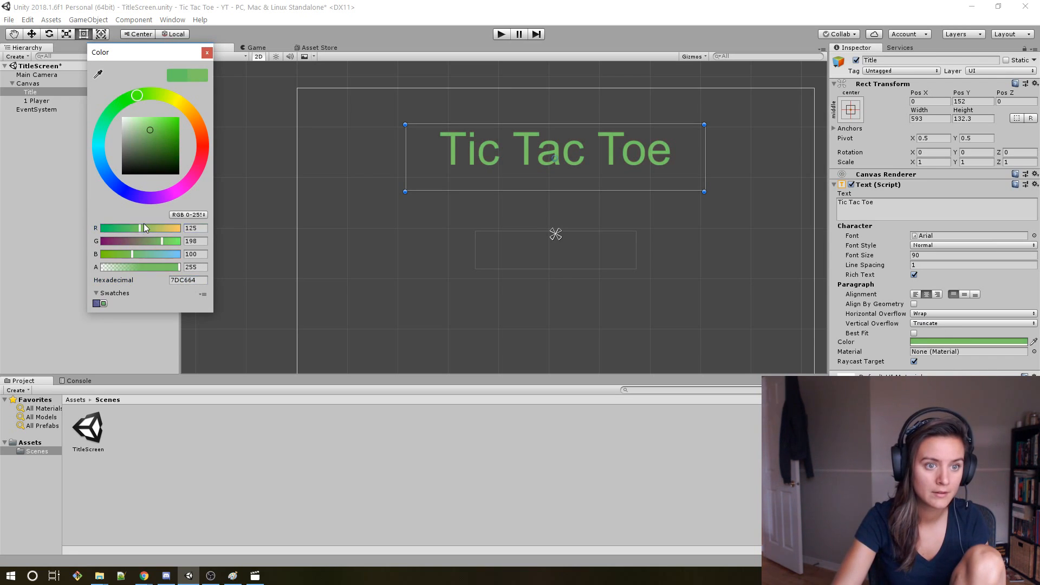
click(170, 241)
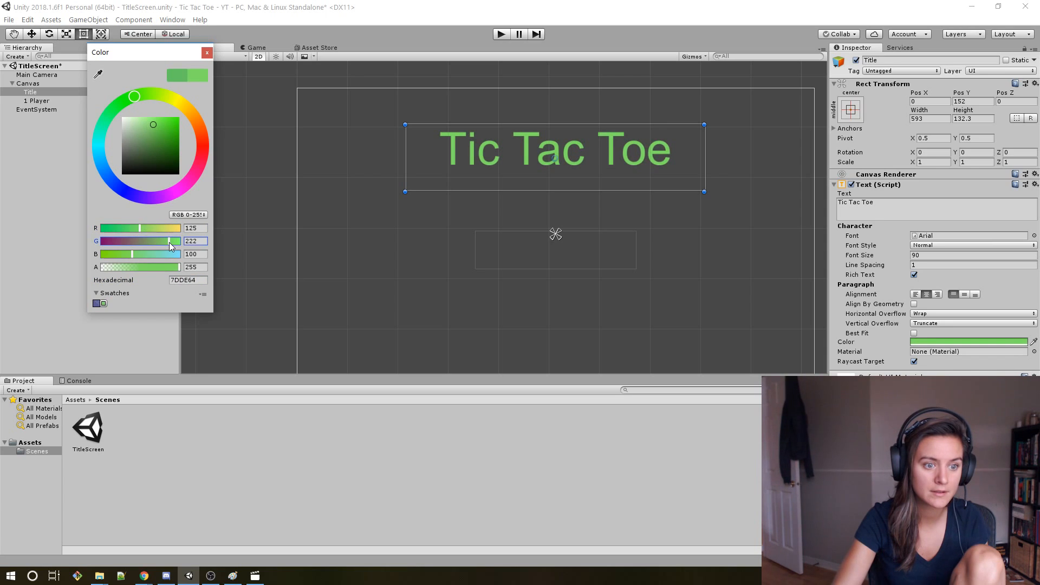
drag(121, 255, 110, 255)
click(202, 280)
key(ctrl+c)
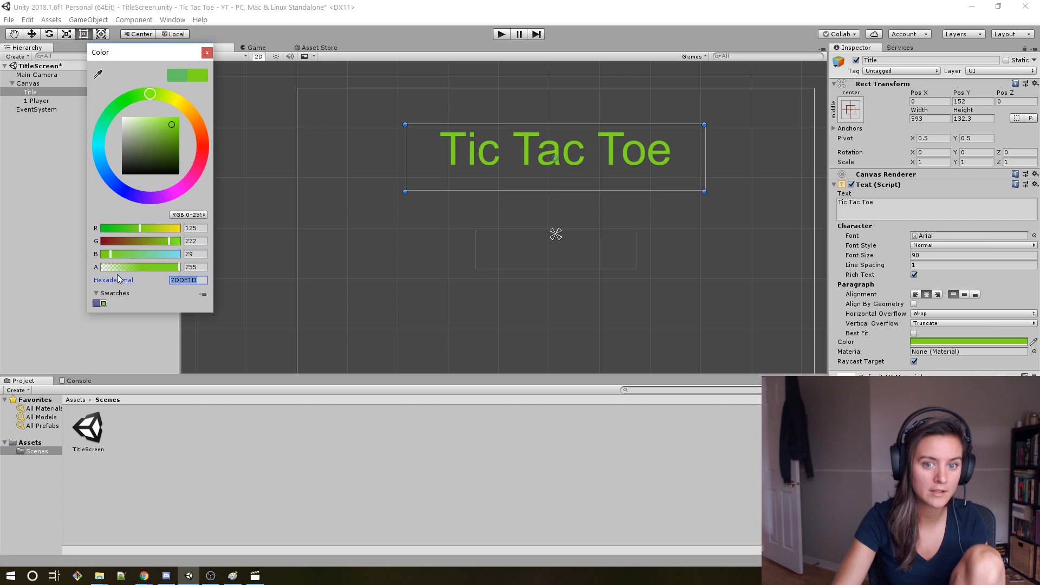
click(207, 54)
Enlarge the 1 Player text box to about 350 by 96 and apply the copied green 7DDE1D to its text.
click(633, 265)
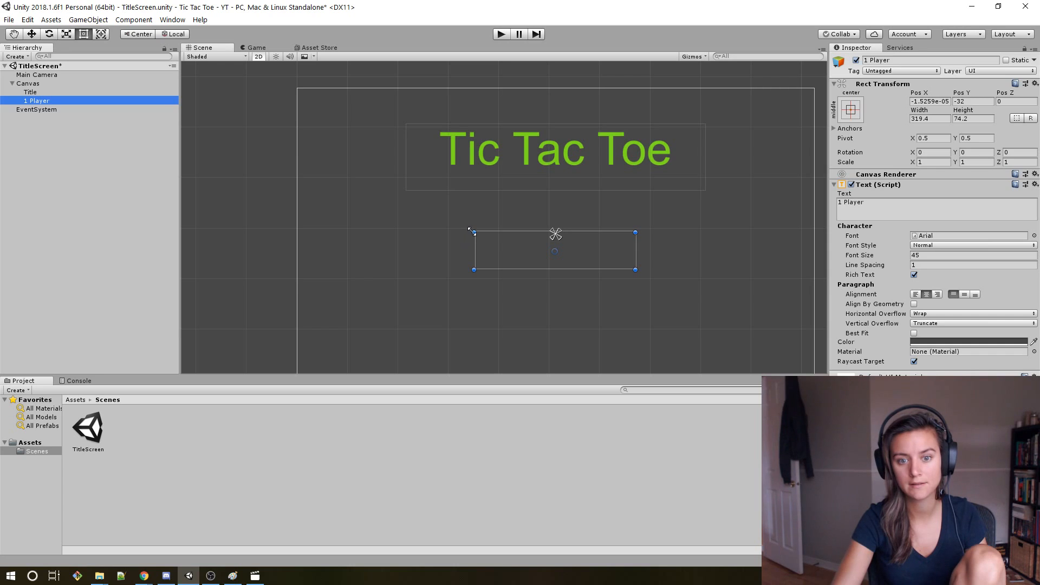
drag(471, 232, 457, 222)
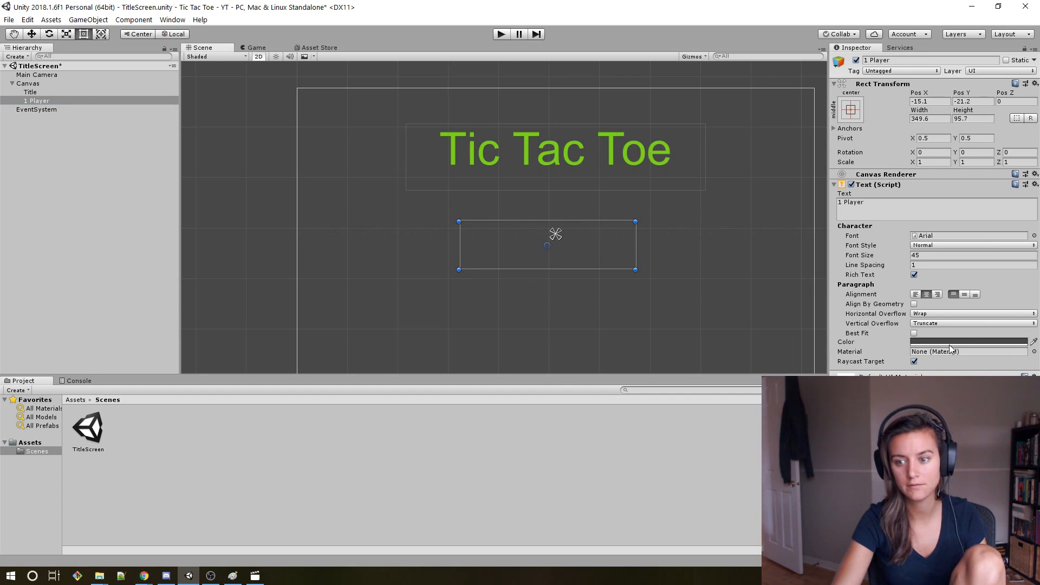
click(948, 342)
click(198, 280)
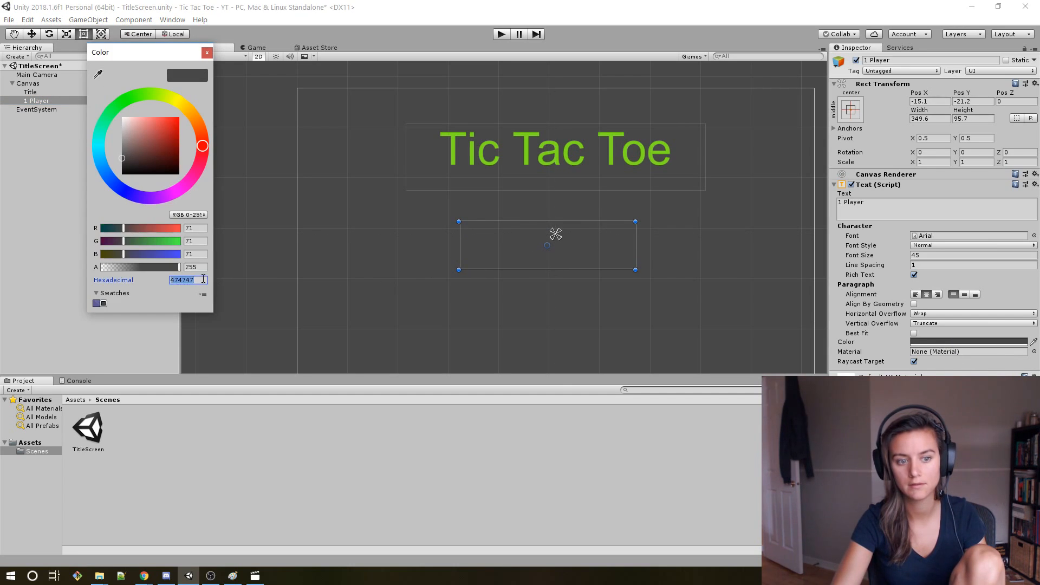
key(ctrl+v)
click(206, 54)
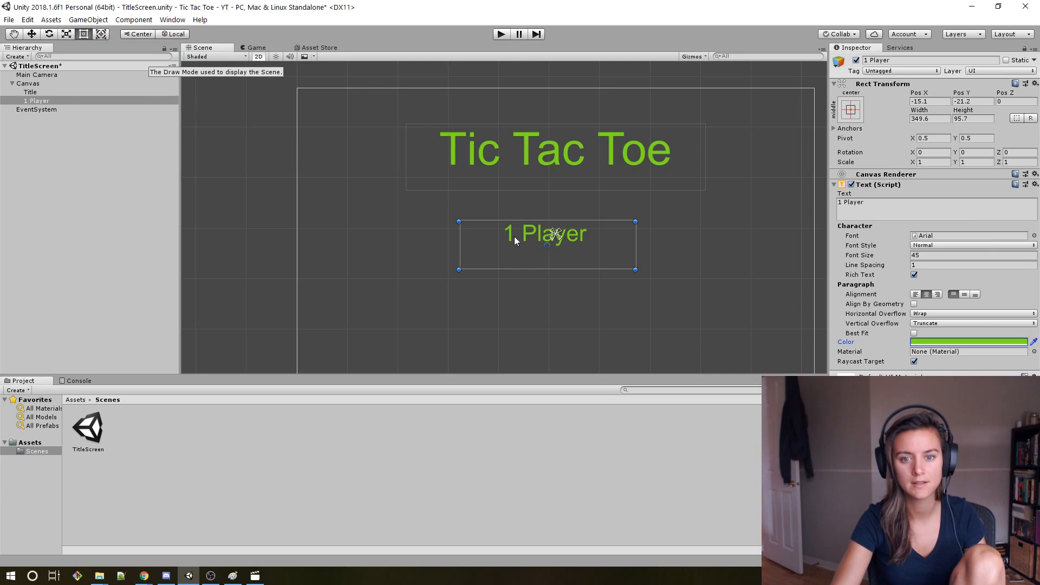
Centre the 1 Player text horizontally beneath the title and reduce its box to about 348 by 61, checking the layout in the Game view.
click(256, 48)
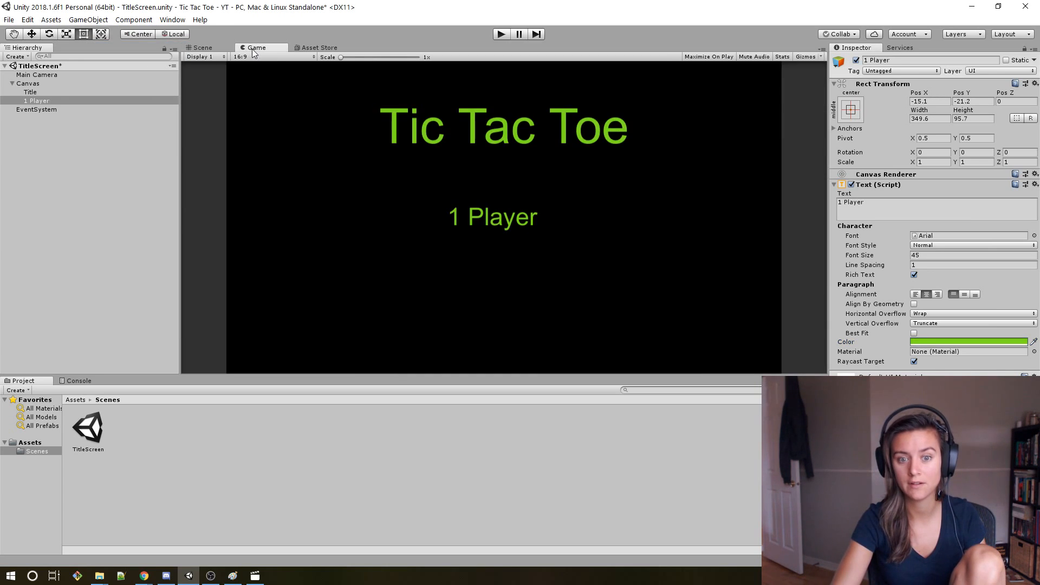
click(199, 49)
drag(583, 248, 593, 265)
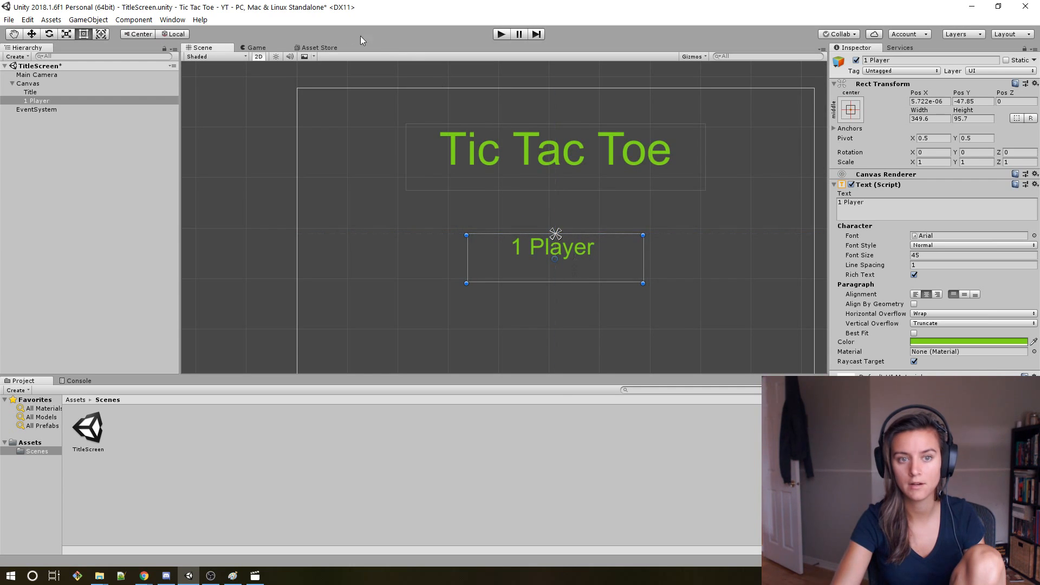
click(257, 48)
click(210, 49)
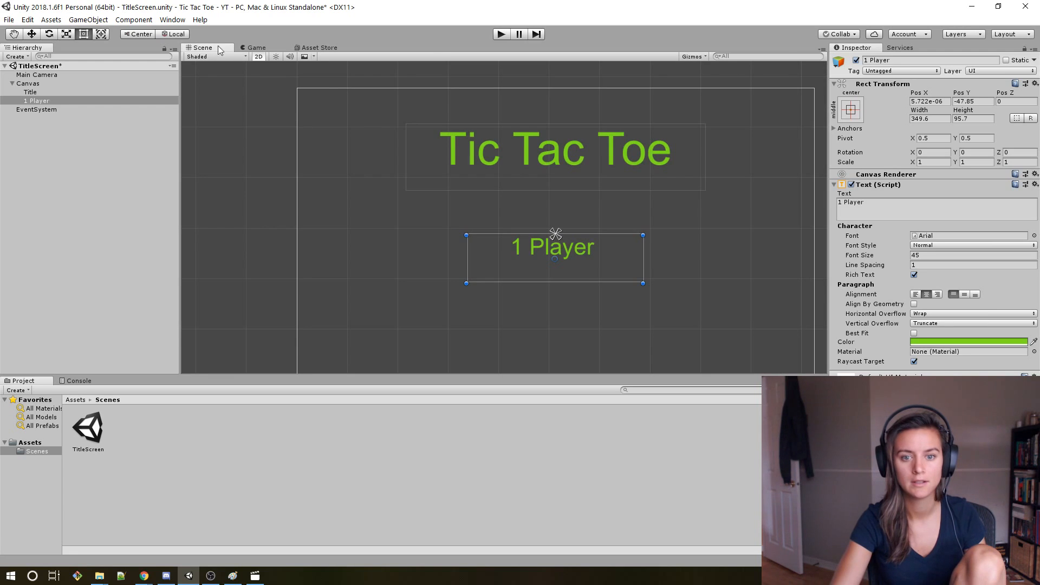
drag(643, 283, 605, 252)
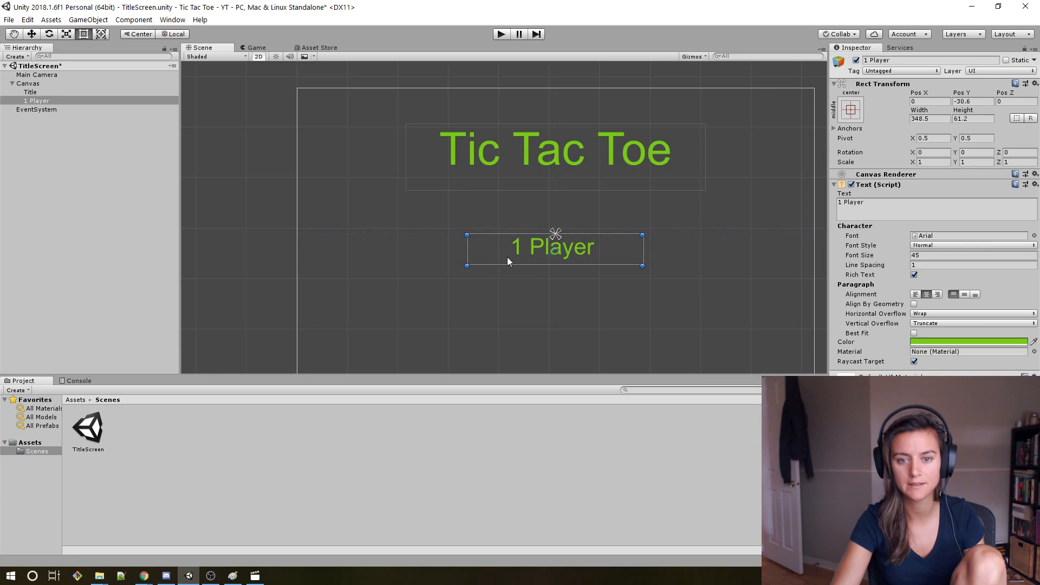
Duplicate the 1 Player text object and name the copy "1 Players".
click(79, 103)
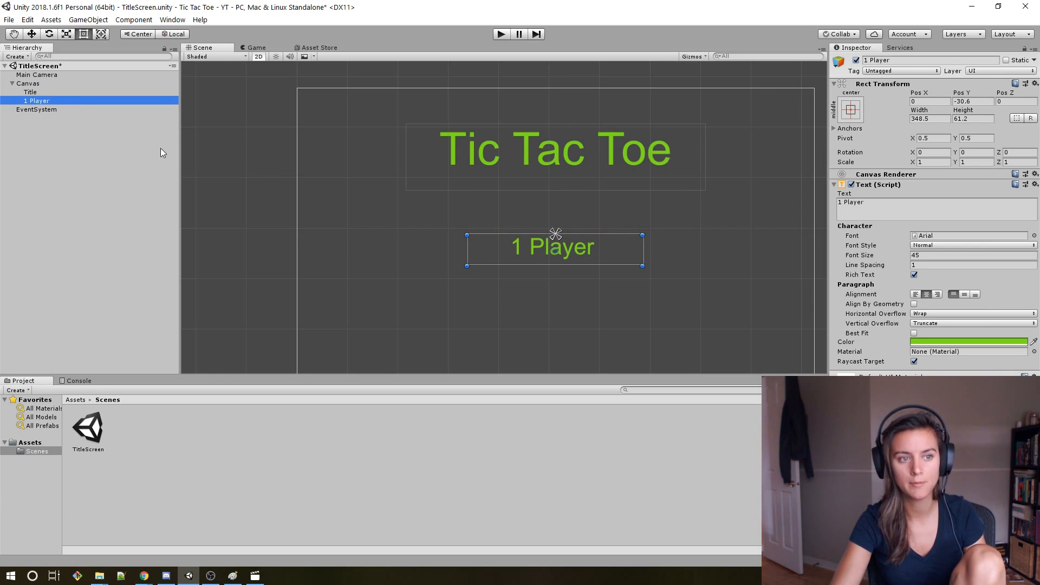
key(ctrl+d)
click(925, 60)
text(1 Players)
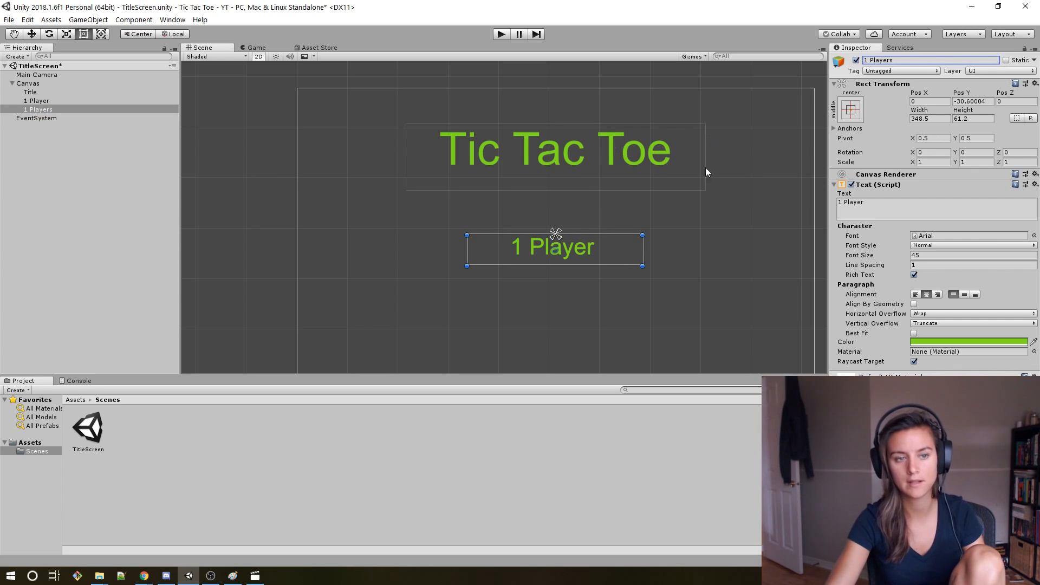
Set the duplicate's displayed text to "2 Players" and move it directly below the 1 Player text, to Y position -111.
click(904, 215)
text(2 Players)
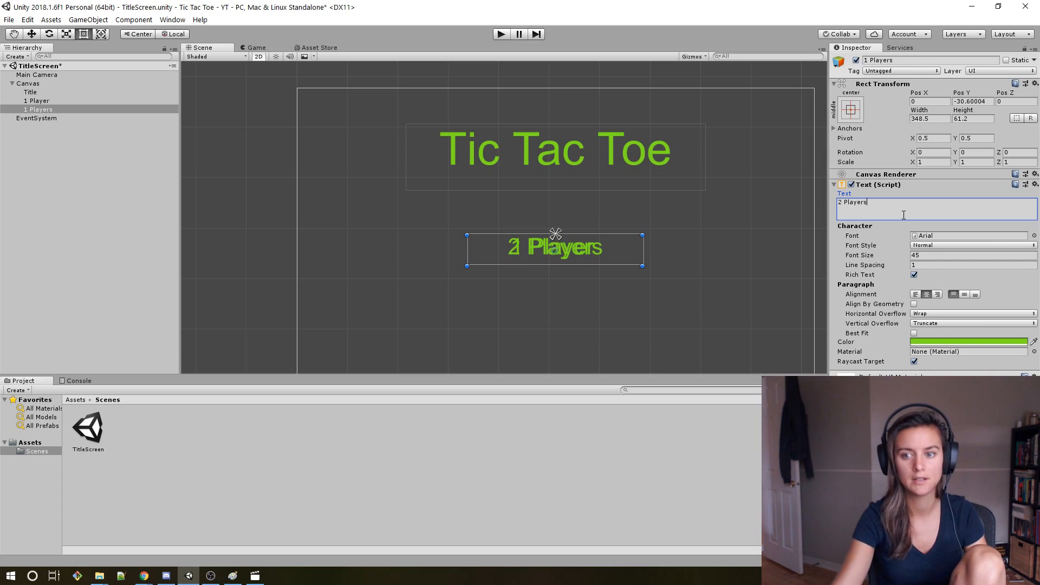
key(Return)
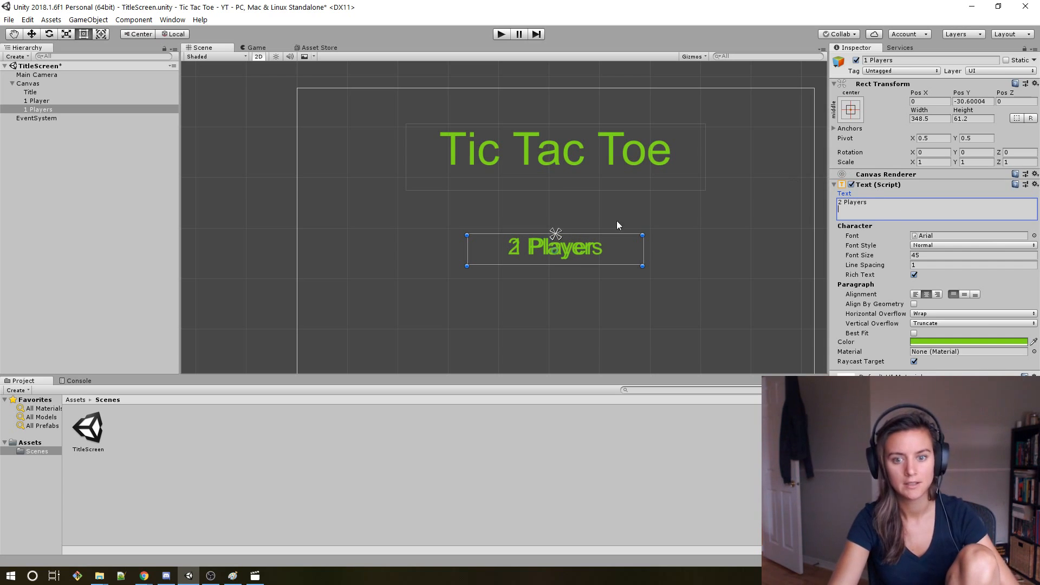
drag(574, 249, 595, 293)
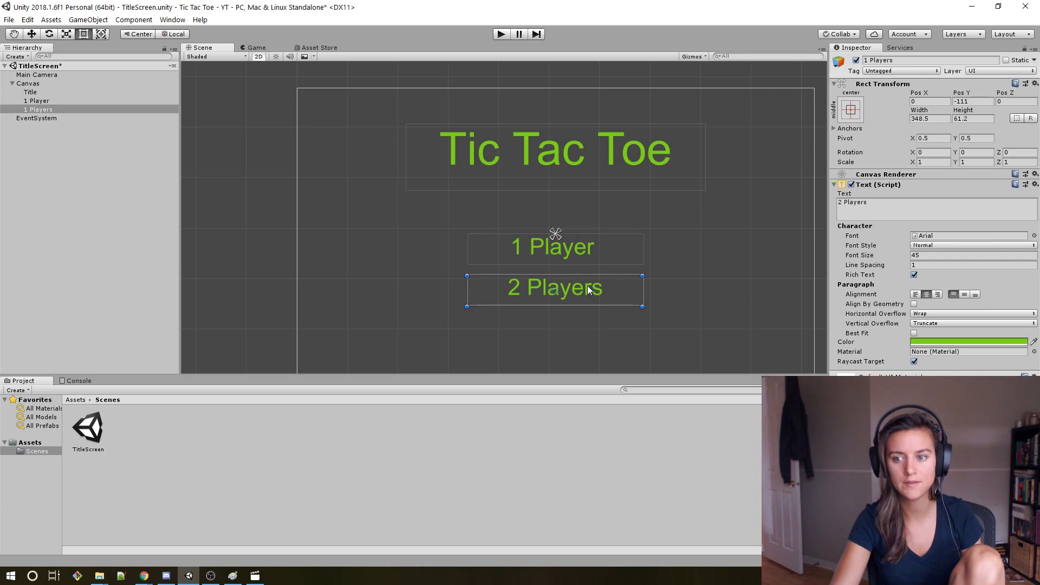
Add a Button component to the 1 Player text object.
click(596, 242)
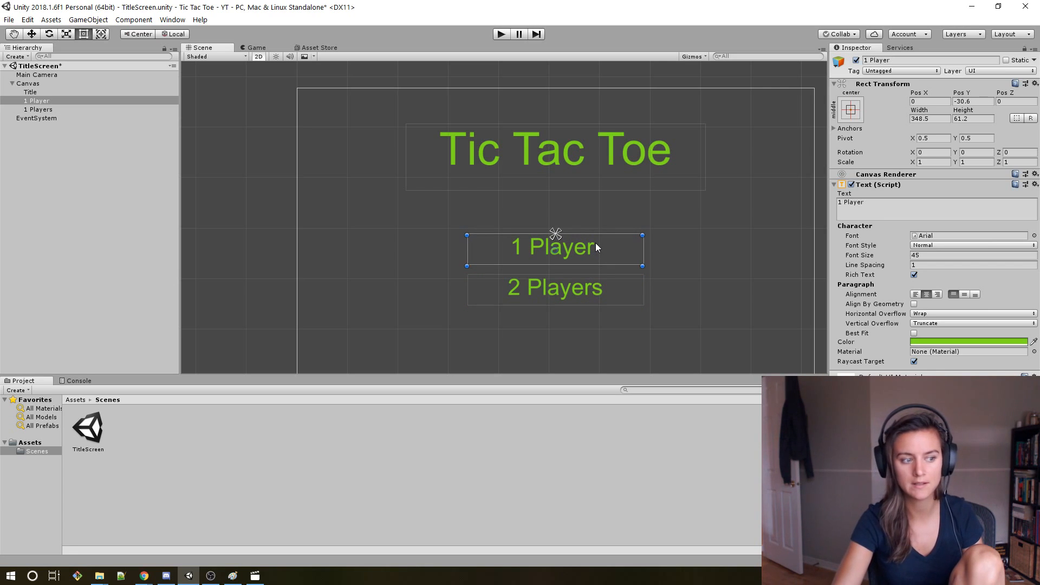
click(834, 186)
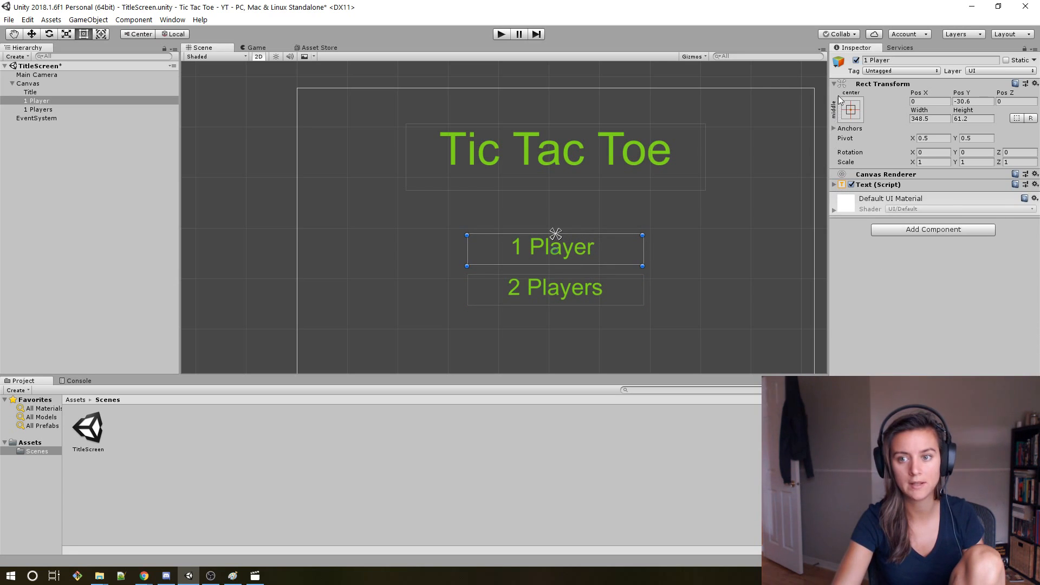
click(910, 230)
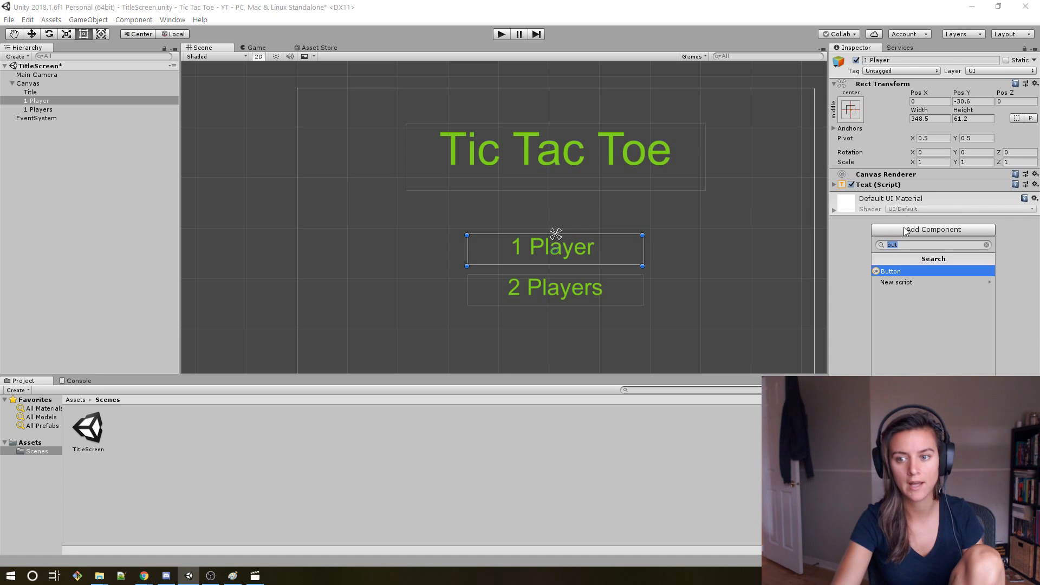
click(904, 272)
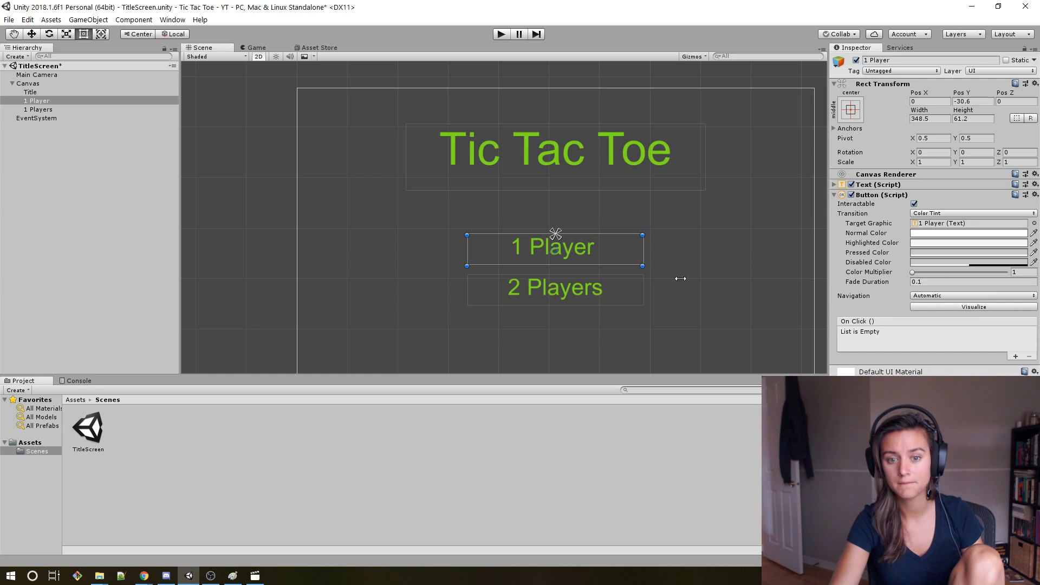
Add a Button component to the text object that displays "2 Players".
click(593, 291)
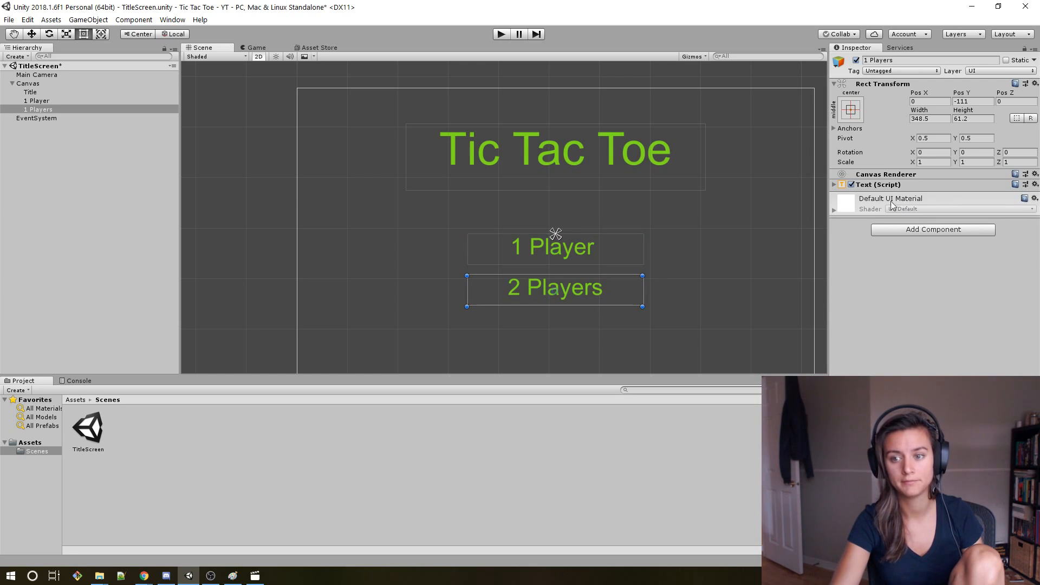
click(892, 229)
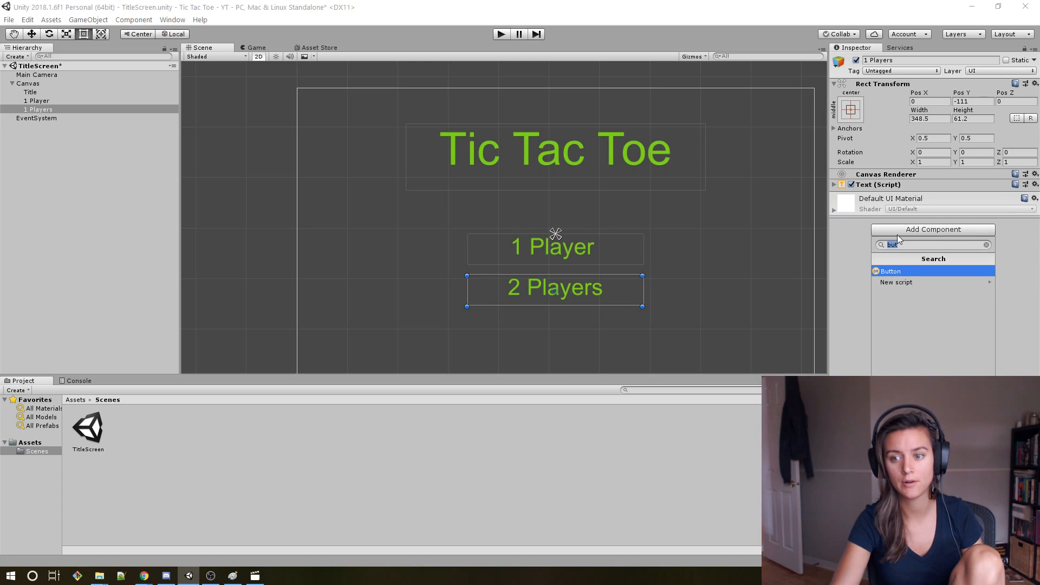
click(899, 272)
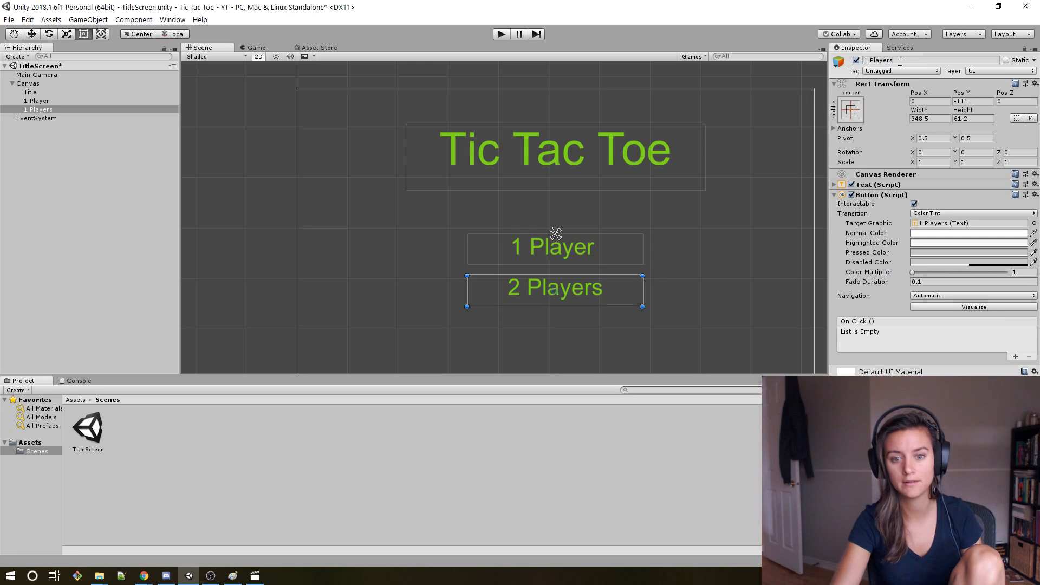
Correct the duplicate object's name to "2 Players" and save the TitleScreen scene.
click(869, 61)
key(Left)
key(BackSpace)
text(2)
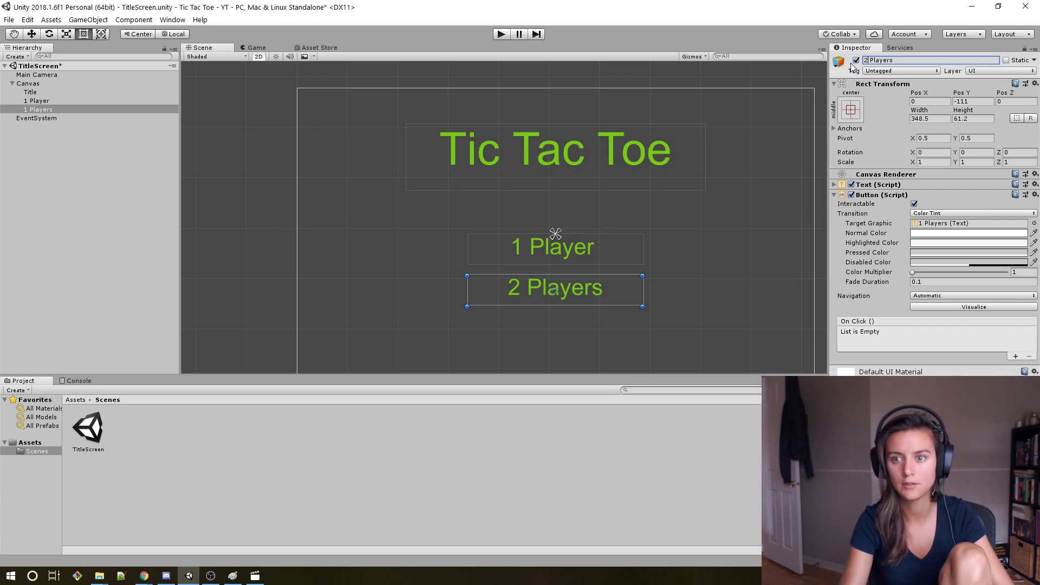
key(Return)
click(746, 233)
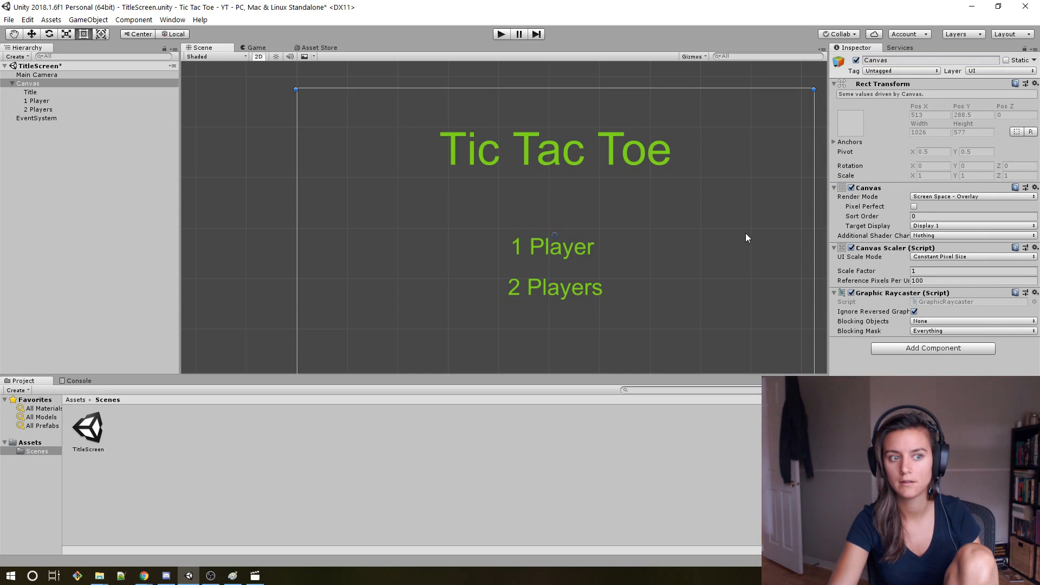
key(ctrl+s)
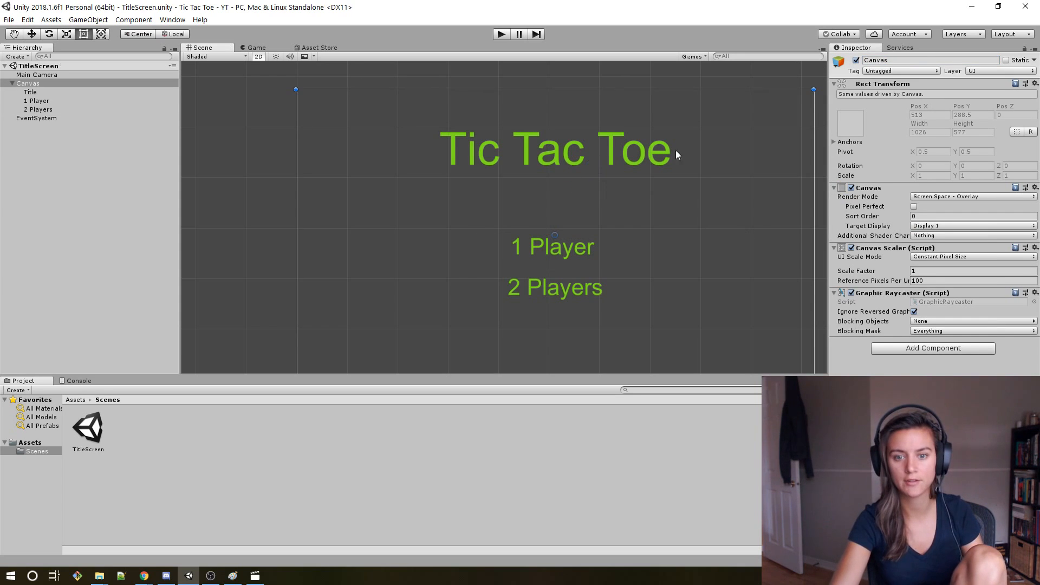
Test-run the title screen in the Game view, at normal size and again with Maximize On Play enabled, stopping play mode each time.
click(253, 47)
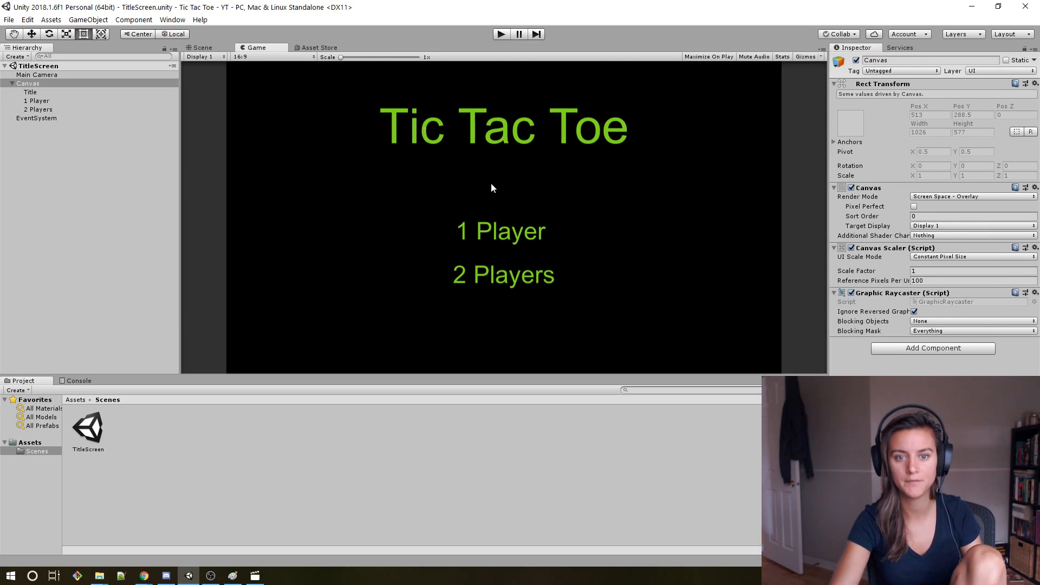
click(501, 34)
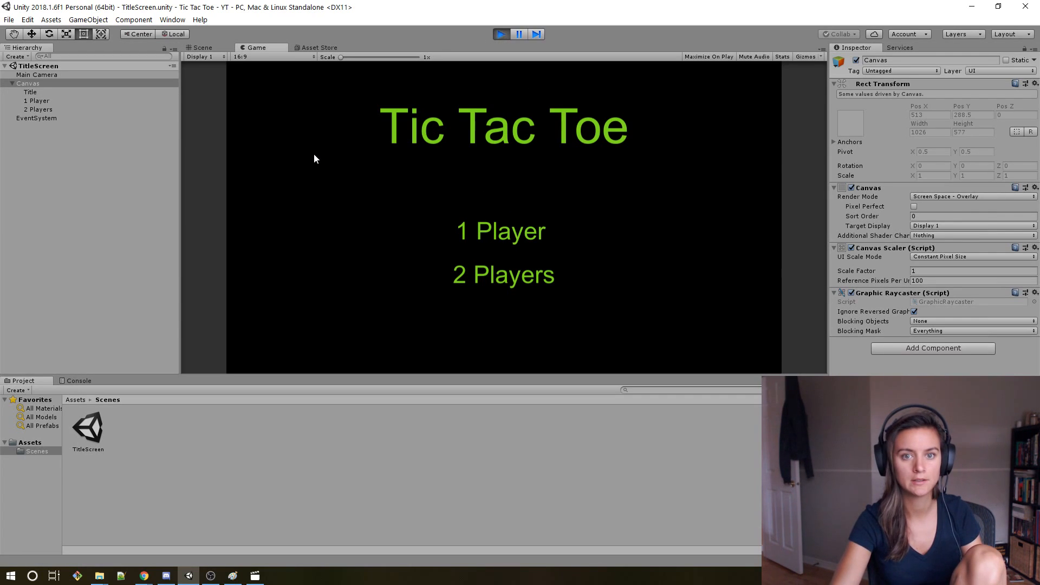
click(501, 34)
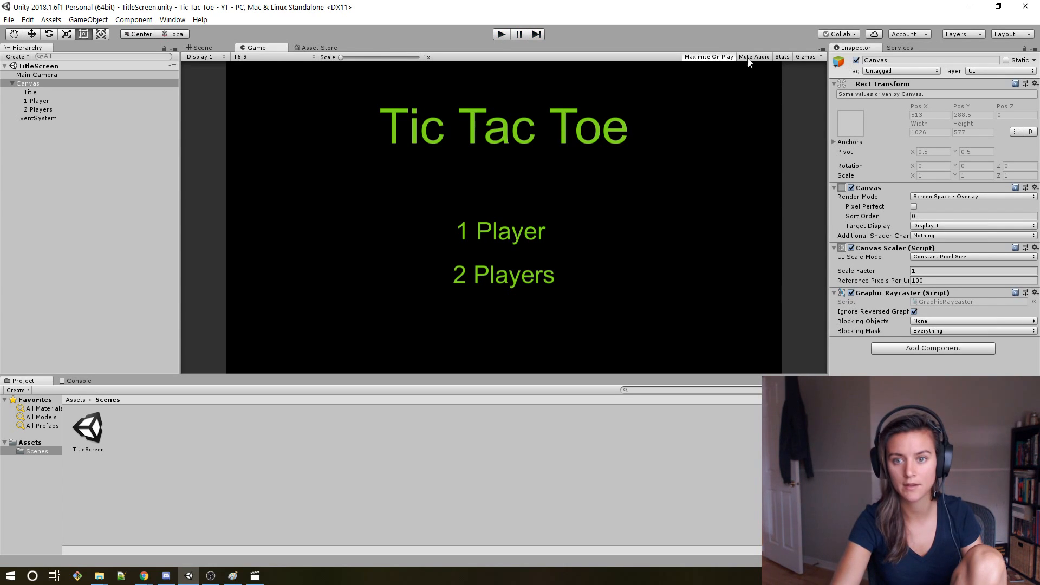
click(509, 34)
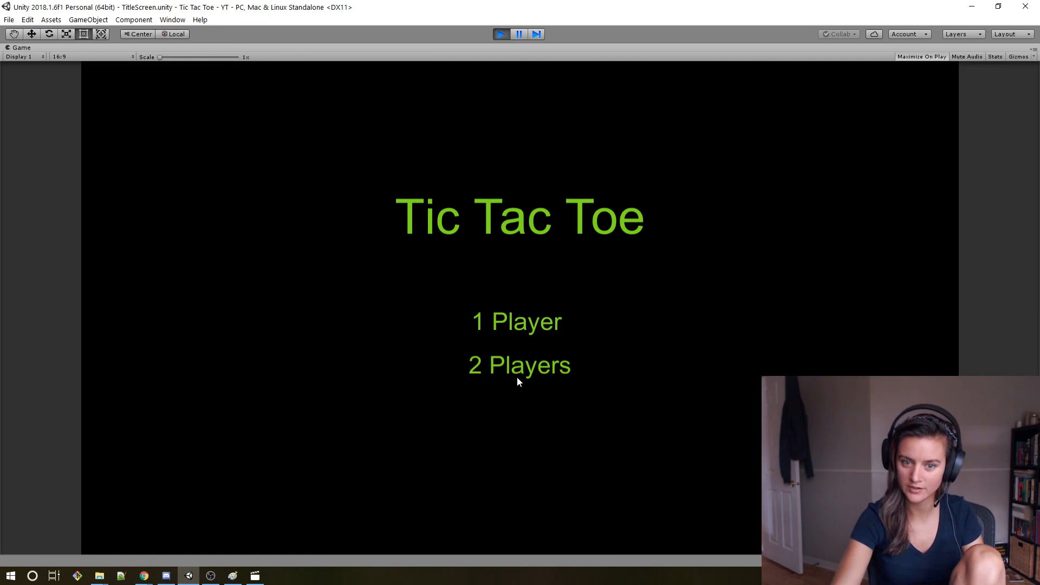
click(499, 34)
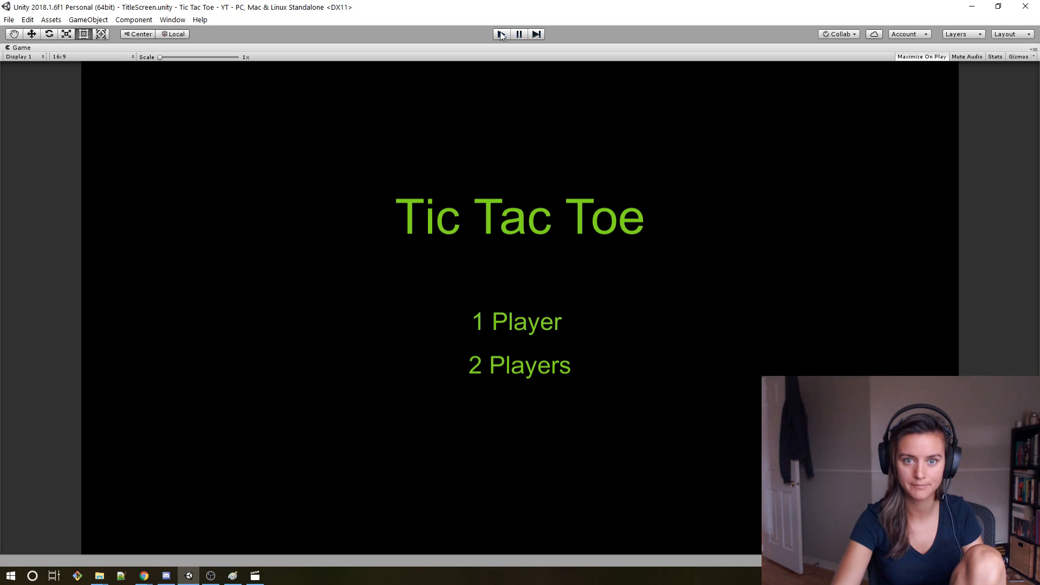
click(31, 450)
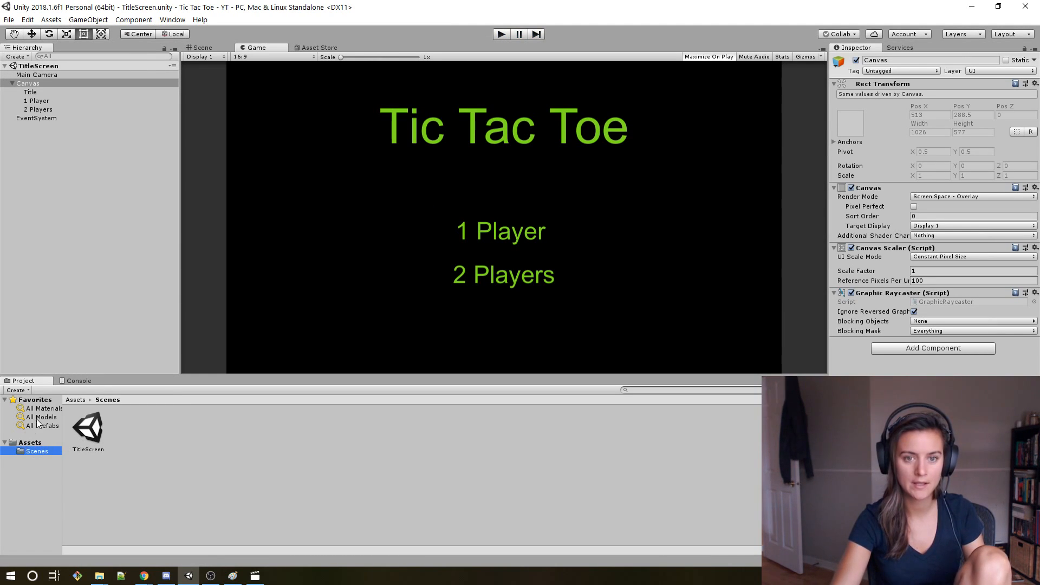
right_click(33, 450)
mouse_move(90, 223)
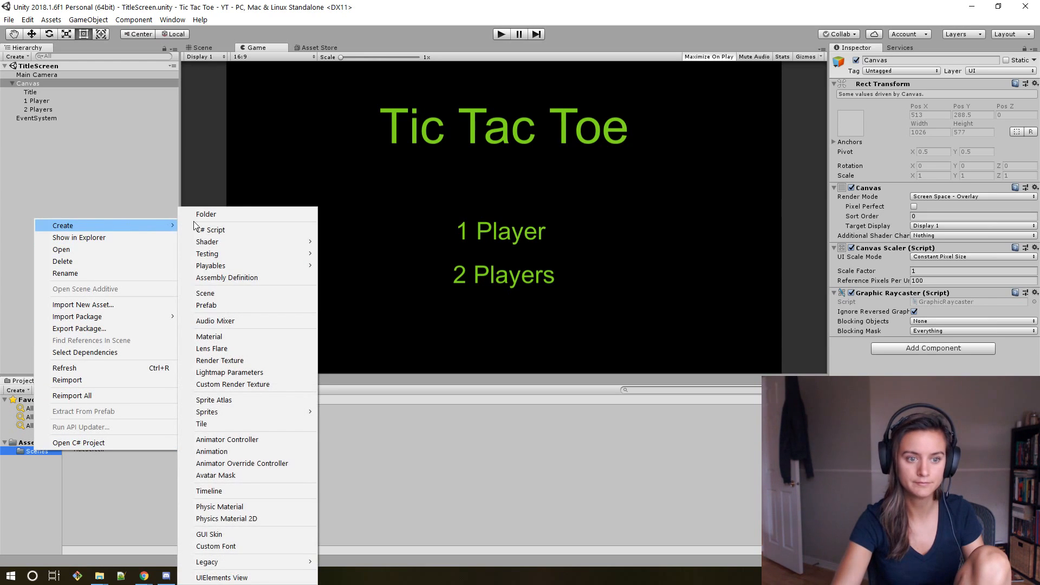
click(13, 478)
right_click(31, 451)
click(76, 239)
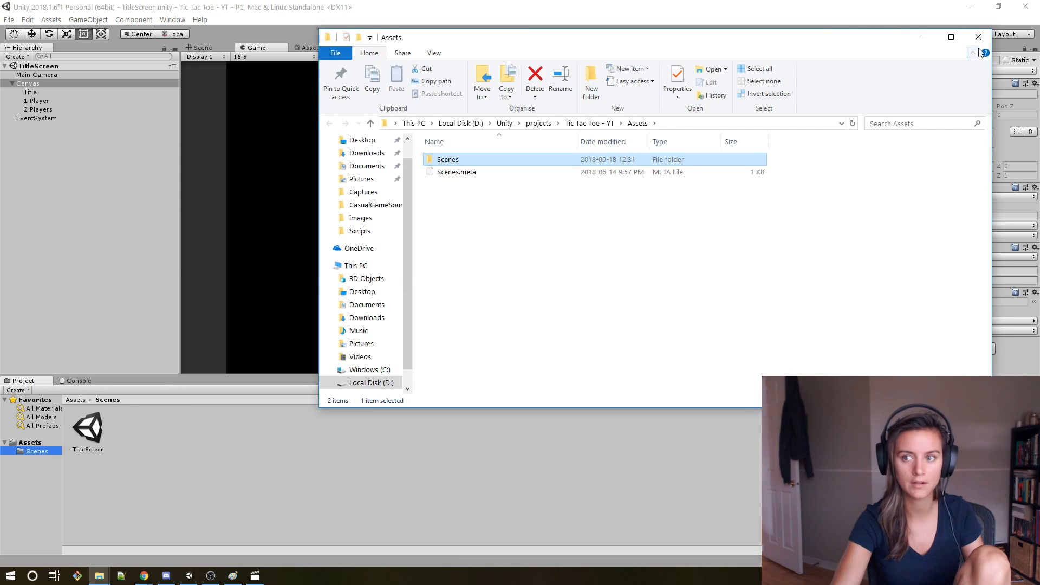
click(981, 36)
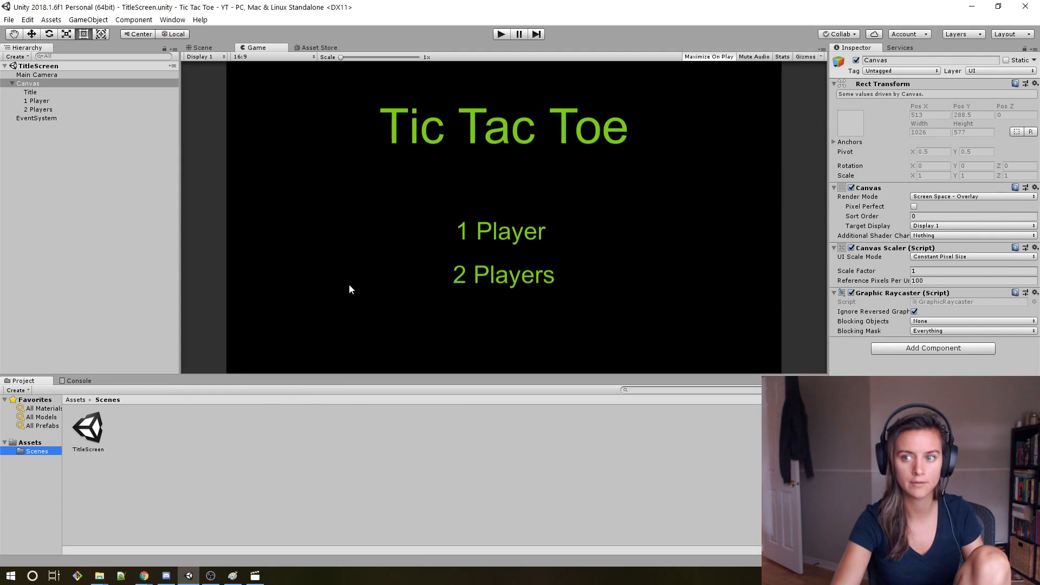
Create a new scene named WinScreen in the Scenes folder.
right_click(37, 450)
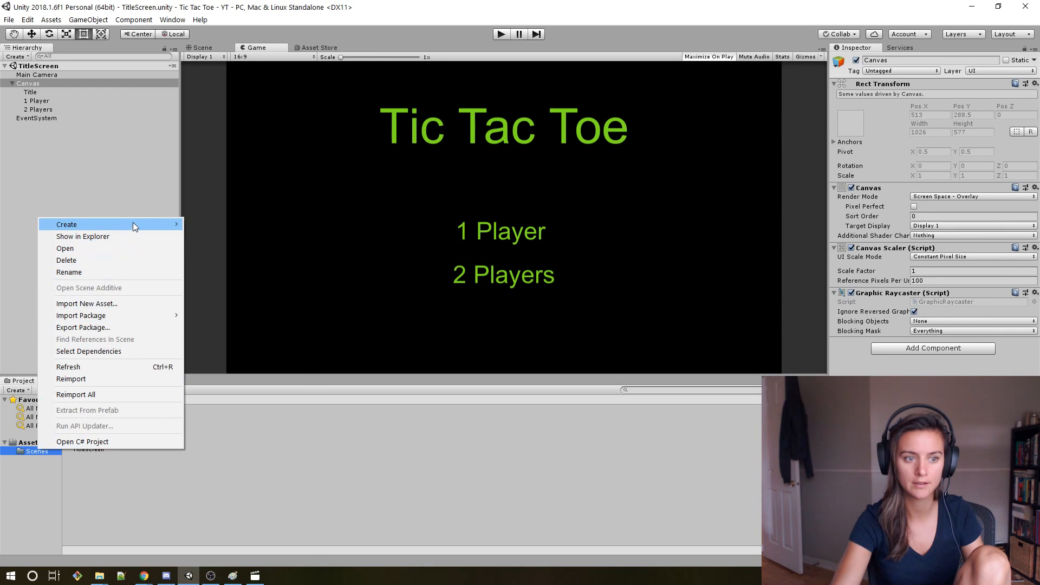
mouse_move(165, 217)
click(211, 293)
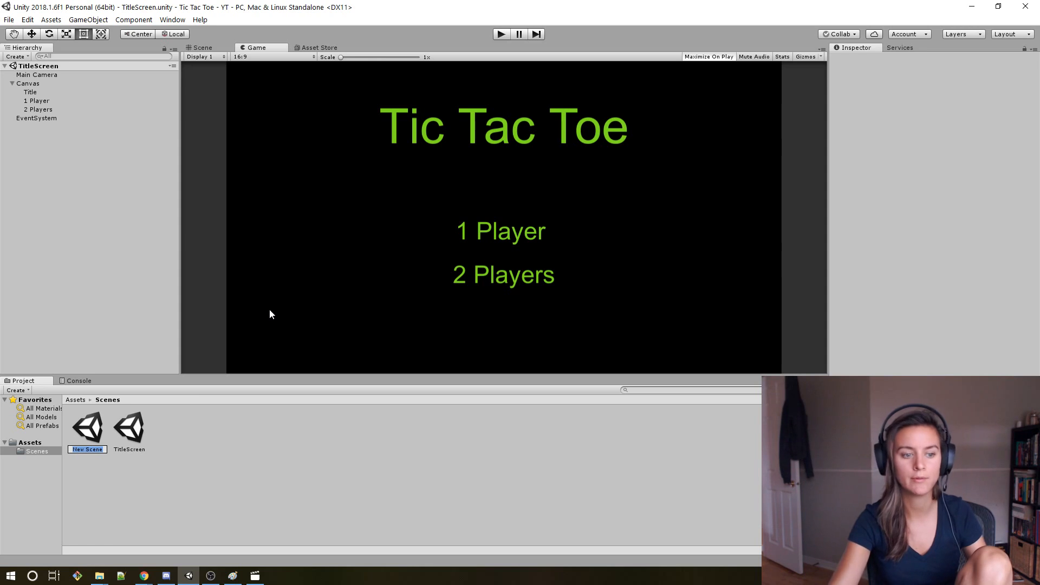
text(Wi)
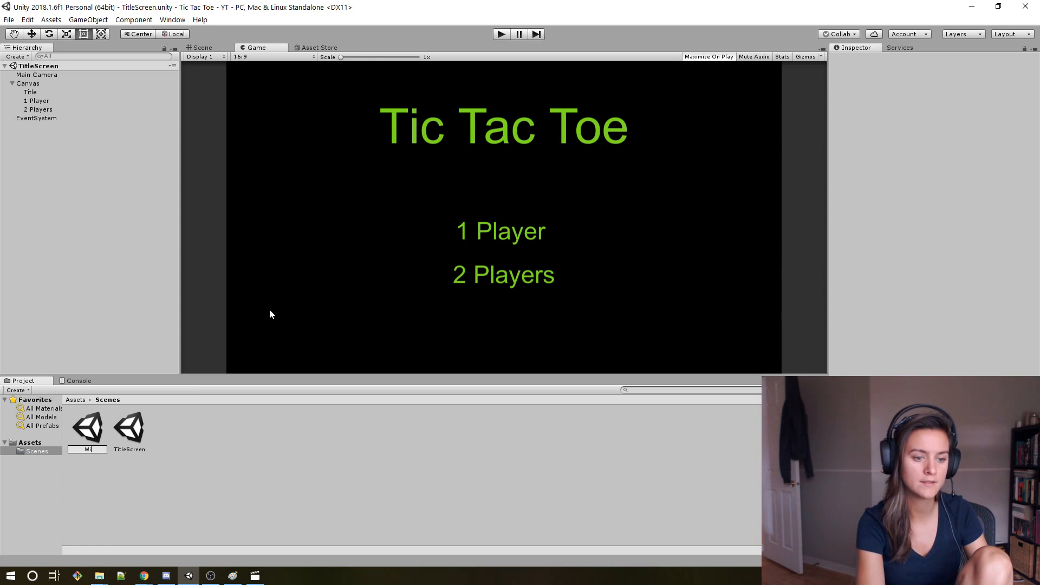
text(nScreen)
key(Return)
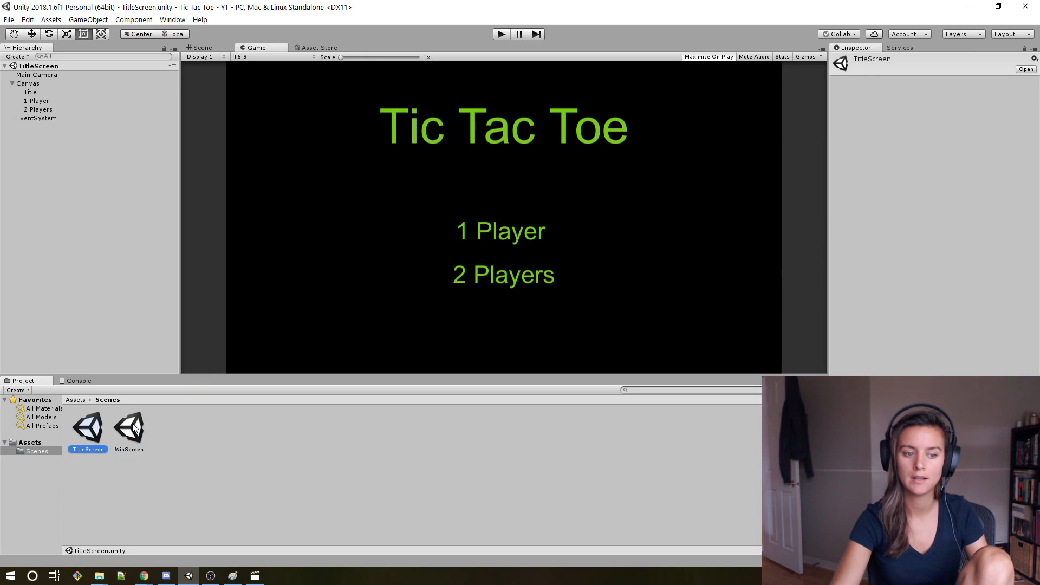
Open the WinScreen scene, set its Main Camera background to black (000000), and save the scene.
double_click(133, 428)
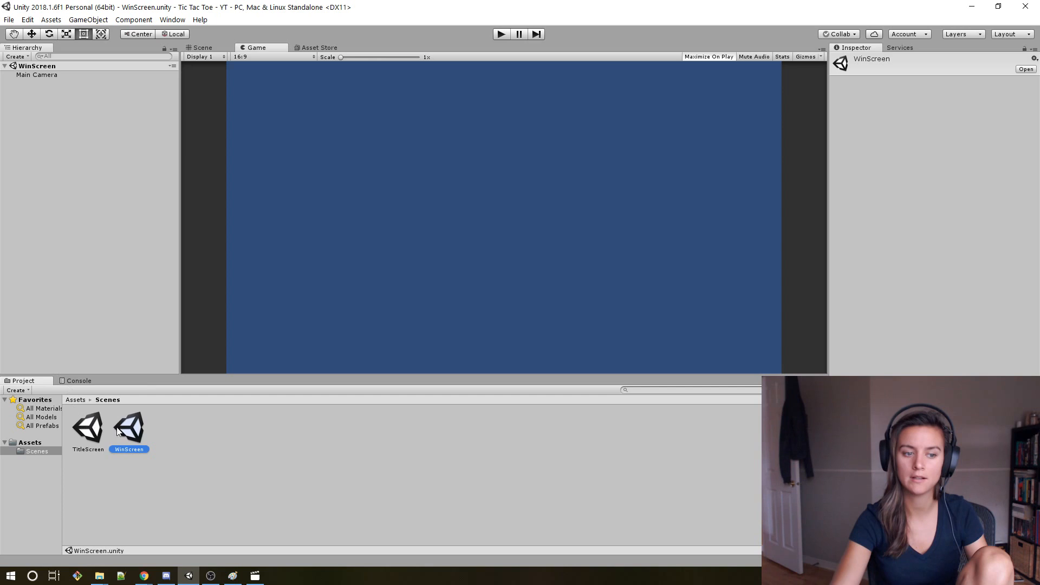
click(57, 75)
click(954, 144)
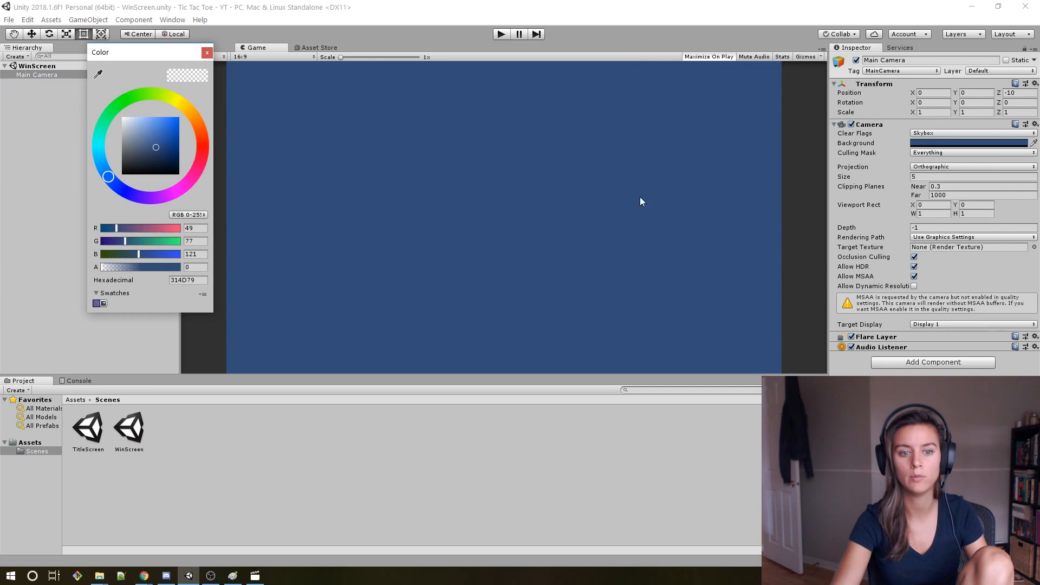
drag(146, 149, 194, 190)
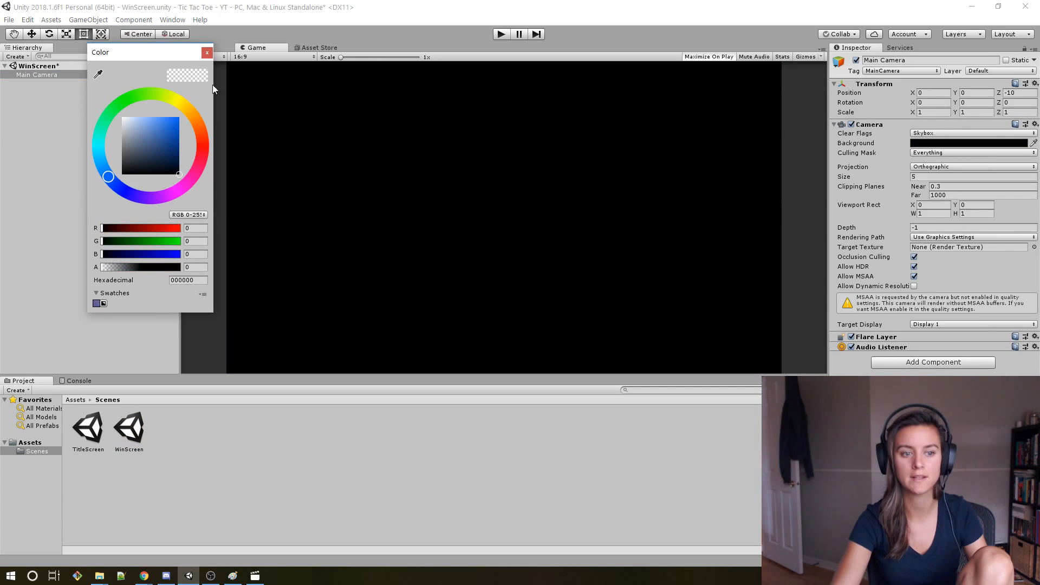
click(207, 53)
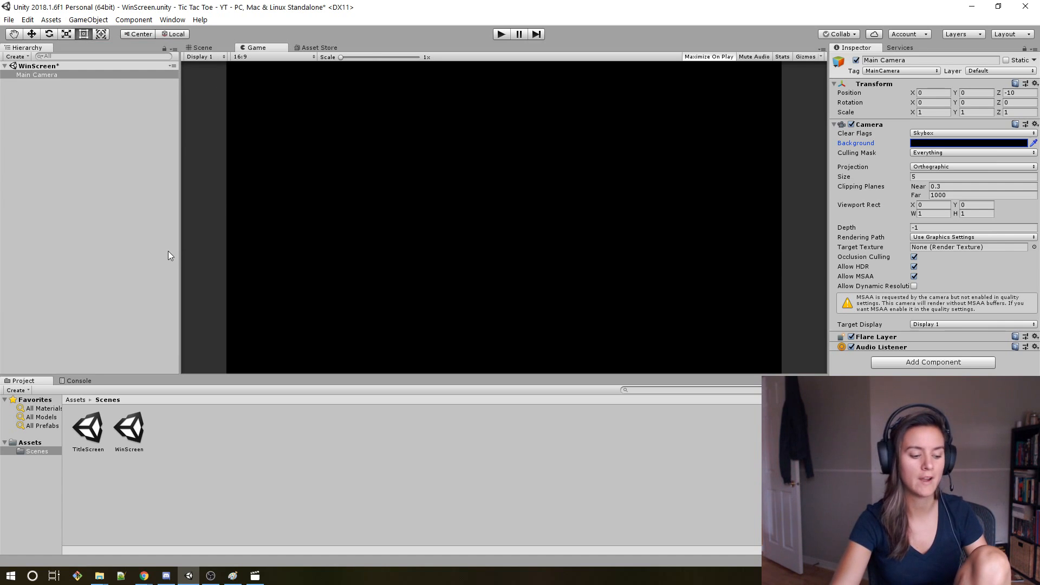
key(ctrl+s)
Copy the Title text object from the TitleScreen scene's Canvas and reopen the WinScreen scene.
double_click(86, 425)
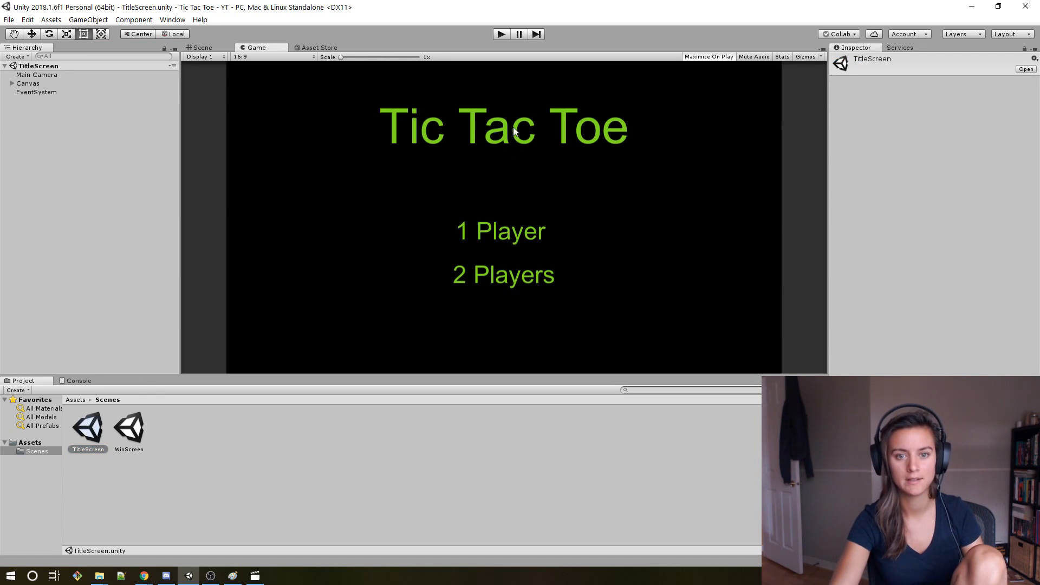
click(24, 83)
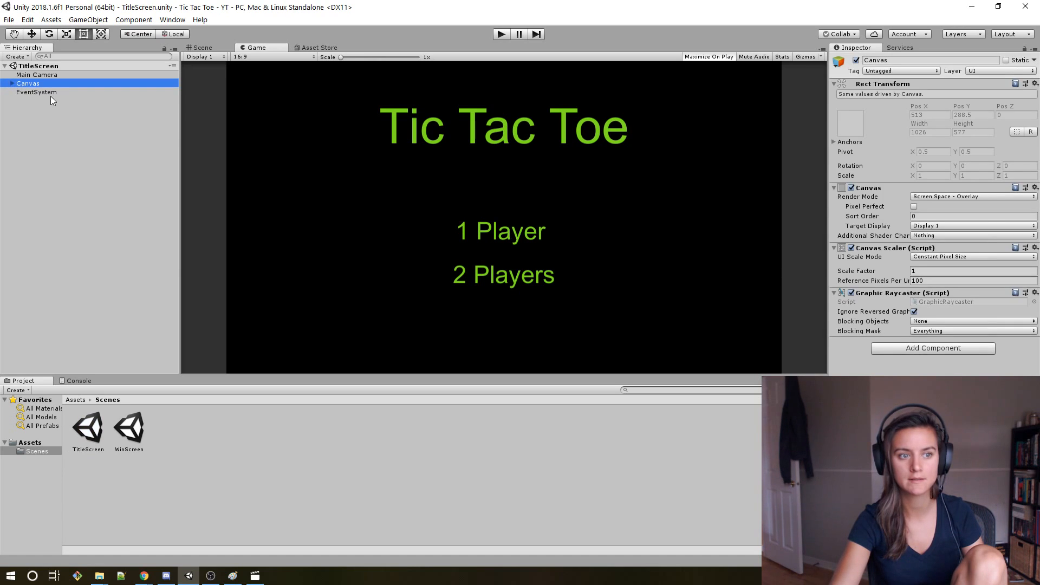
click(12, 84)
click(50, 93)
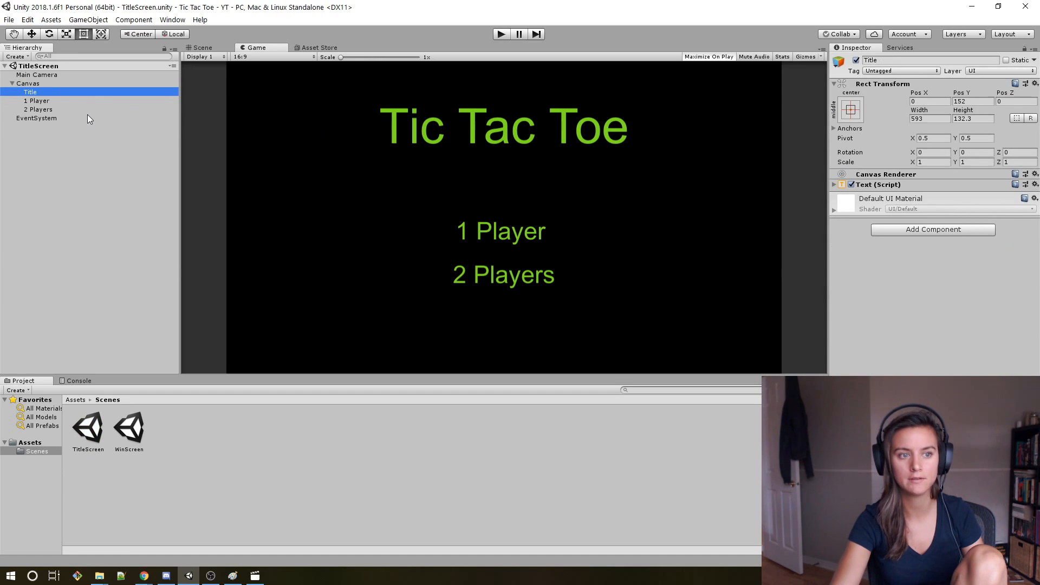
double_click(128, 427)
Try pasting the copied Title object directly into the root of the WinScreen scene, and delete it again.
click(61, 189)
key(ctrl+v)
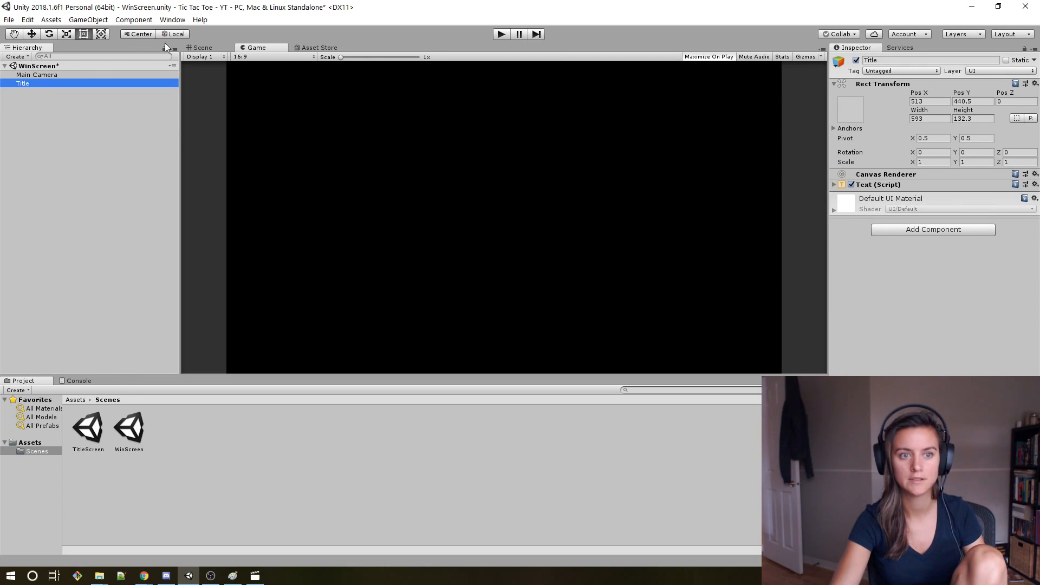
click(196, 48)
scroll(356, 188, down, 5)
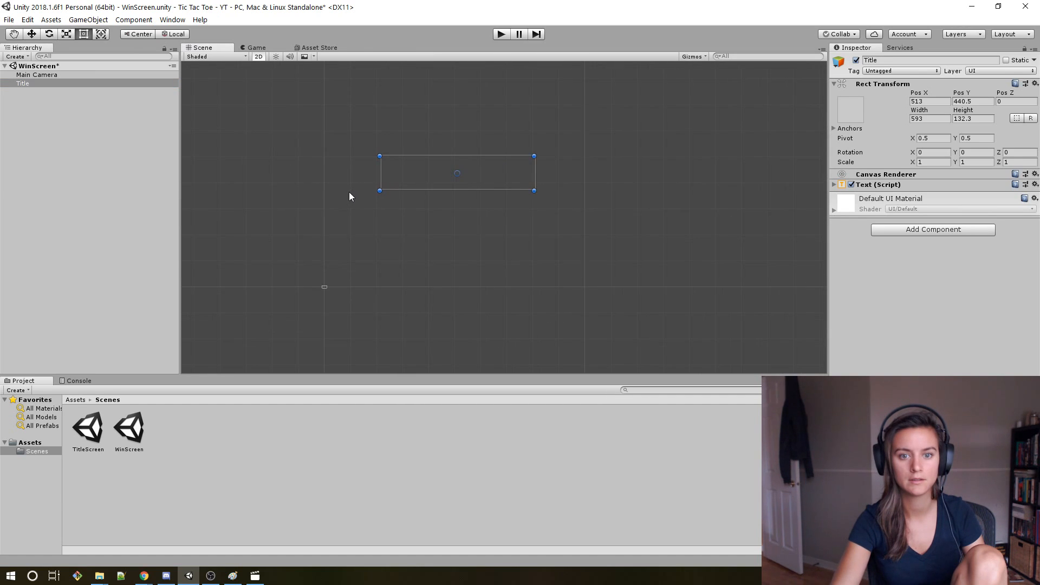
click(834, 184)
scroll(439, 222, down, 2)
click(918, 209)
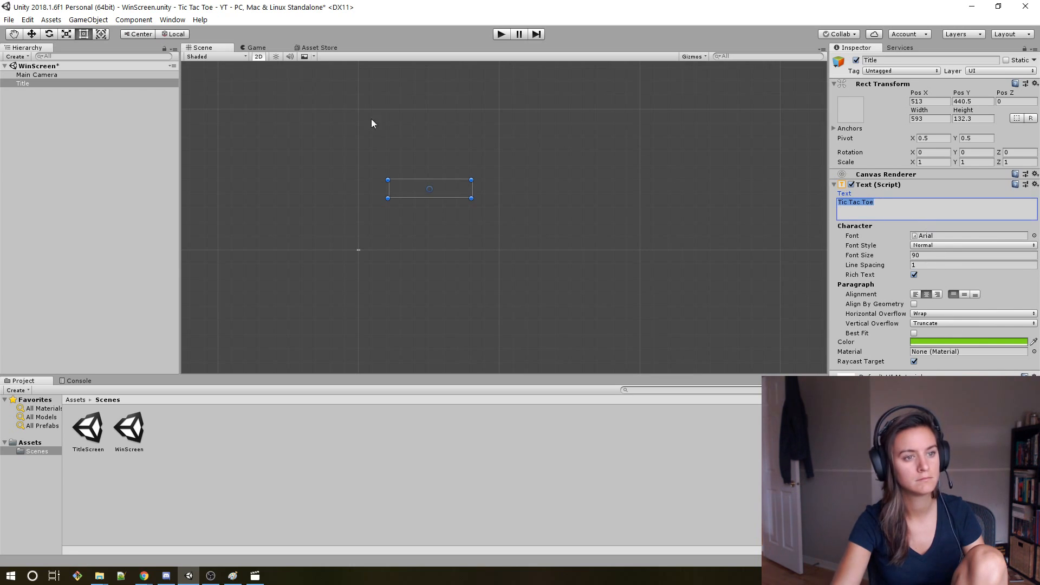
click(51, 66)
click(39, 84)
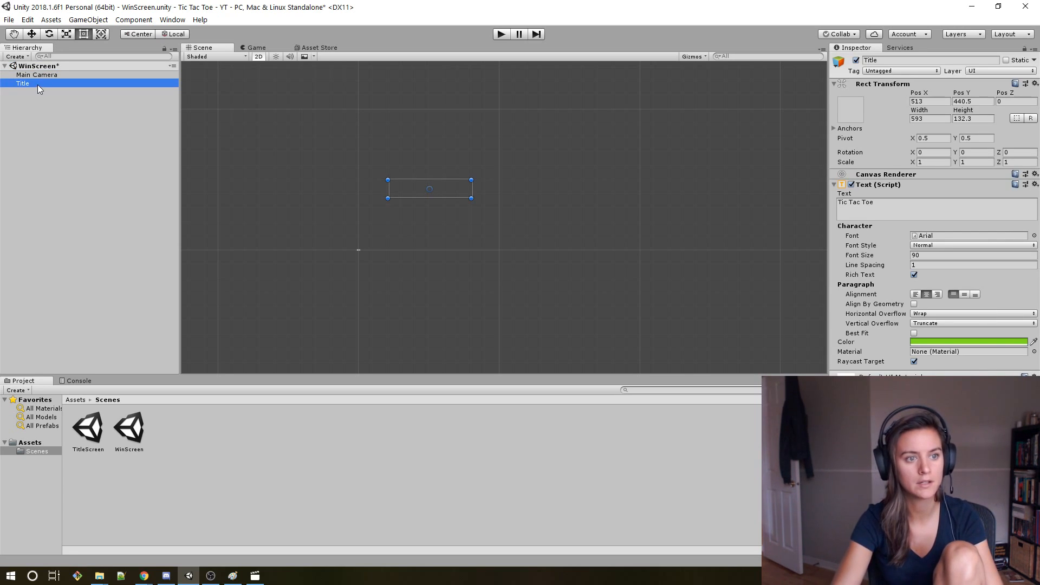
key(Delete)
Add a UI Text object, along with its Canvas, to the WinScreen scene.
click(38, 74)
right_click(37, 67)
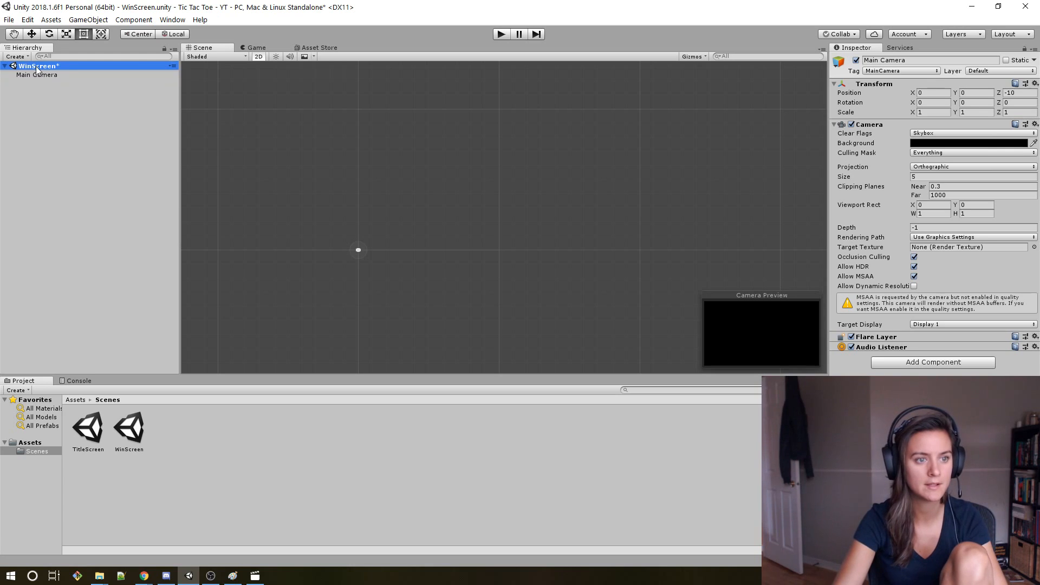
mouse_move(117, 198)
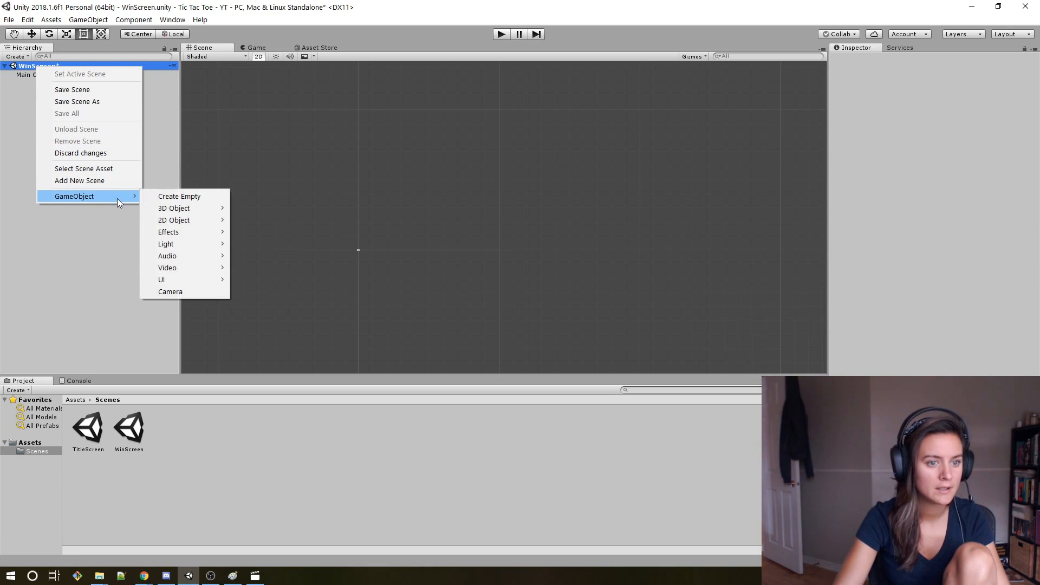
mouse_move(219, 281)
click(277, 281)
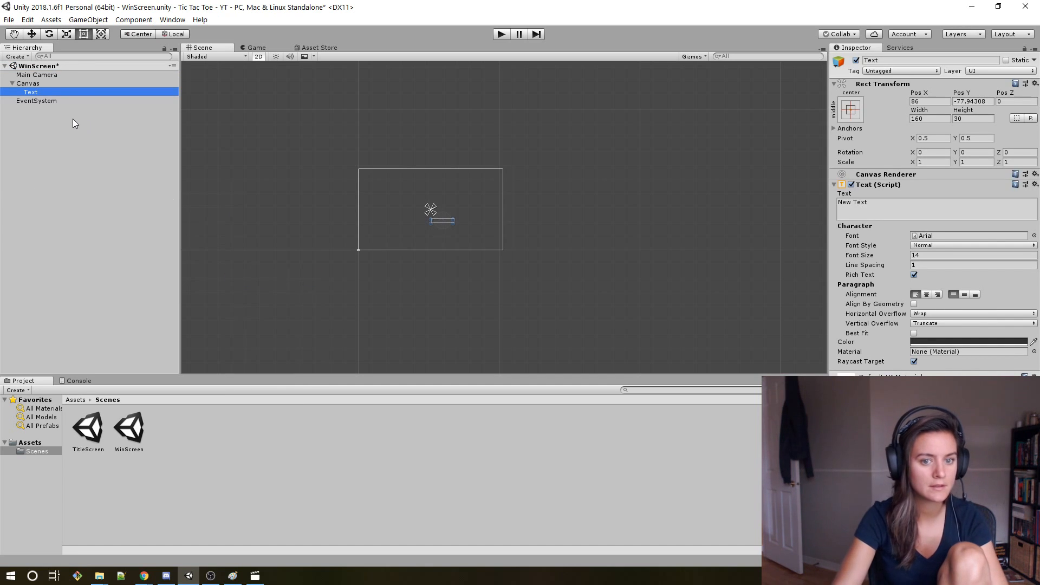
Paste the copied Title object into WinScreen and make it a child of the Canvas, above the Text object.
click(38, 83)
key(ctrl+v)
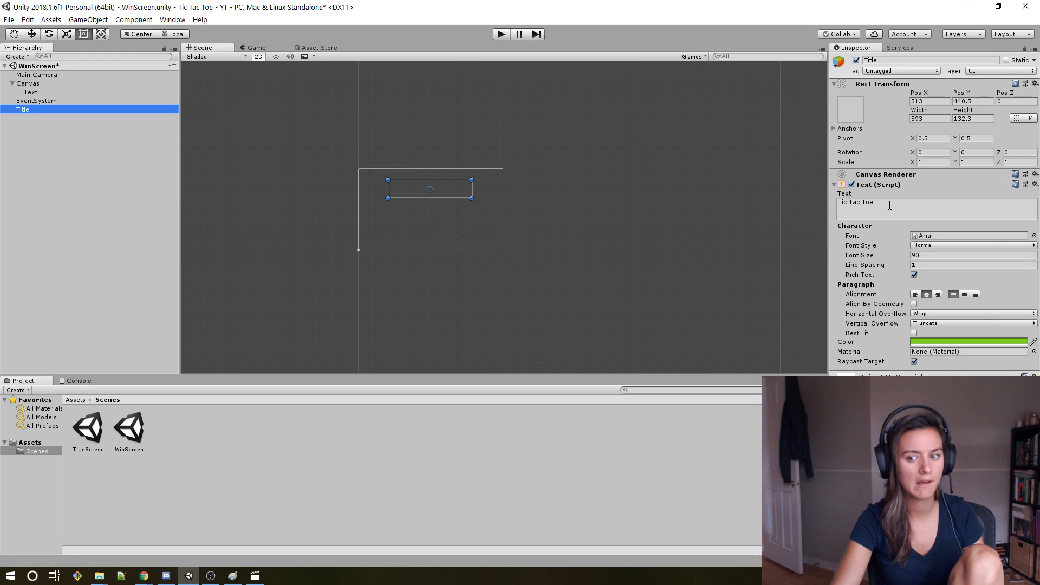
click(250, 47)
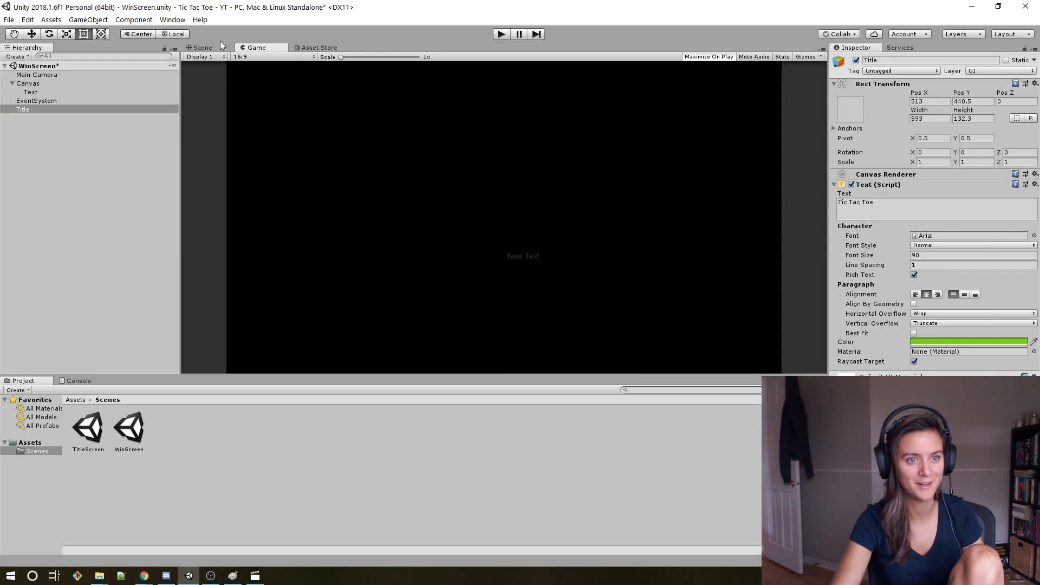
click(203, 47)
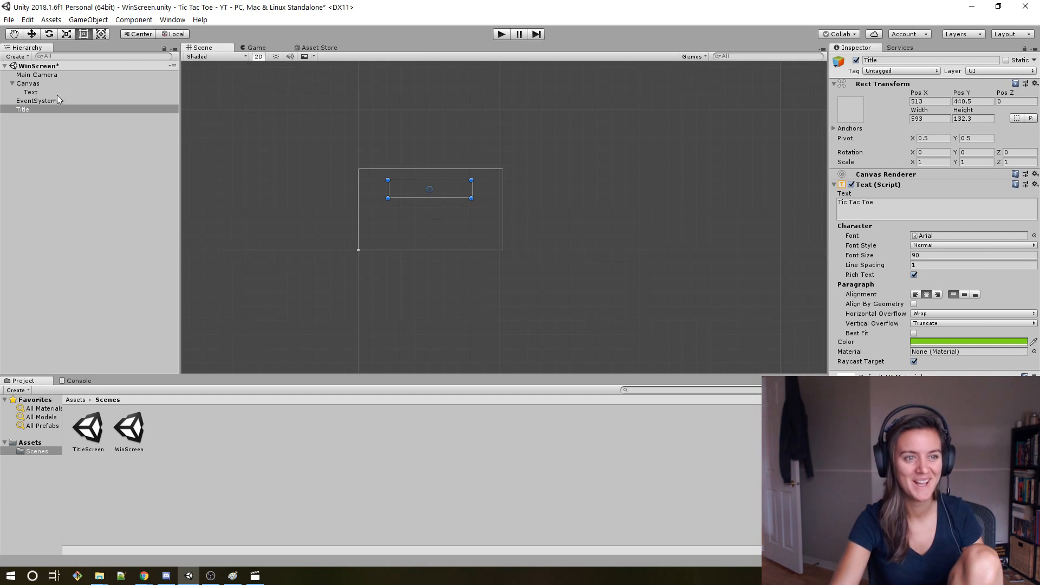
drag(32, 109, 53, 92)
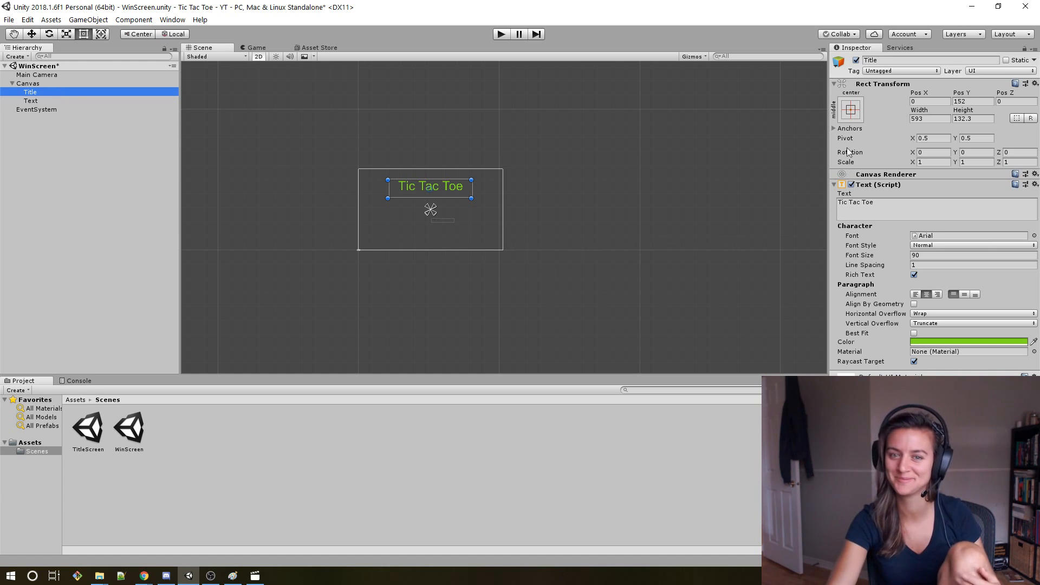
Rename the pasted Title object to Win, set its text to "Player X Won!", and check it in the Game view.
click(873, 60)
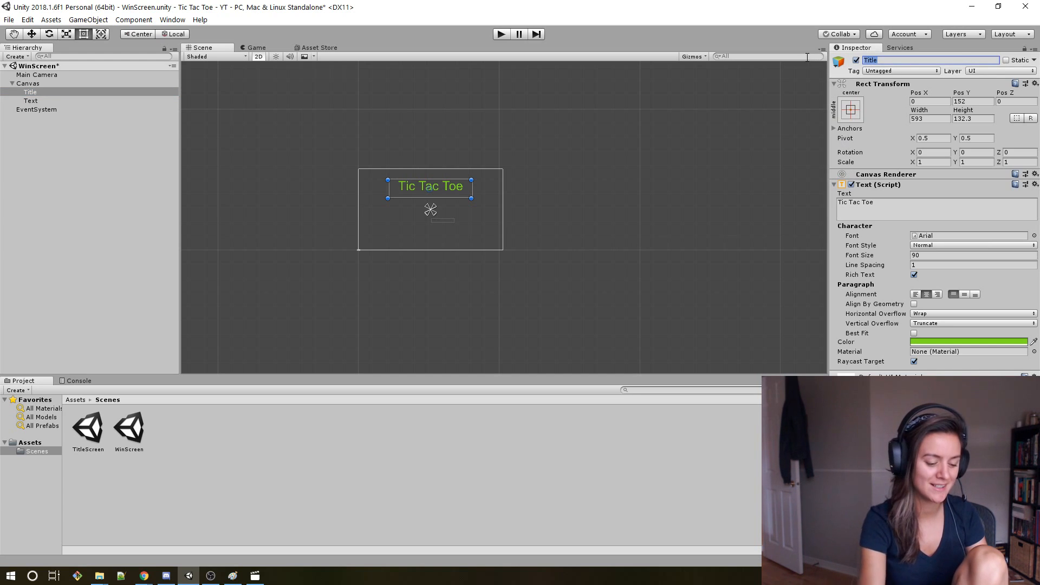
text(Win)
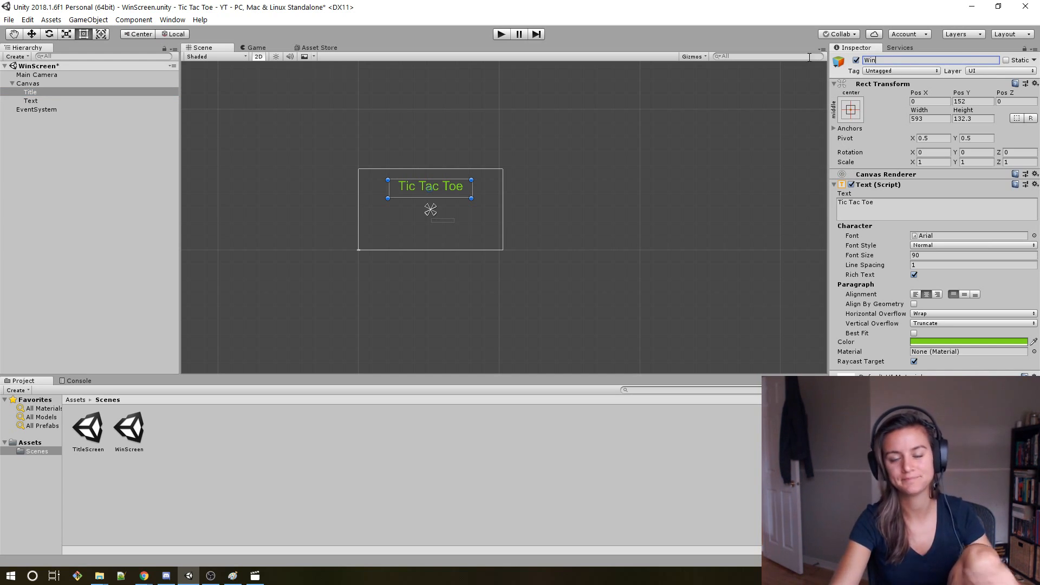
click(901, 205)
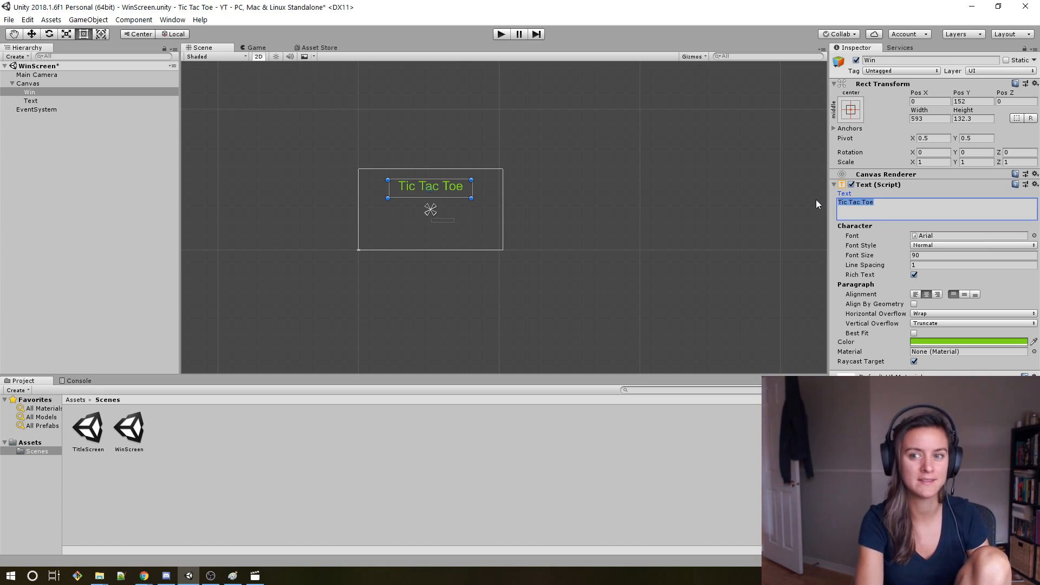
text(Player X Won!)
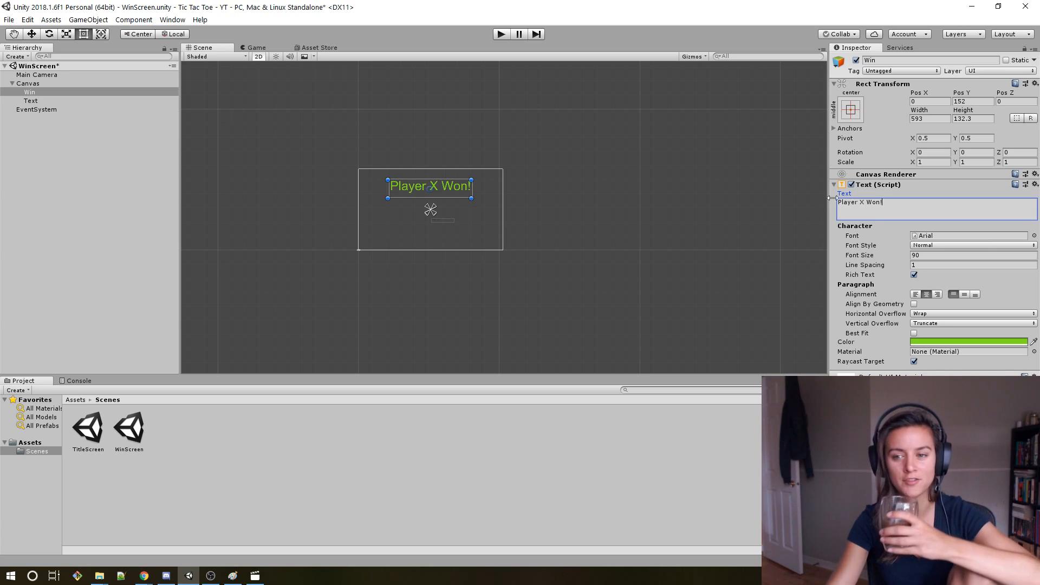
click(255, 48)
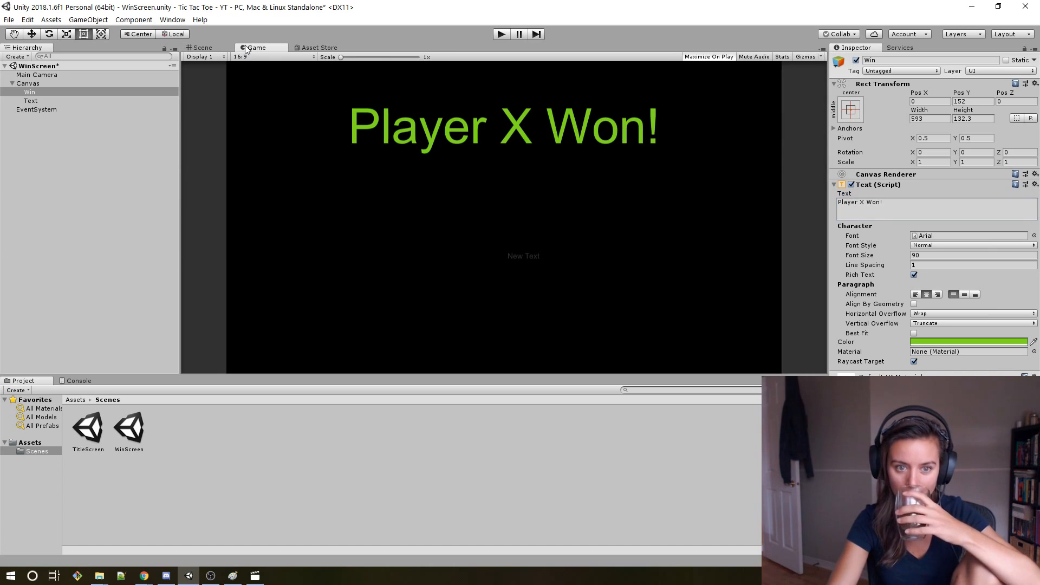
click(211, 48)
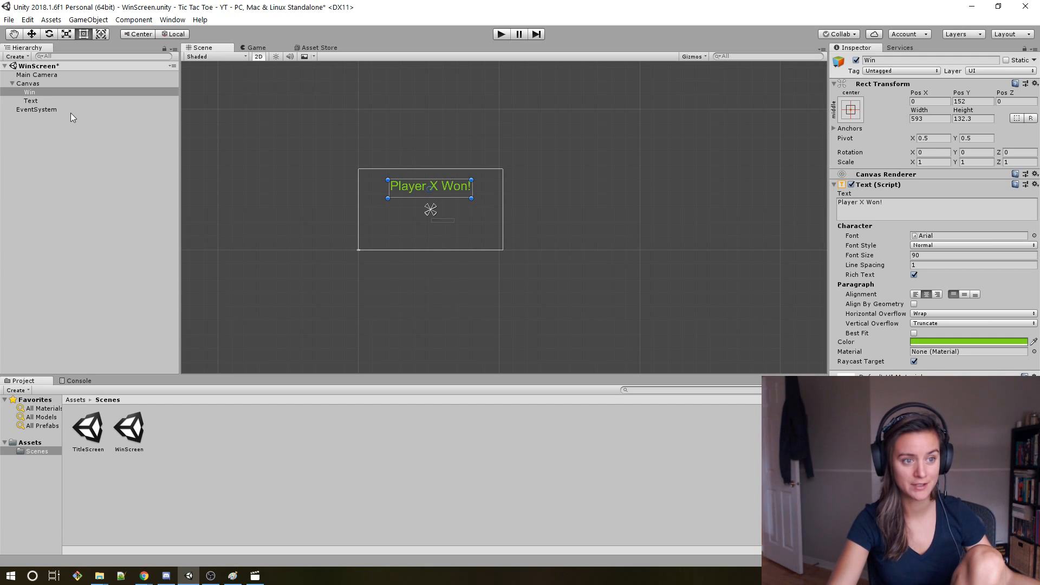
Delete the default "New Text" object from the Canvas and save the WinScreen scene.
click(42, 101)
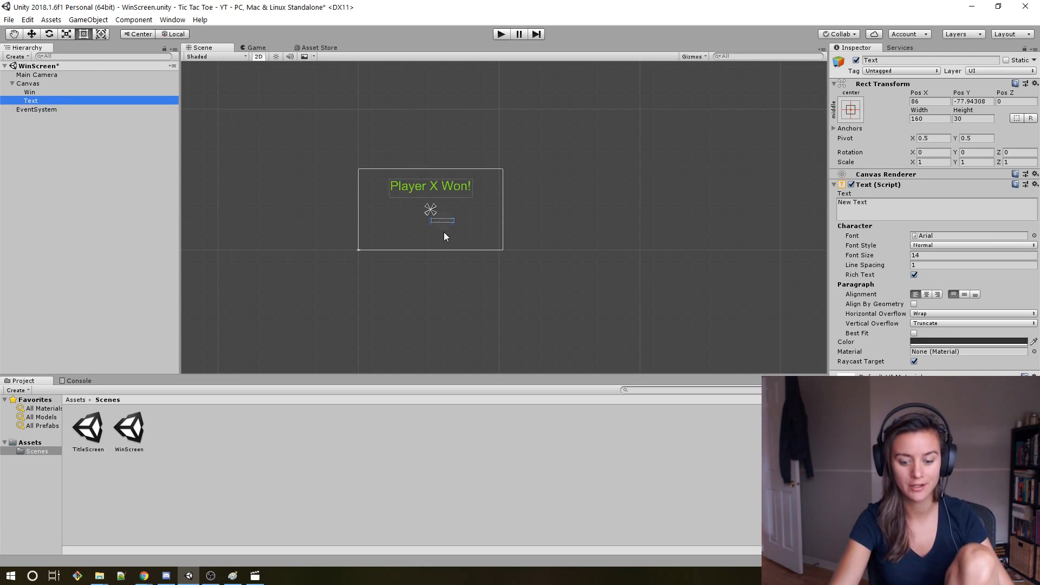
key(Delete)
key(ctrl+s)
Open the TitleScreen scene and copy its 1 Player text object.
double_click(93, 429)
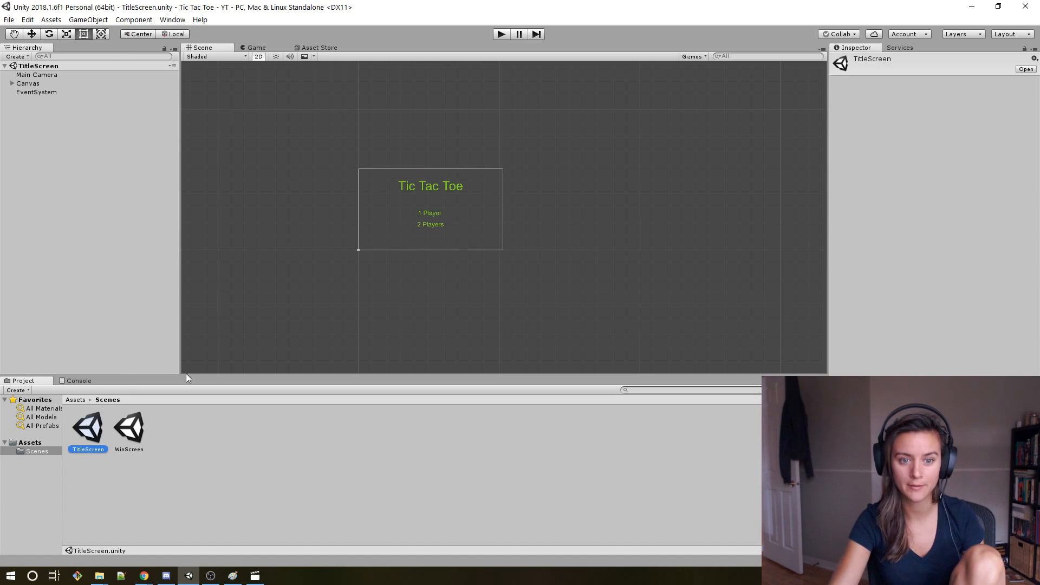
click(426, 216)
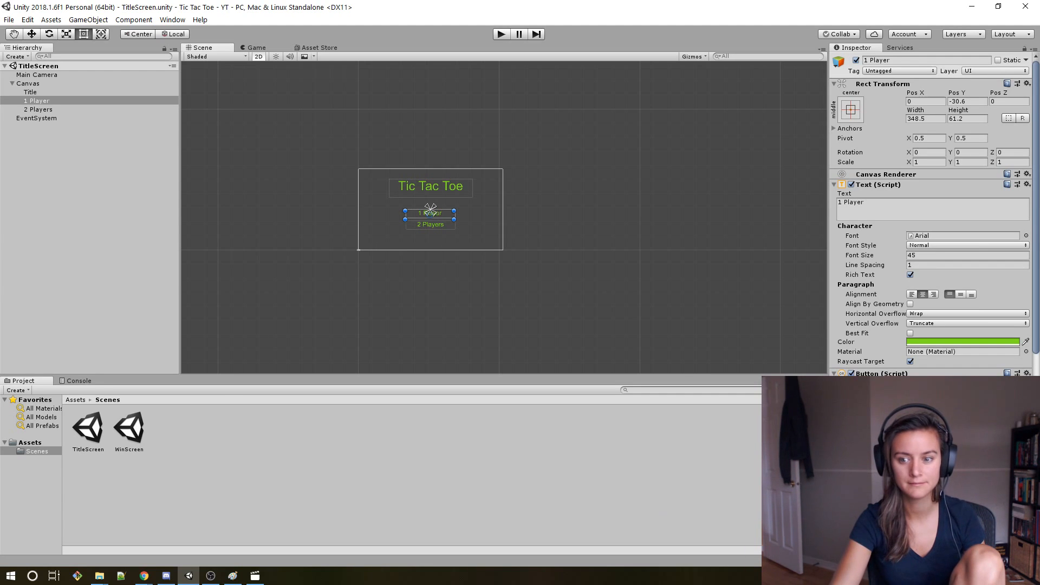
click(834, 185)
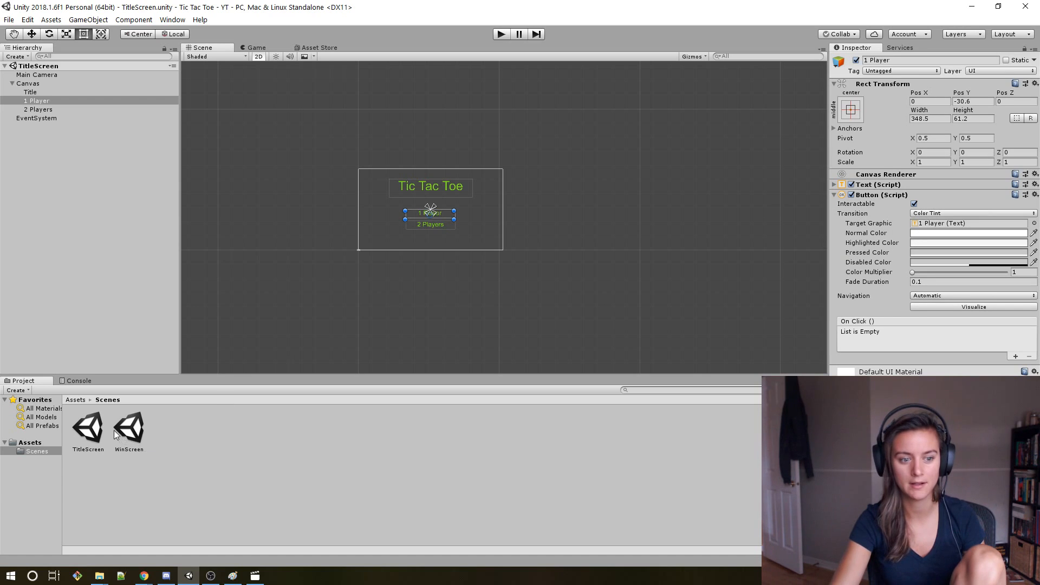
Paste the 1 Player object into the WinScreen scene and make it a child of the Canvas.
click(134, 428)
double_click(133, 428)
click(12, 82)
click(24, 84)
key(ctrl+v)
drag(38, 108, 42, 89)
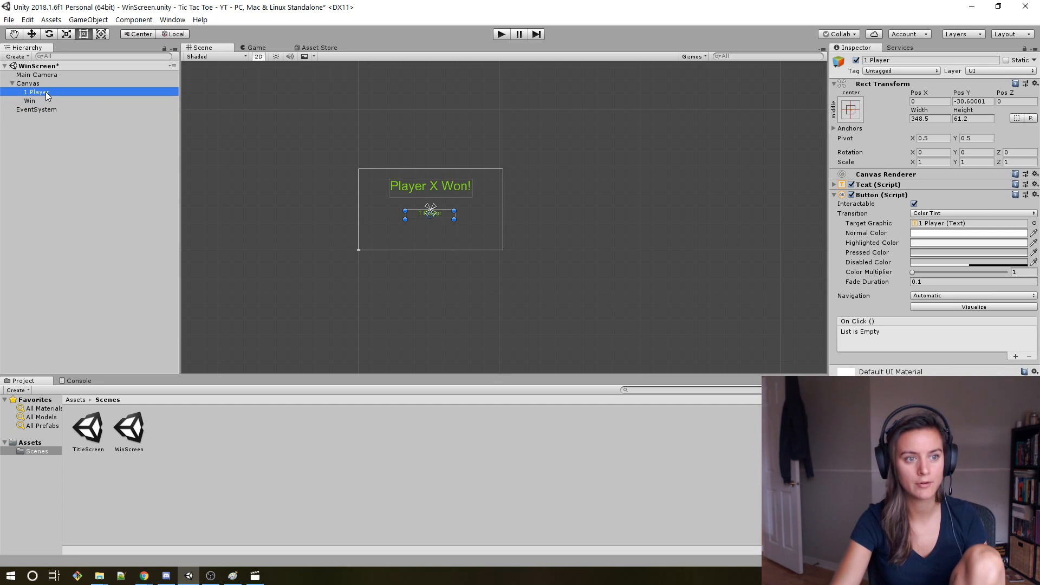
Duplicate the 1 Player object and move the copy straight down below the original, to about Pos Y -137.
key(ctrl+d)
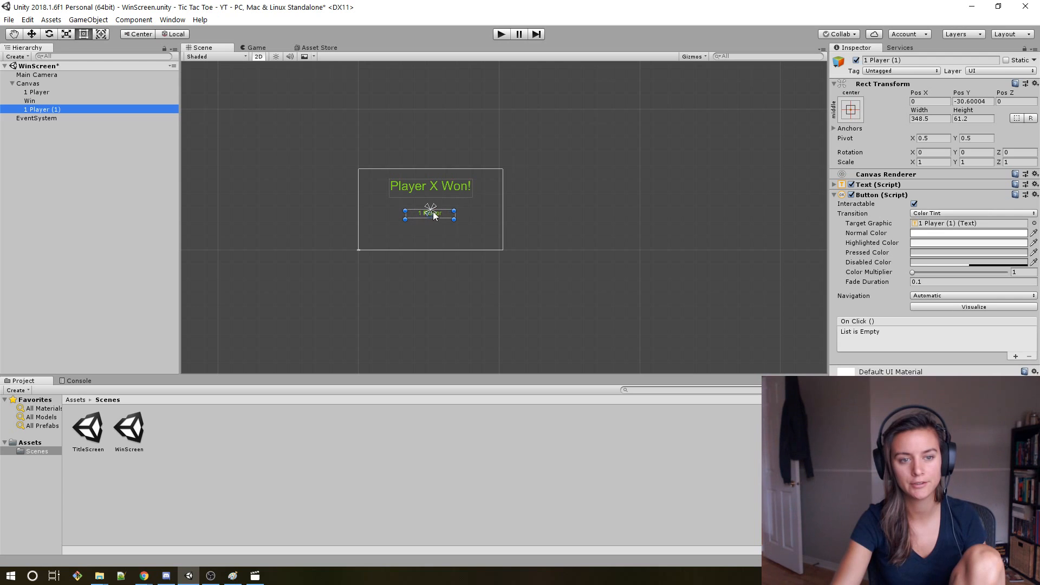
scroll(469, 243, up, 5)
middle_drag(528, 223, 620, 240)
scroll(555, 253, up, 6)
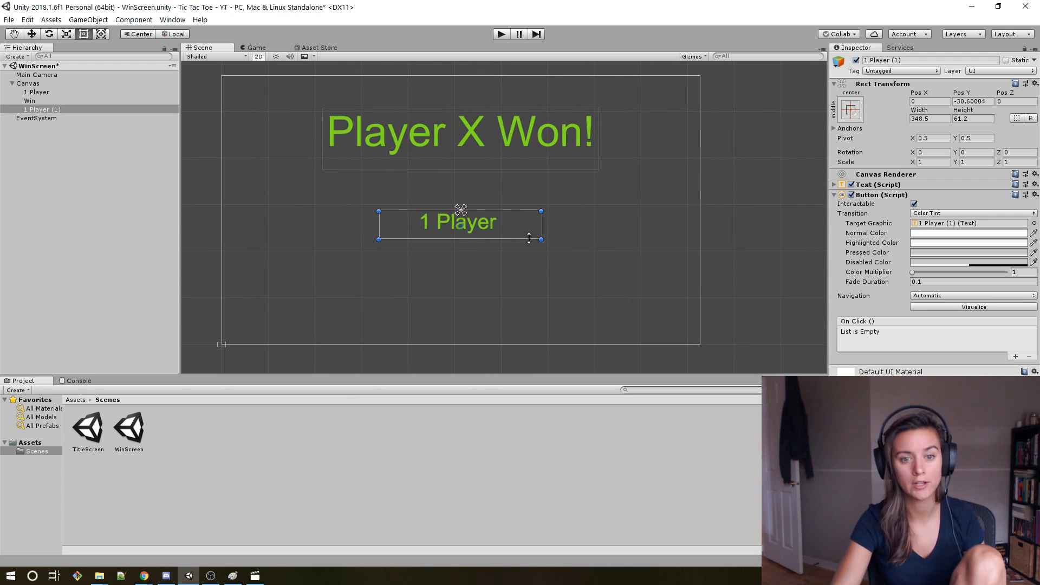
drag(499, 225, 499, 274)
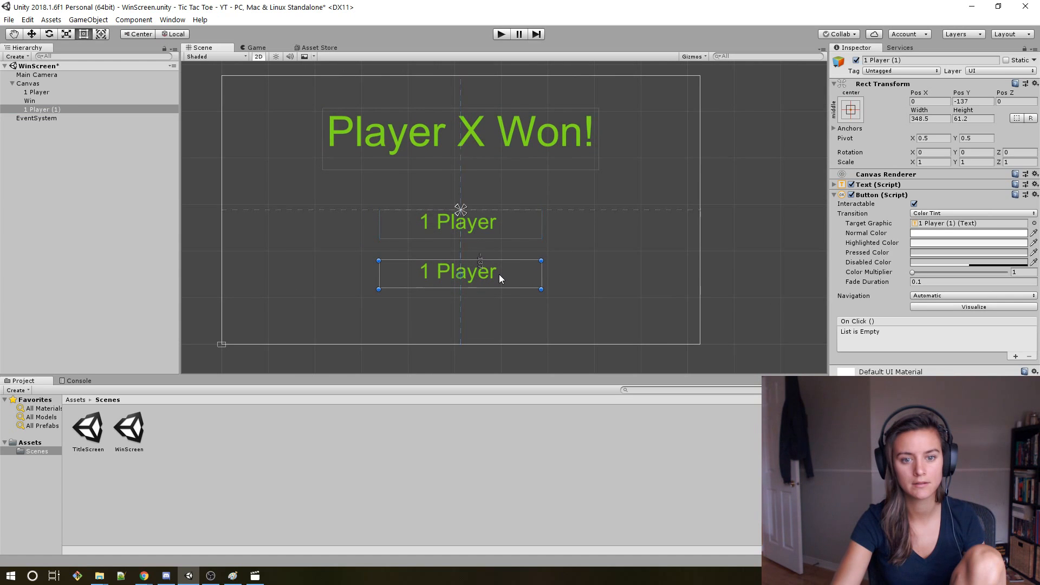
Rename the upper 1 Player object to Retry and set its text to "Retry".
click(504, 222)
click(897, 61)
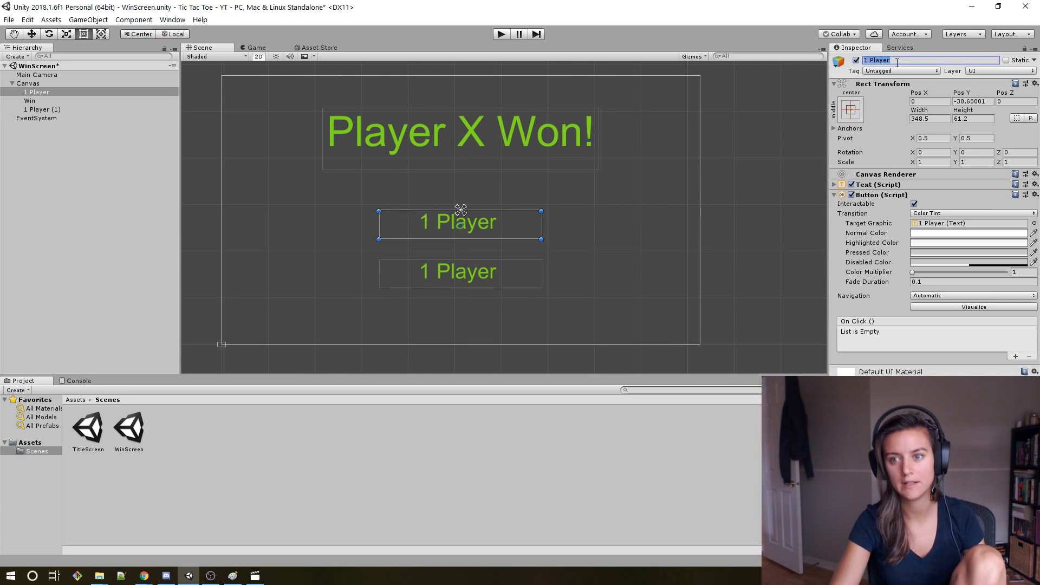
text(Retry)
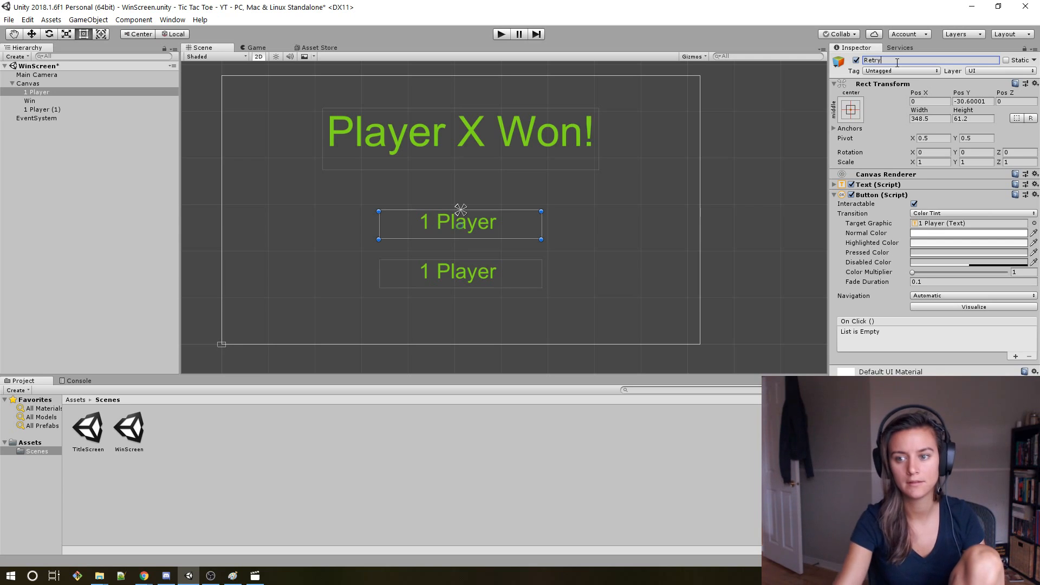
click(834, 197)
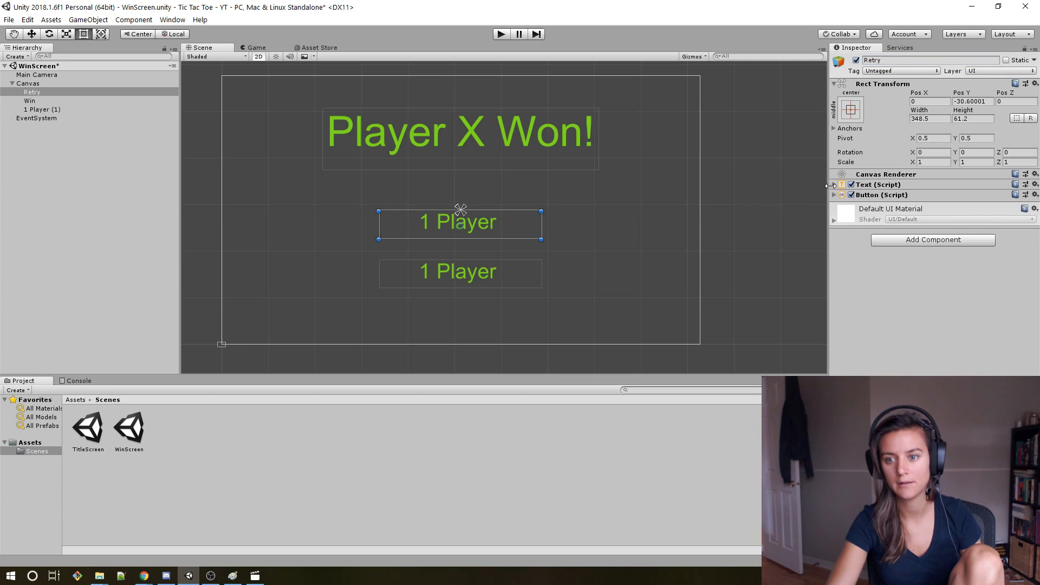
click(835, 185)
click(887, 204)
key(ctrl+a)
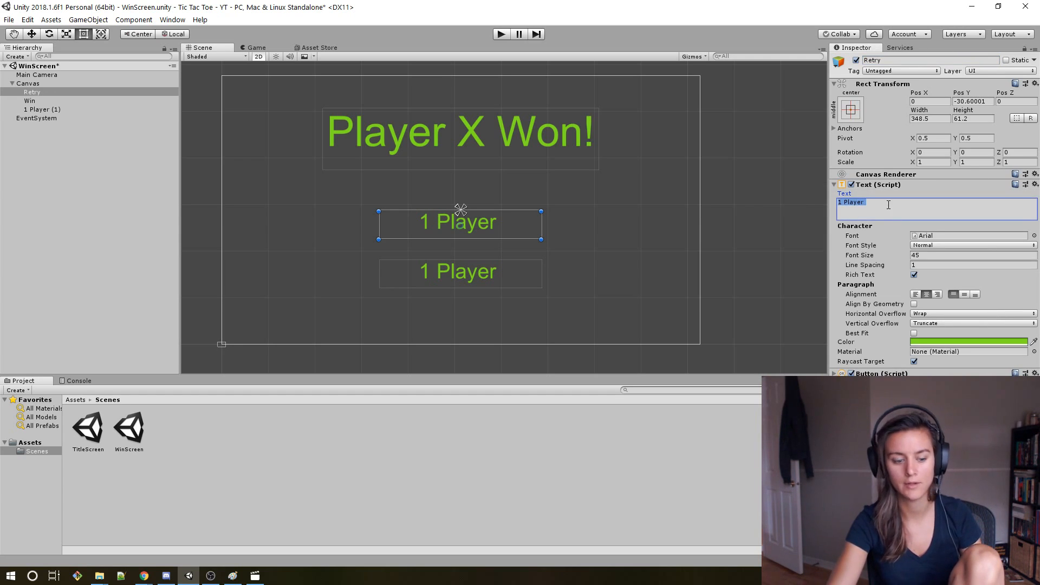
text(Retry)
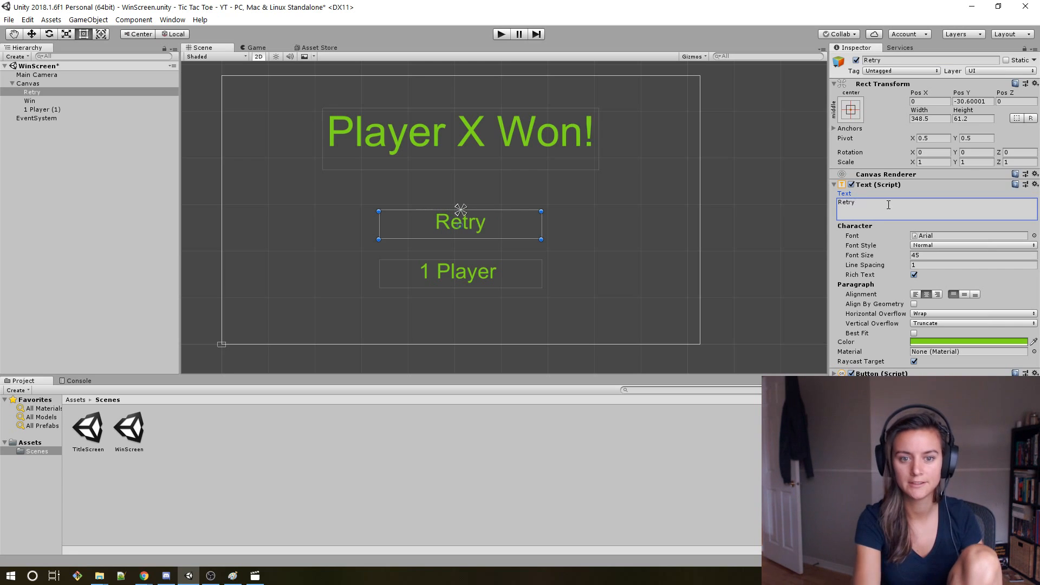
Rename the lower 1 Player copy to Quit, set its text to "Title Screen", and save the WinScreen scene.
click(481, 269)
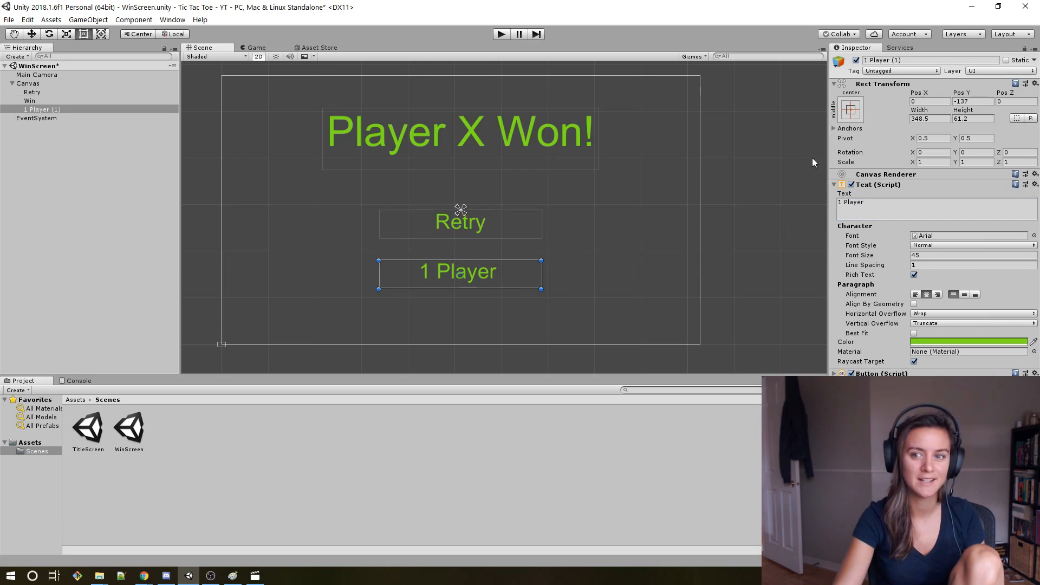
click(931, 58)
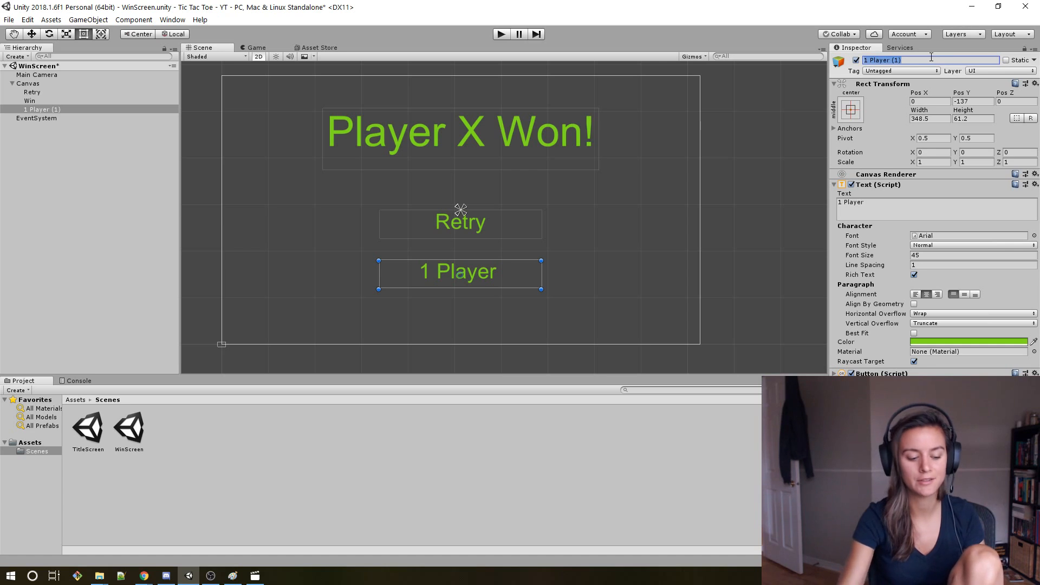
text(Quit)
key(BackSpace)
key(BackSpace)
key(BackSpace)
text(ui)
click(890, 197)
text(Title Screen)
key(Return)
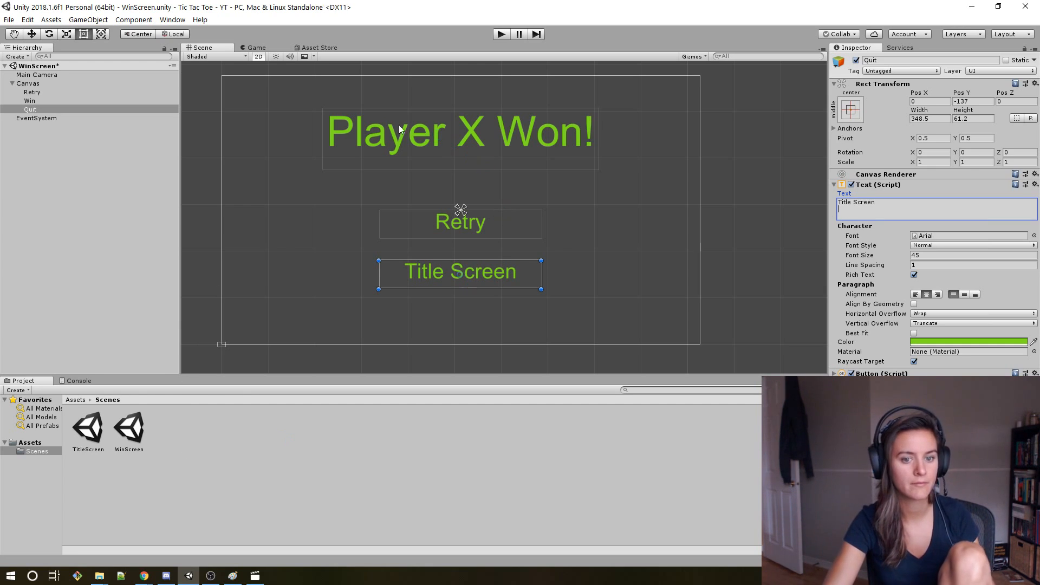
key(ctrl+s)
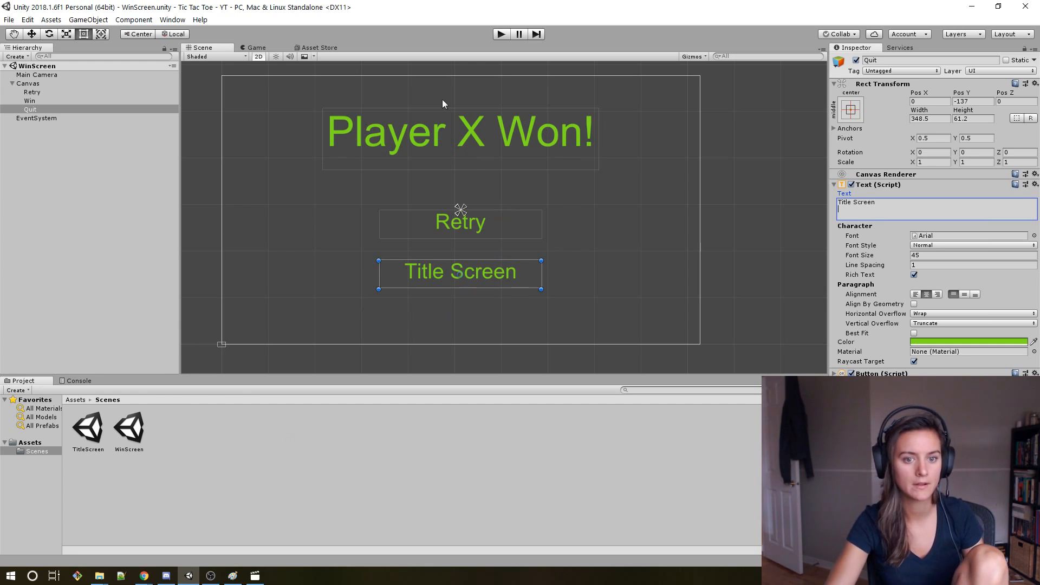
Create a new scene named Game in the Scenes folder.
click(12, 84)
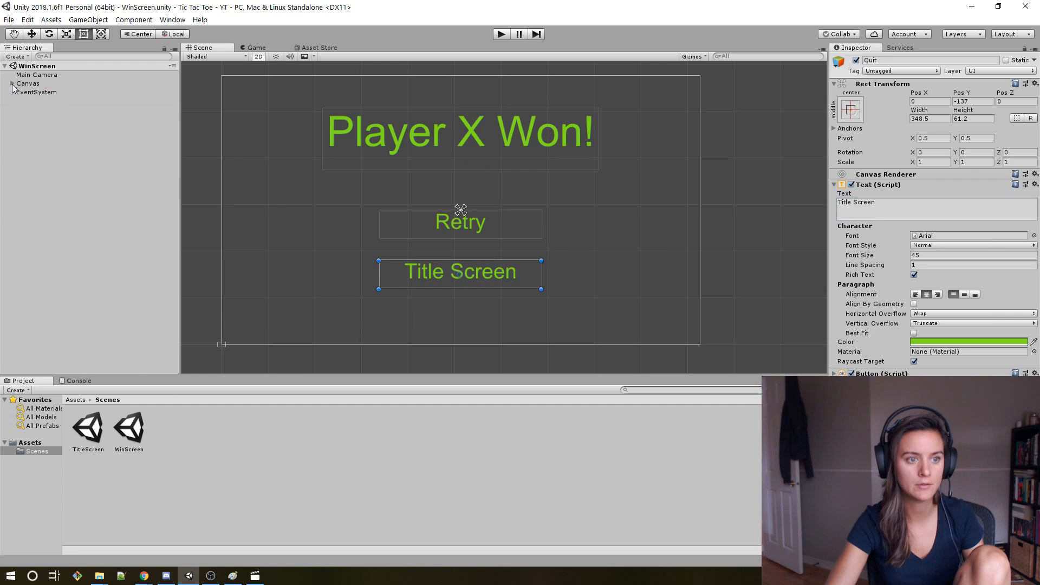
right_click(41, 452)
mouse_move(150, 227)
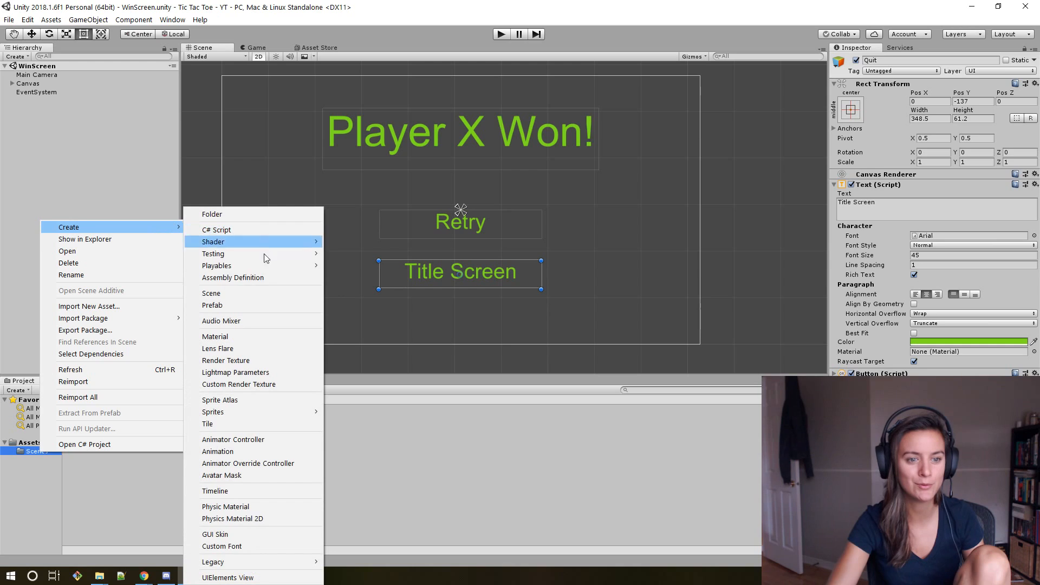
click(246, 291)
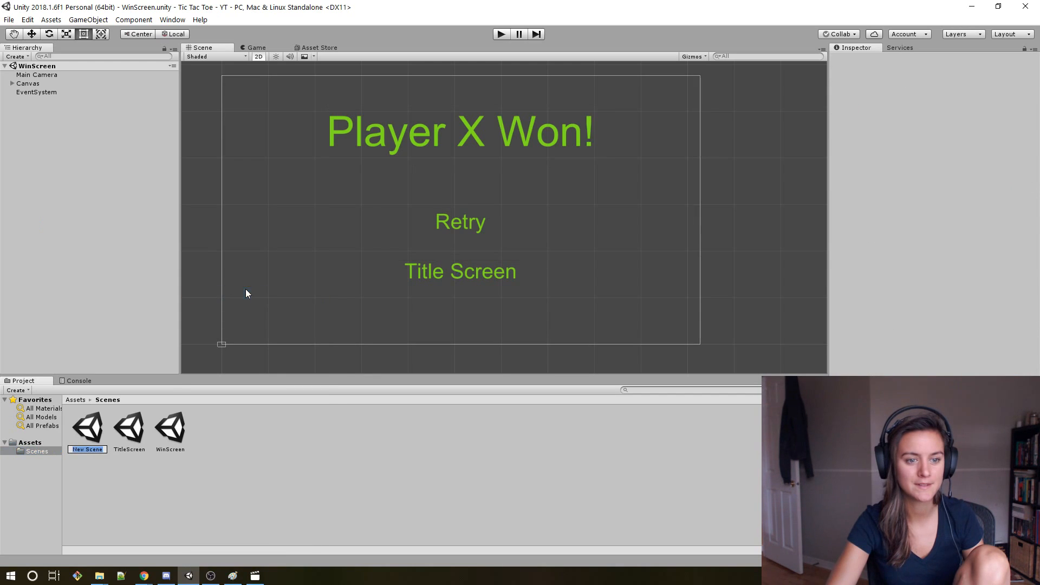
text(Game)
key(Return)
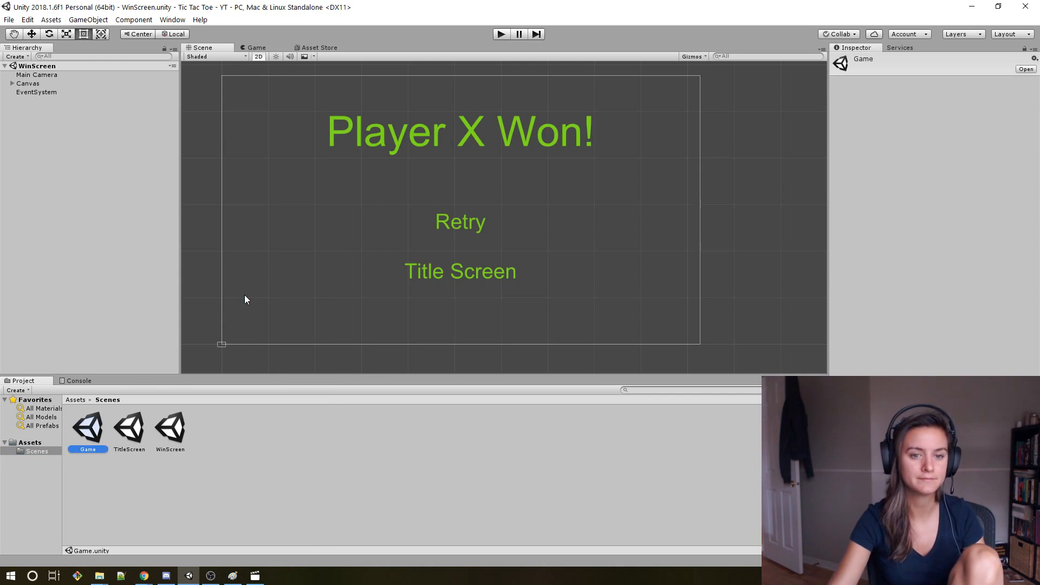
Open the Game scene, set the Main Camera's background colour to black (000000), and save the scene.
double_click(91, 434)
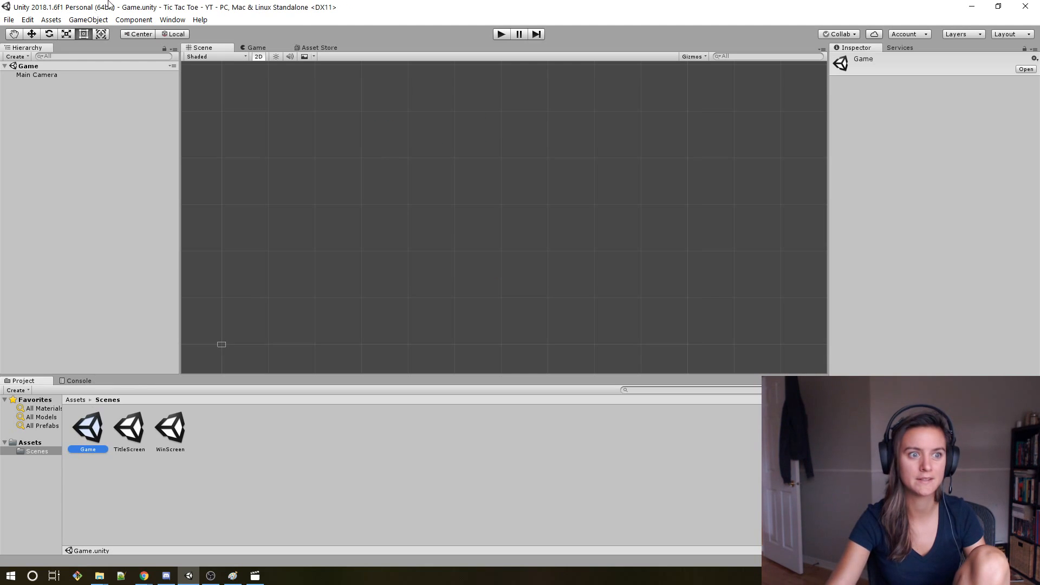
click(38, 75)
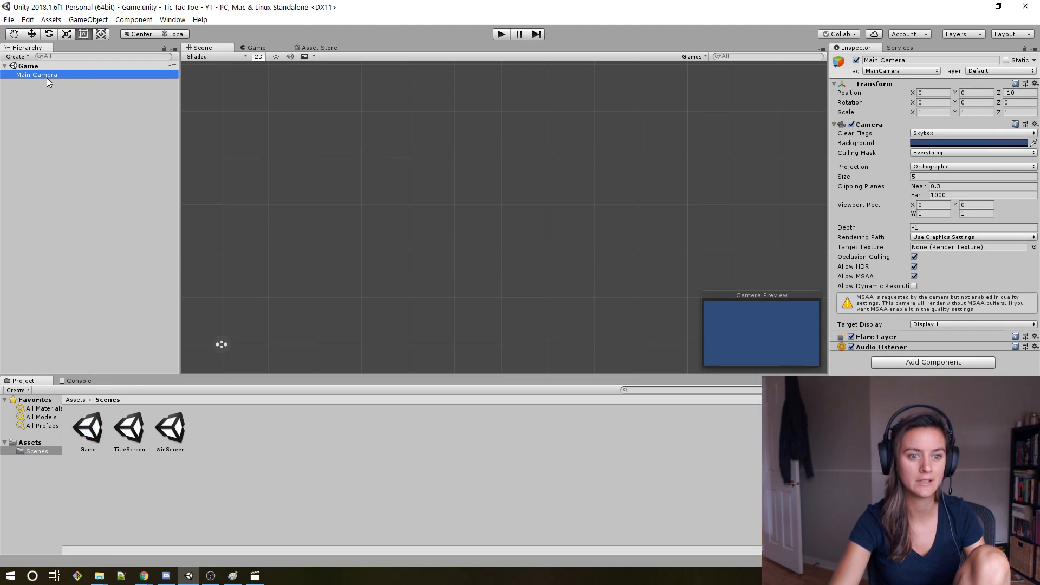
click(974, 144)
drag(157, 171, 197, 188)
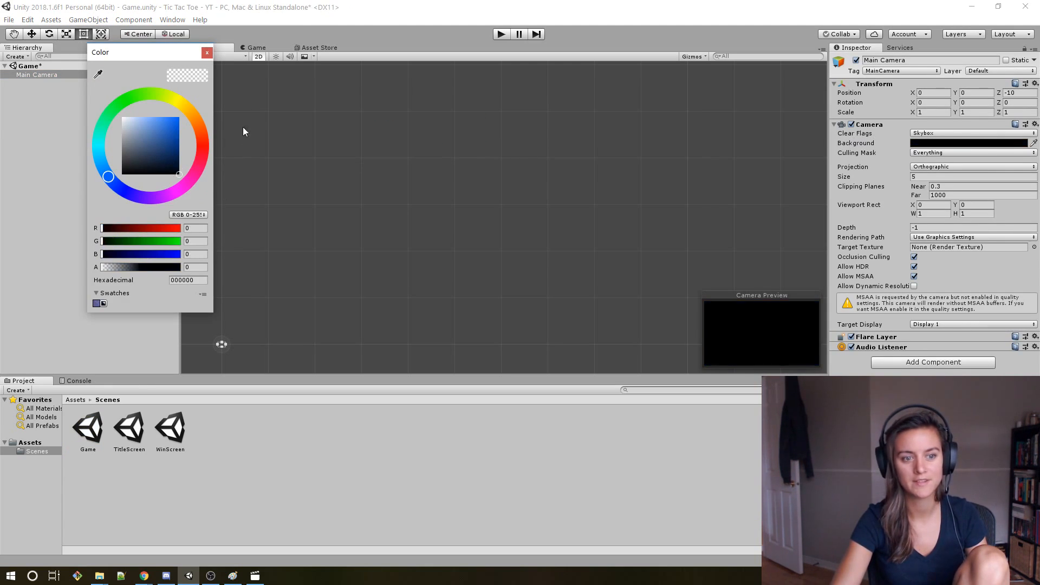
click(207, 53)
key(ctrl+s)
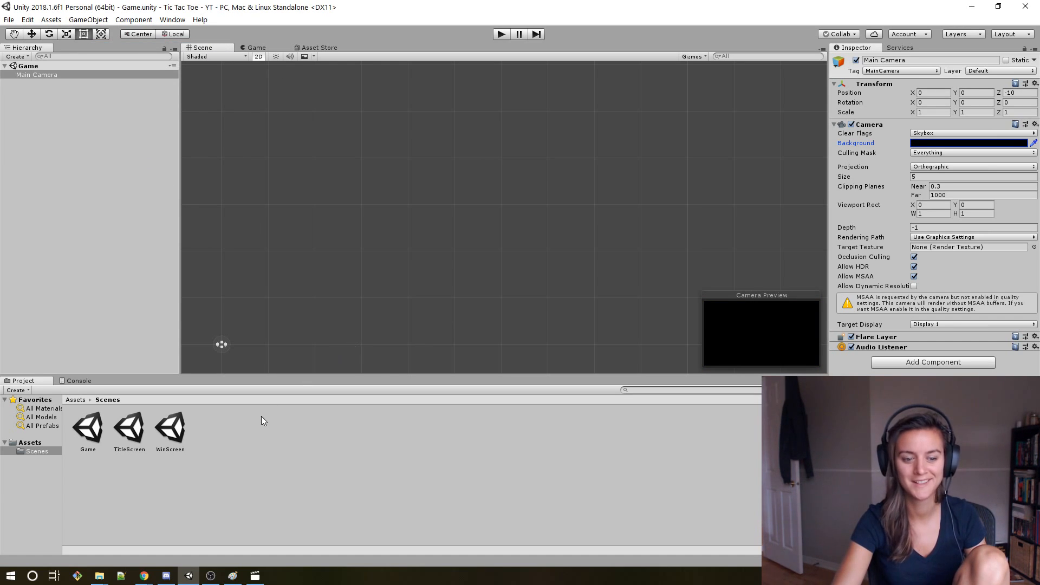
Examine the hand-drawn grid in Paint, and the empty tic tac toe board image and usage-rights filter options in Chrome's Google Images results.
click(233, 575)
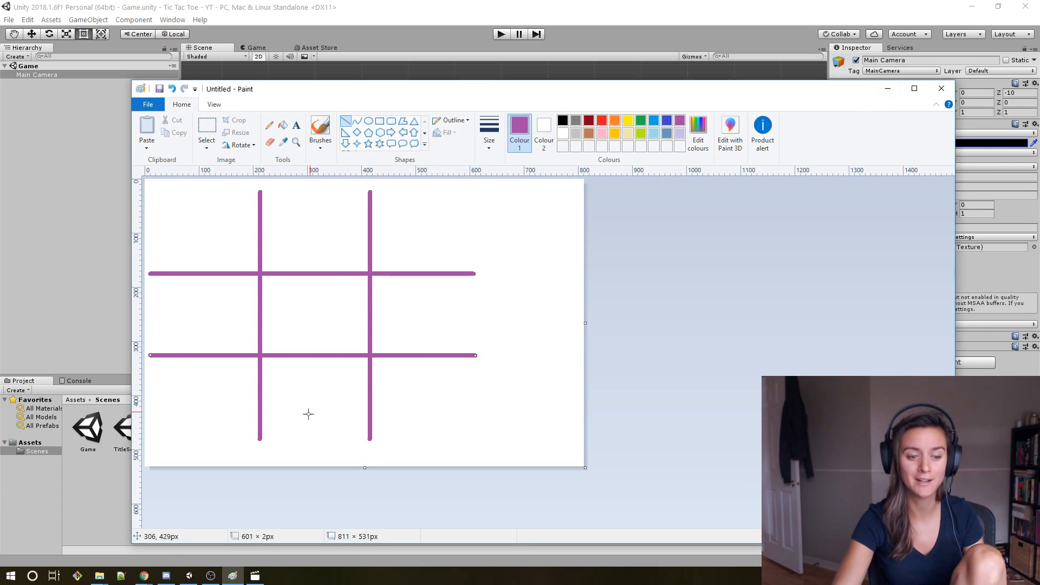
mouse_move(143, 578)
click(325, 520)
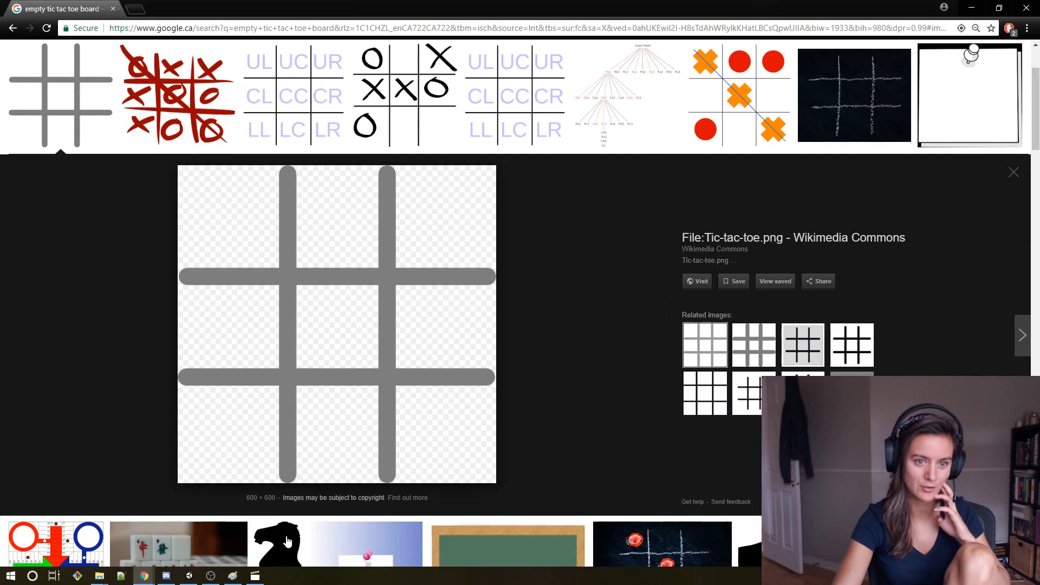
scroll(162, 141, up, 2)
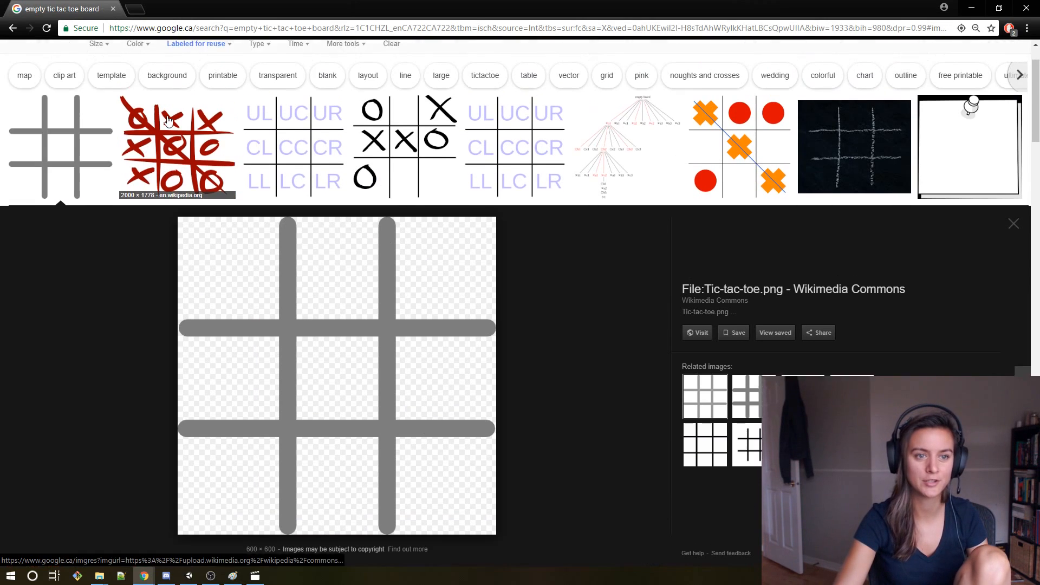
click(402, 94)
click(406, 94)
click(231, 114)
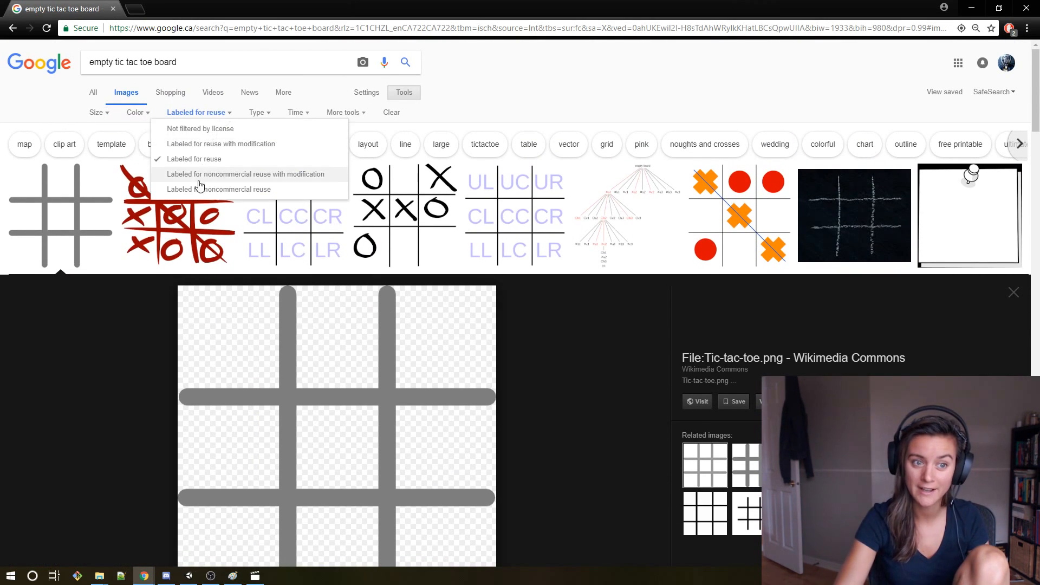
click(592, 88)
scroll(615, 326, down, 1)
scroll(615, 327, down, 2)
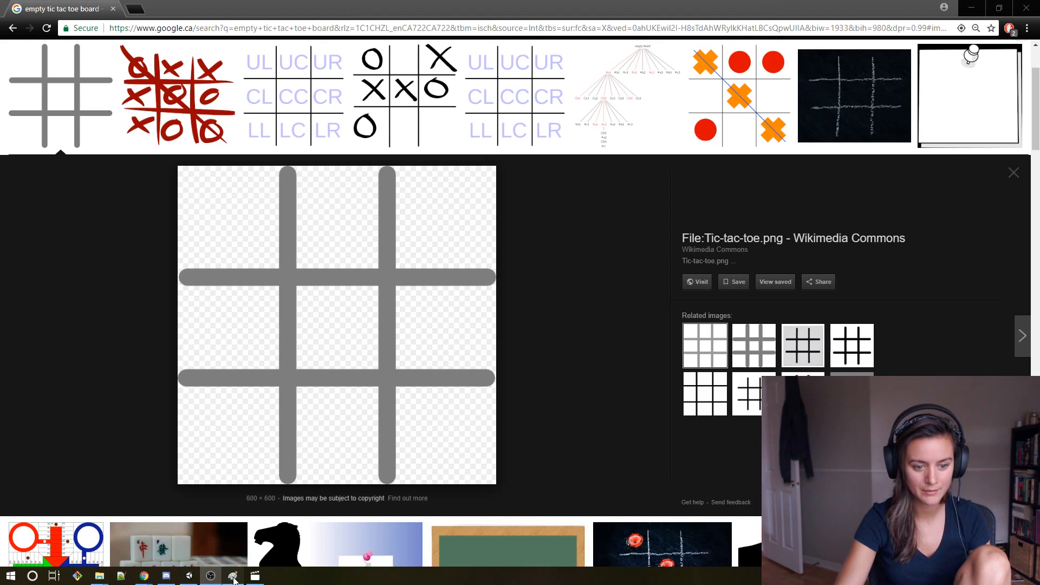
click(233, 576)
Switch back to Unity and create a subfolder named Assets in the project's root Assets folder.
click(189, 576)
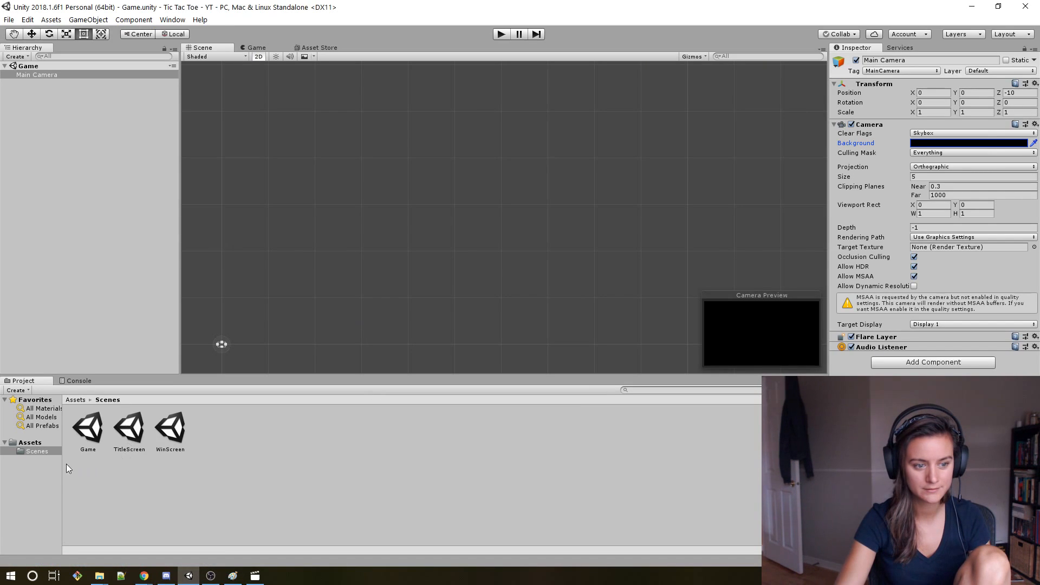
right_click(29, 442)
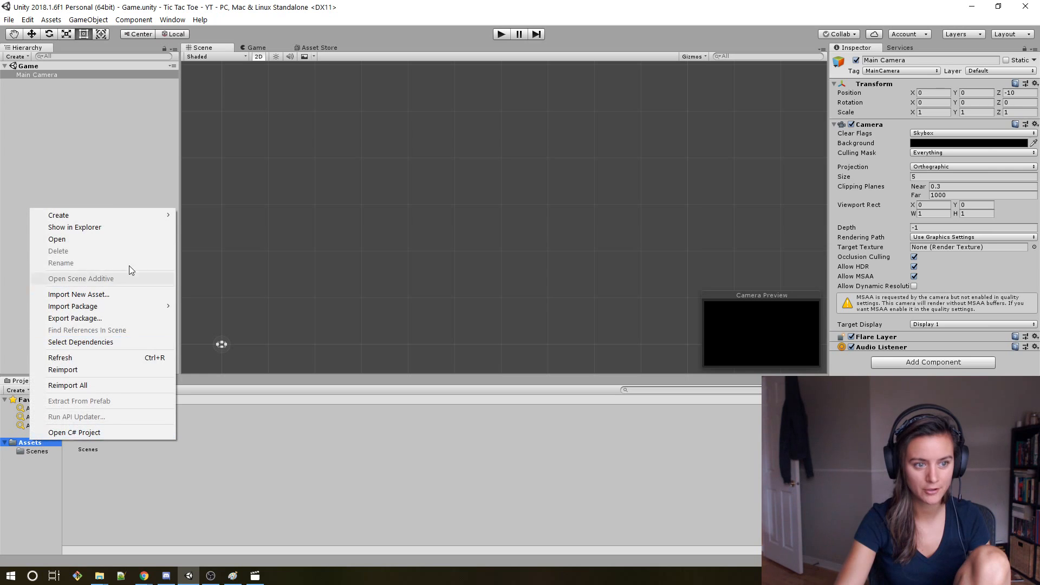
mouse_move(152, 215)
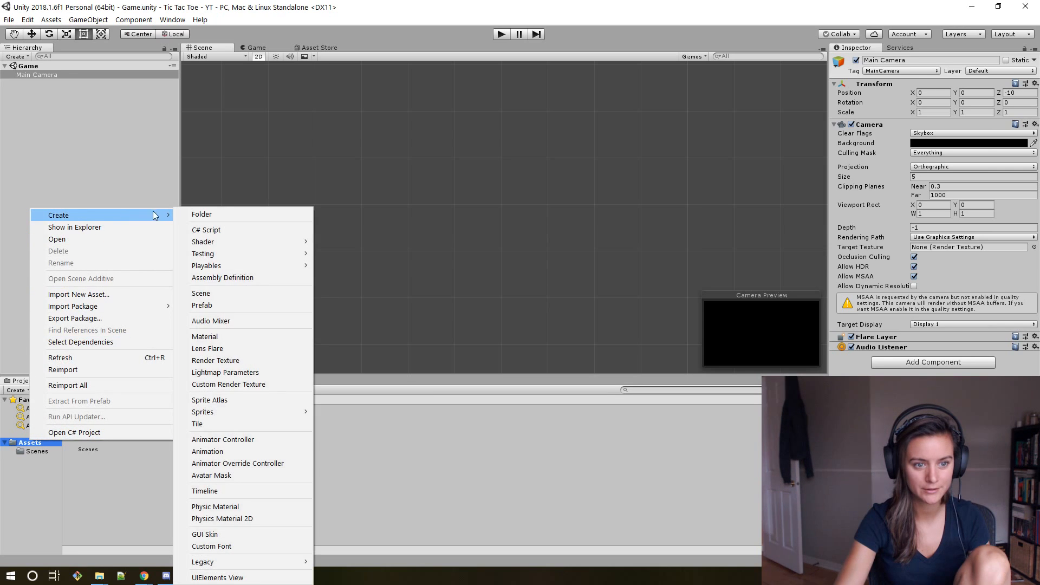
click(214, 215)
text(Assets)
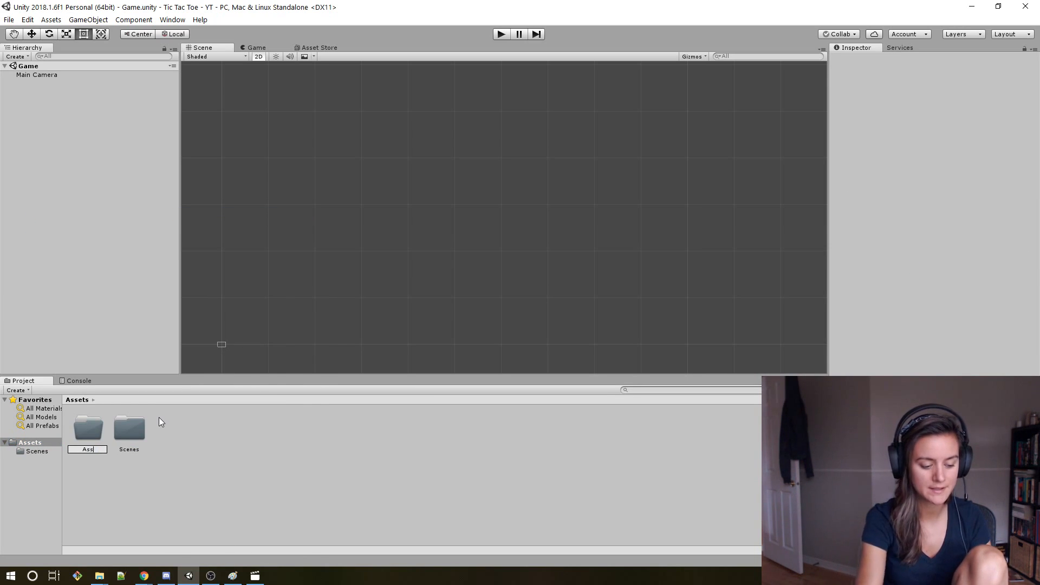
key(Return)
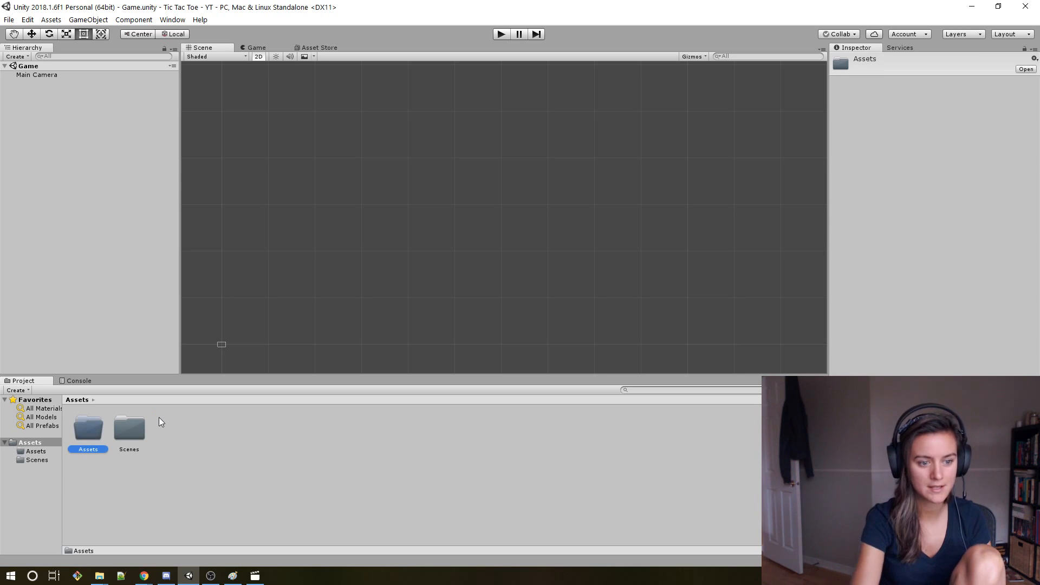
Import the Tic-tac-toe image from the desktop's images folder into the new Assets subfolder.
right_click(93, 431)
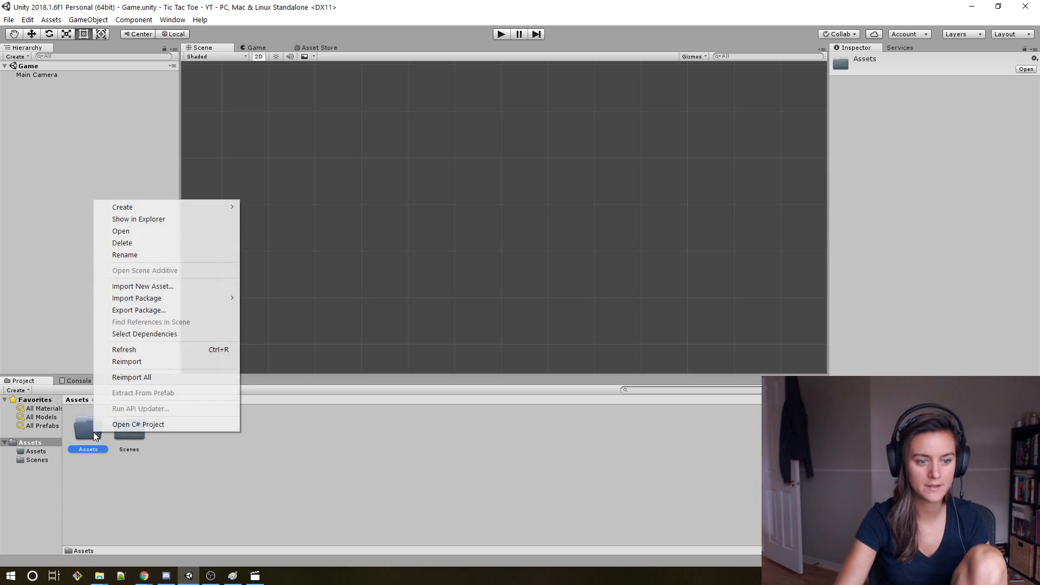
click(193, 287)
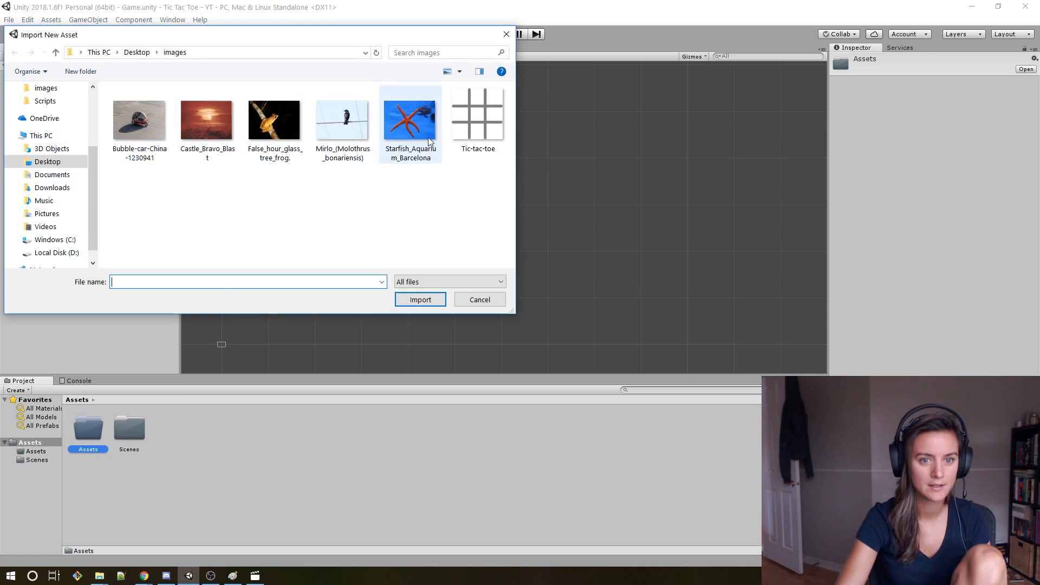
click(469, 143)
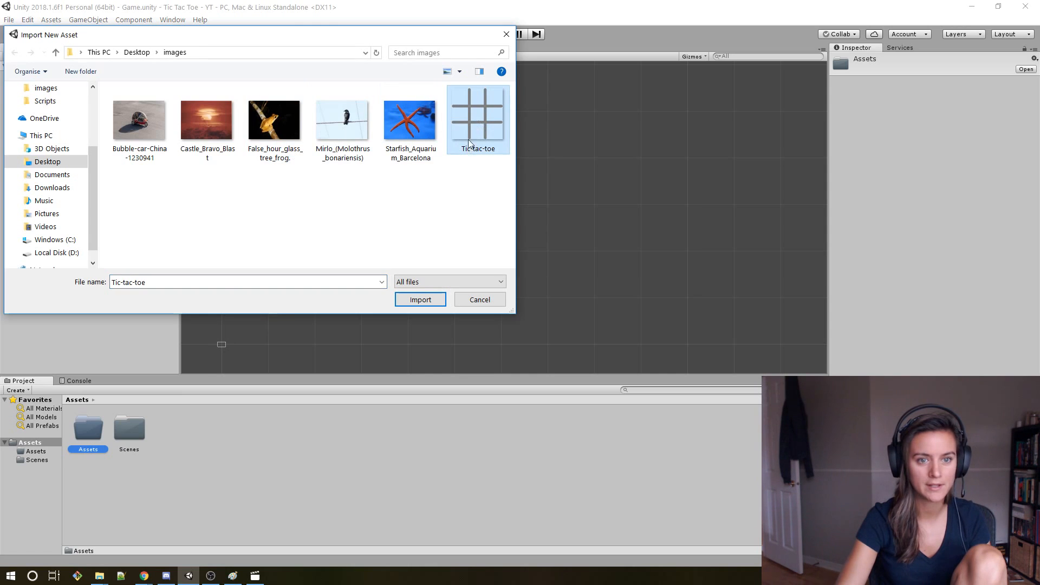
click(425, 299)
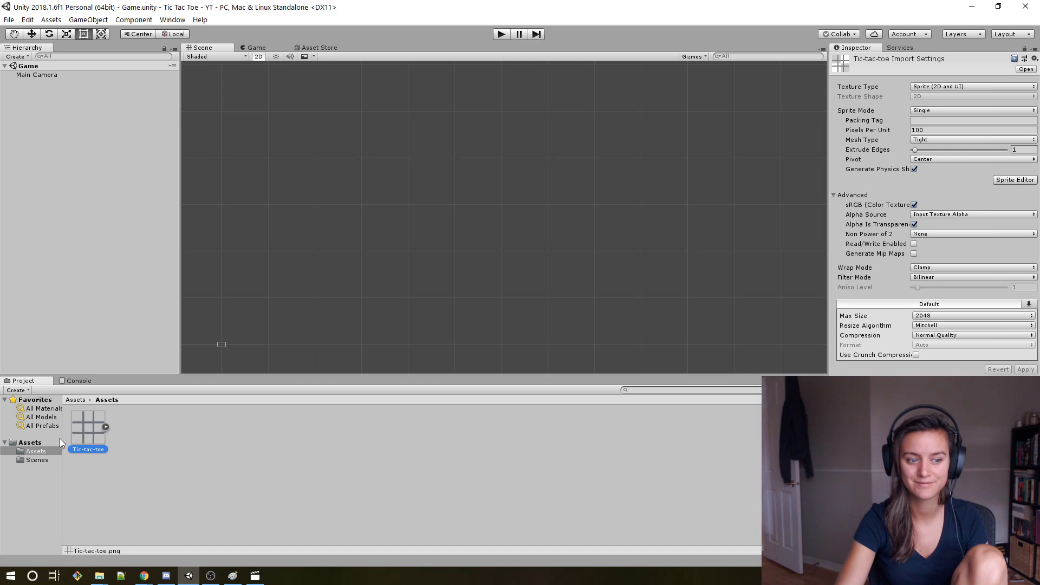
Add the Tic-tac-toe image as a sprite to the Game scene and preview it in the Game view.
click(33, 68)
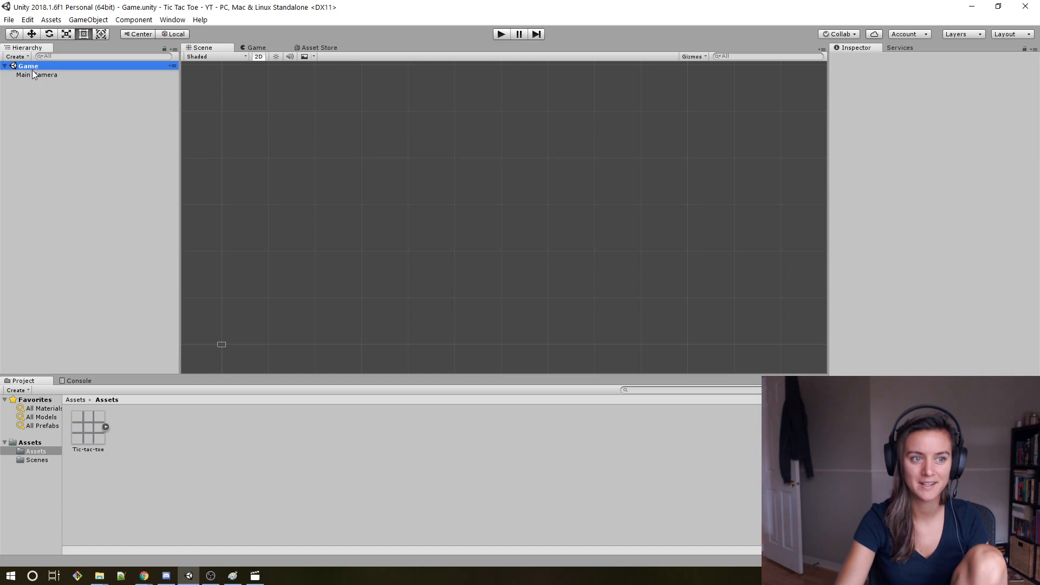
double_click(34, 74)
scroll(379, 186, down, 3)
scroll(377, 194, down, 2)
click(27, 67)
drag(88, 428, 26, 69)
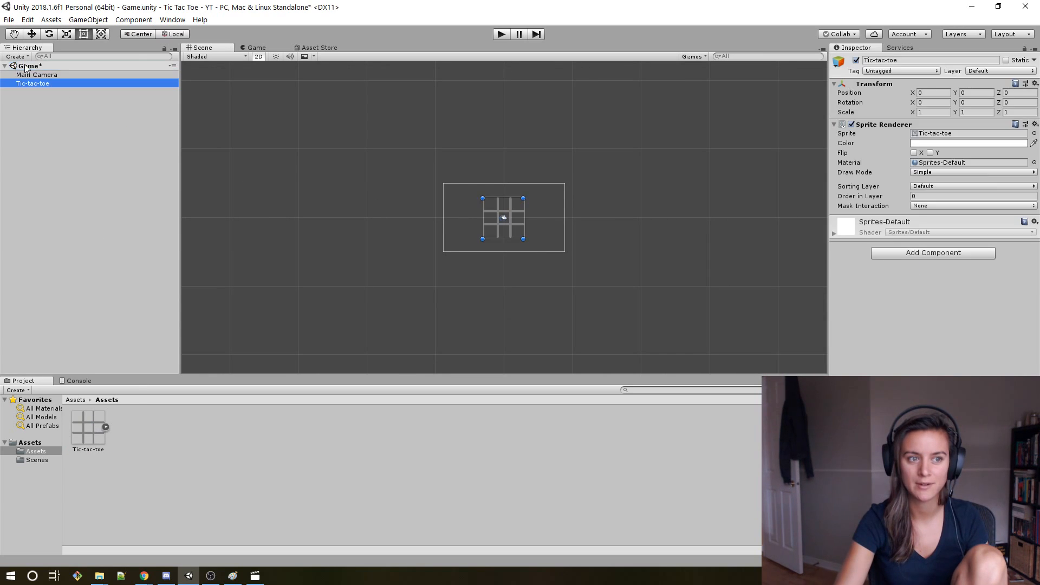
click(258, 49)
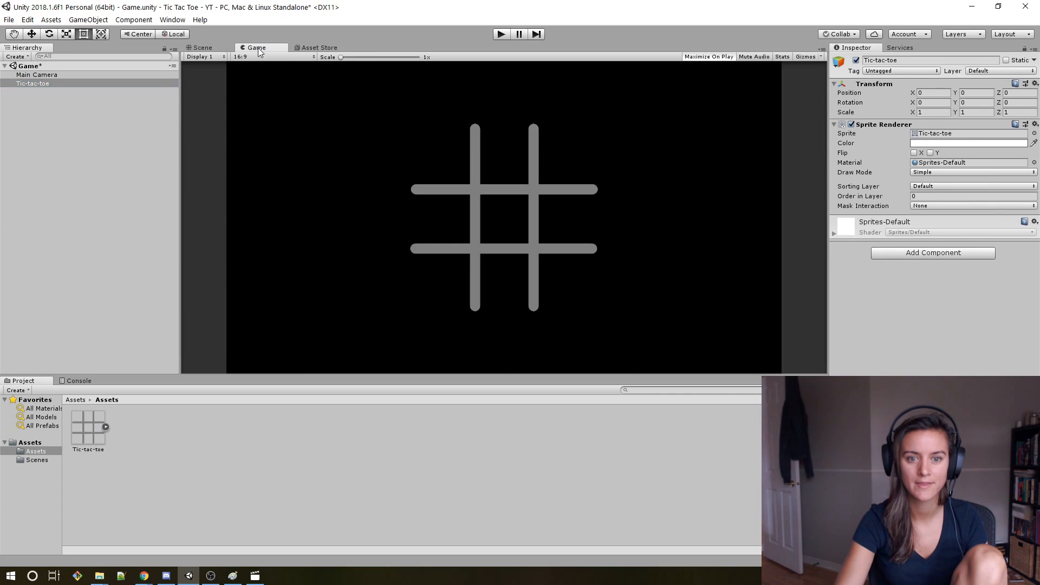
Try enlarging the Tic-tac-toe sprite freehand to a scale of about 1.62 by 1.40, preview it, and undo both resizes.
click(213, 51)
drag(523, 198, 539, 190)
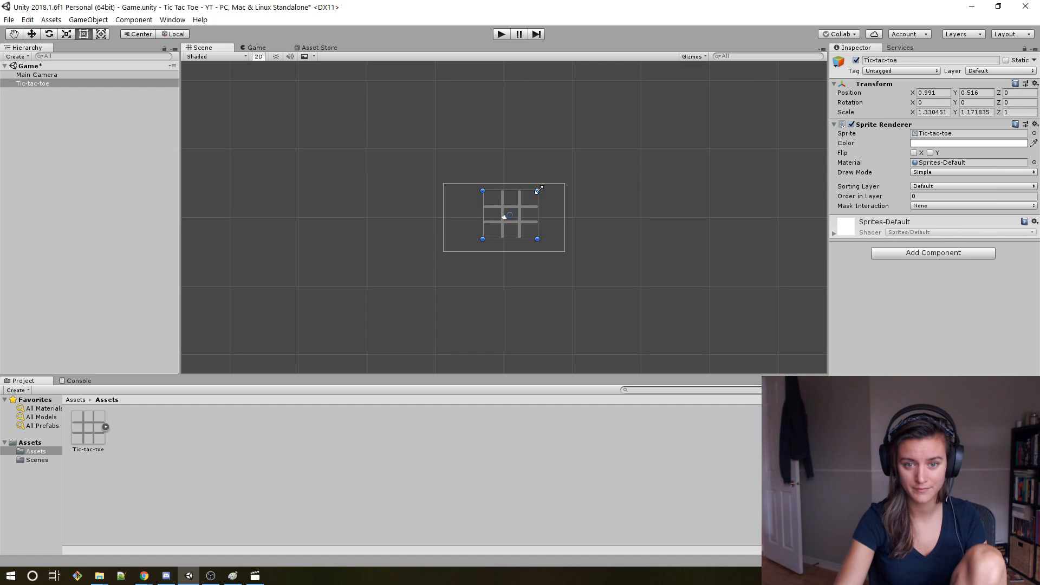
drag(482, 239, 469, 248)
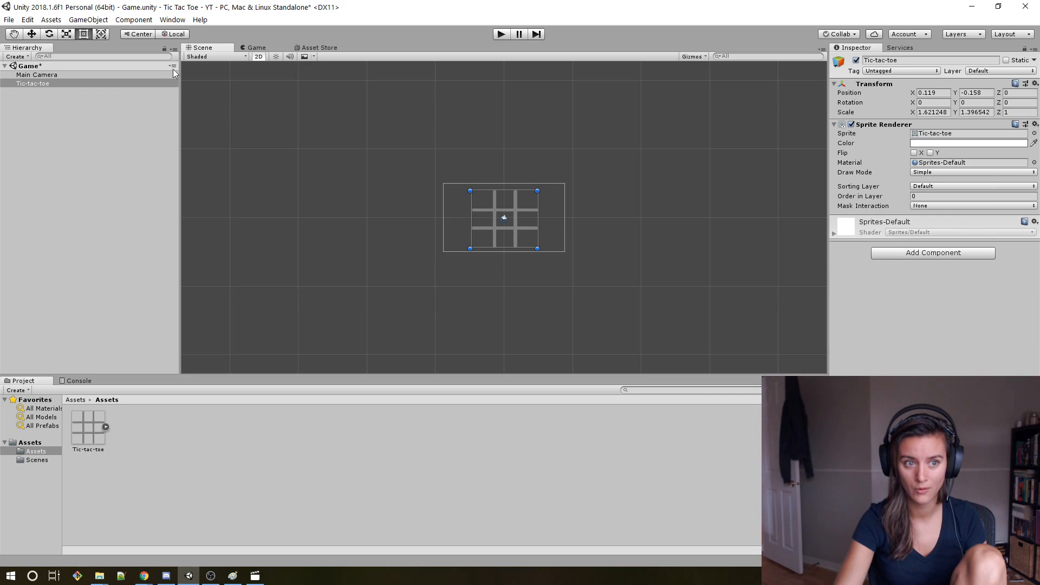
click(256, 48)
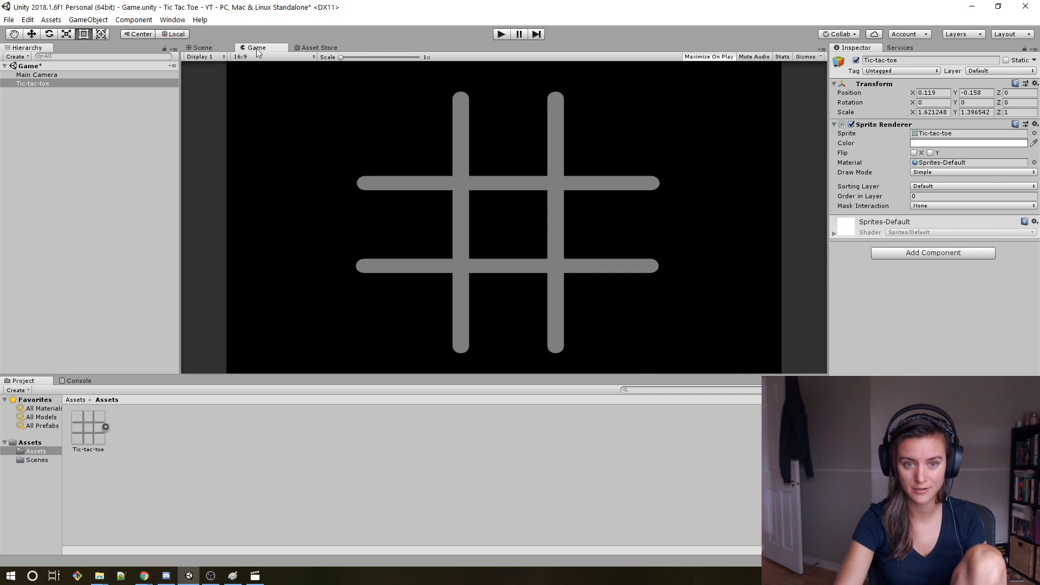
click(203, 47)
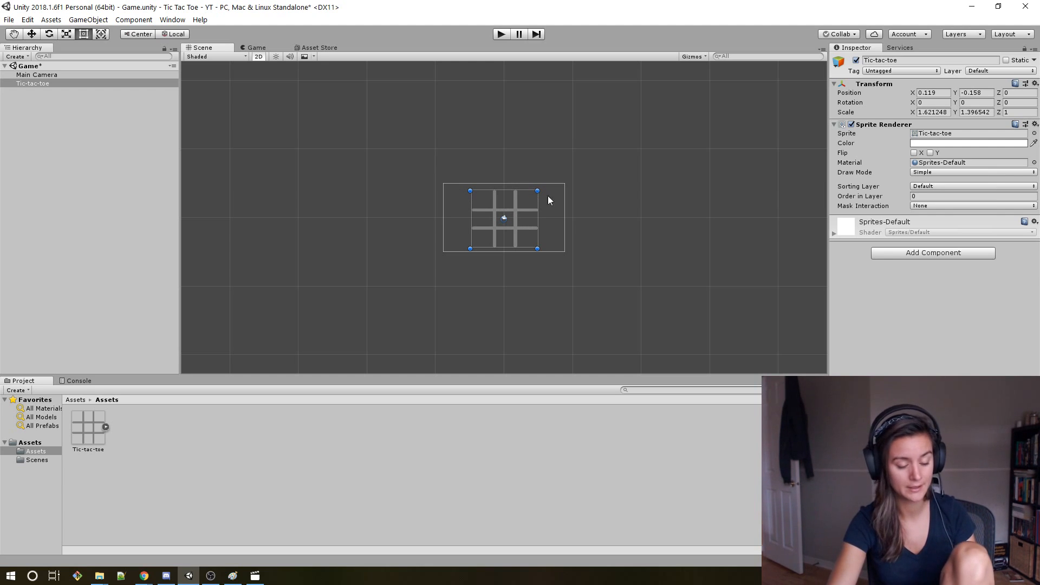
key(ctrl+z)
key(ctrl+z)
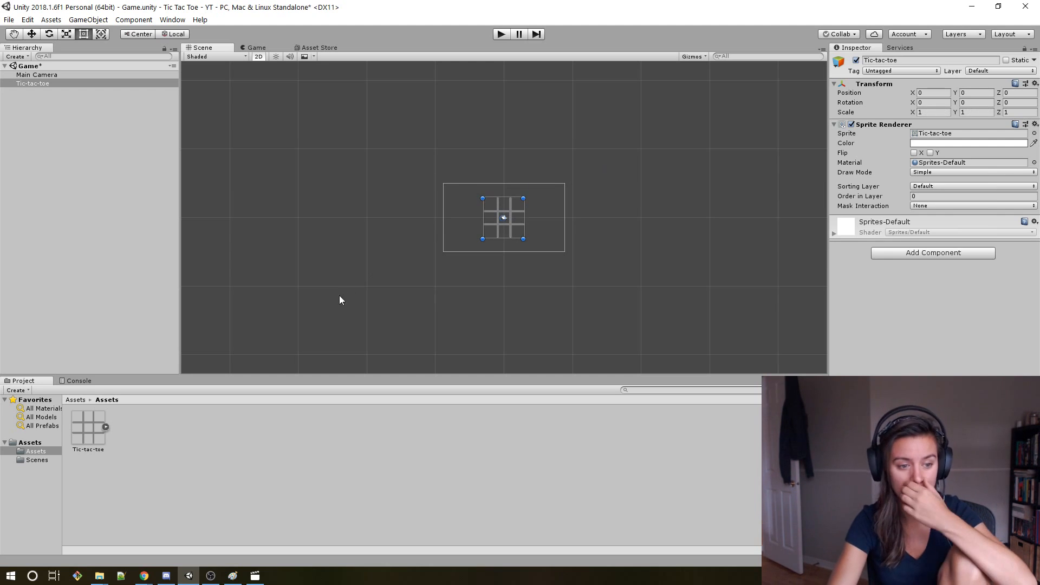
Examine the import settings of the Tic-tac-toe image and the sprite nested under it in the Assets subfolder.
click(89, 431)
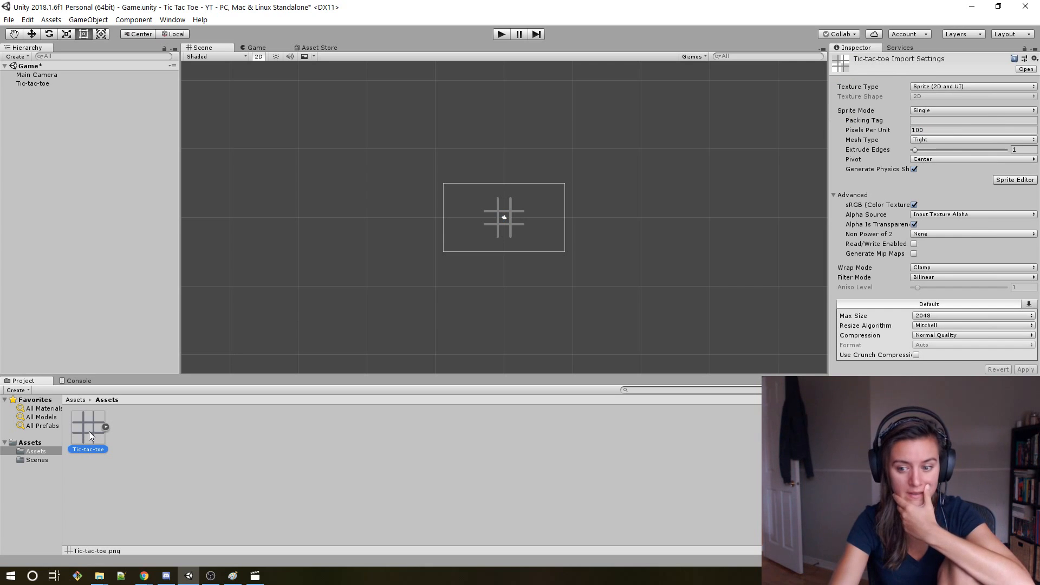
right_click(89, 431)
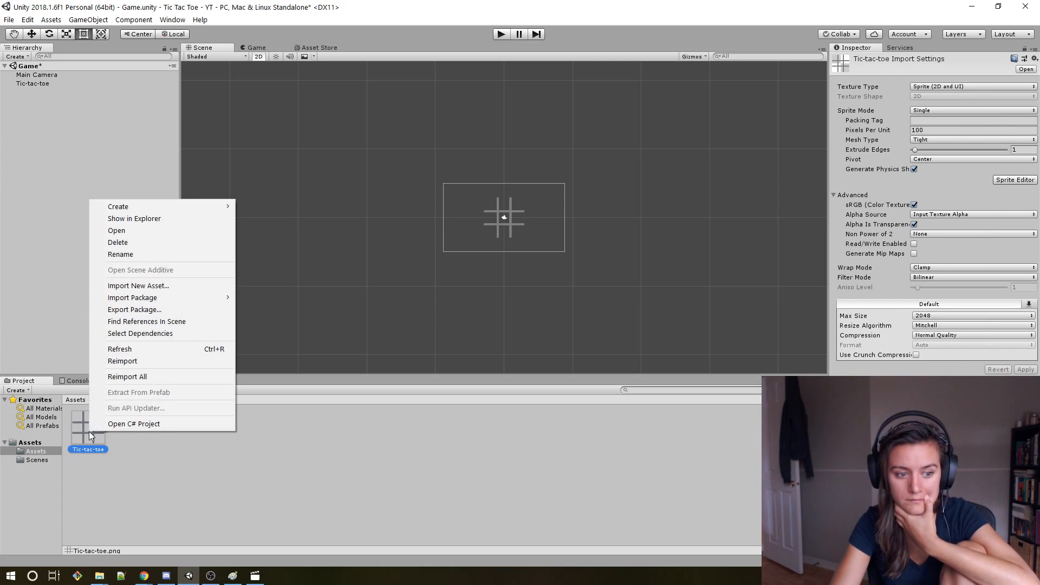
click(284, 463)
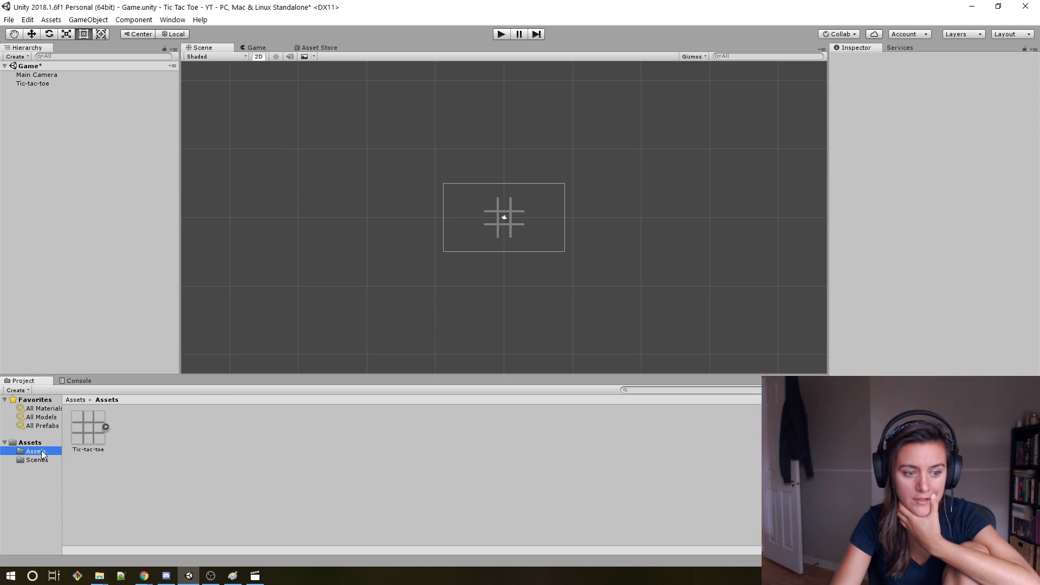
click(79, 428)
click(105, 426)
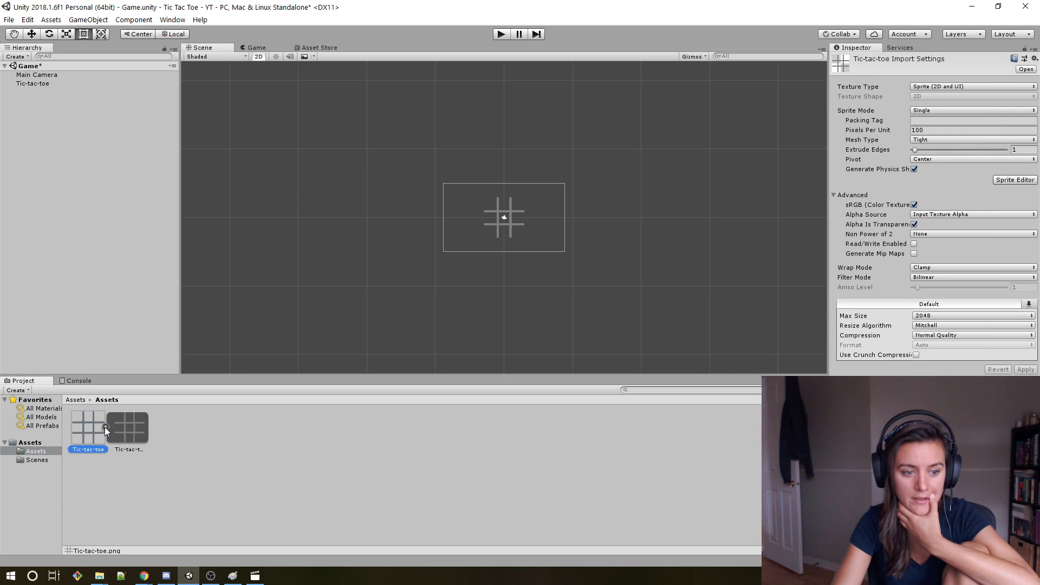
click(129, 426)
click(86, 431)
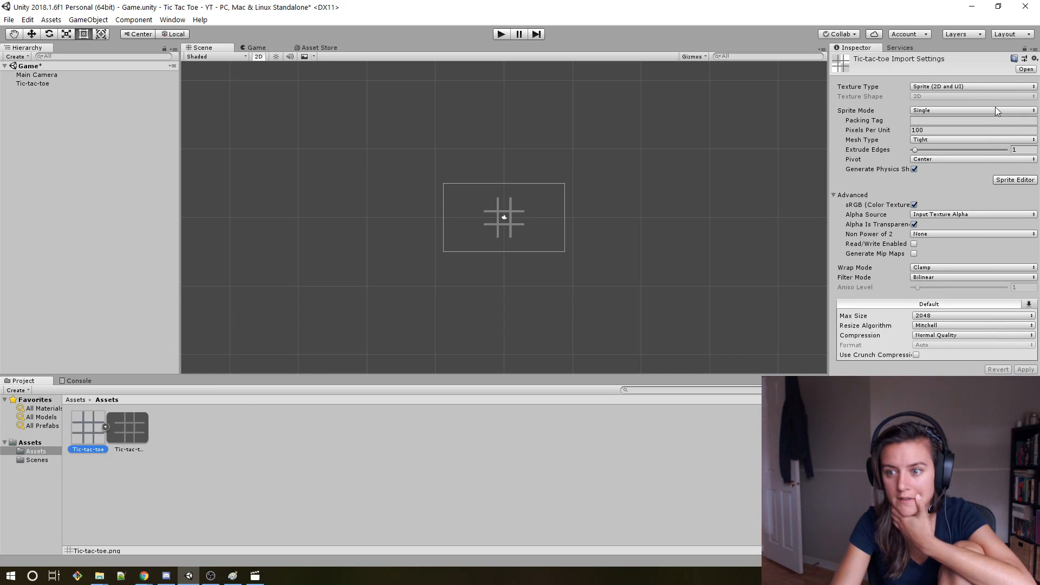
Try to extend the Tic-tac-toe image's edge in the Sprite Editor, inspect it, and close the editor reverting the unapplied settings.
click(1022, 180)
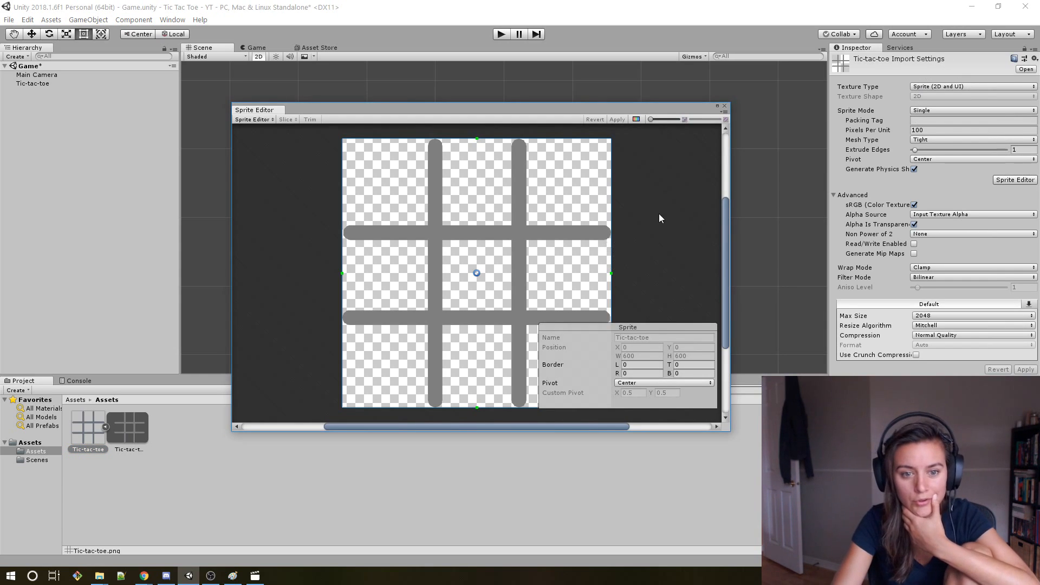
drag(611, 273, 640, 272)
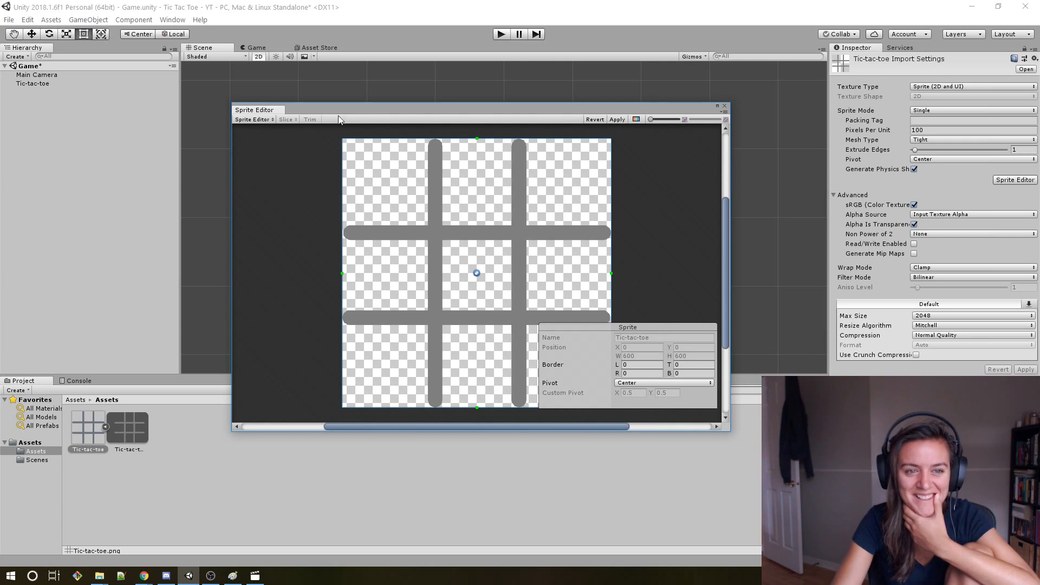
click(273, 119)
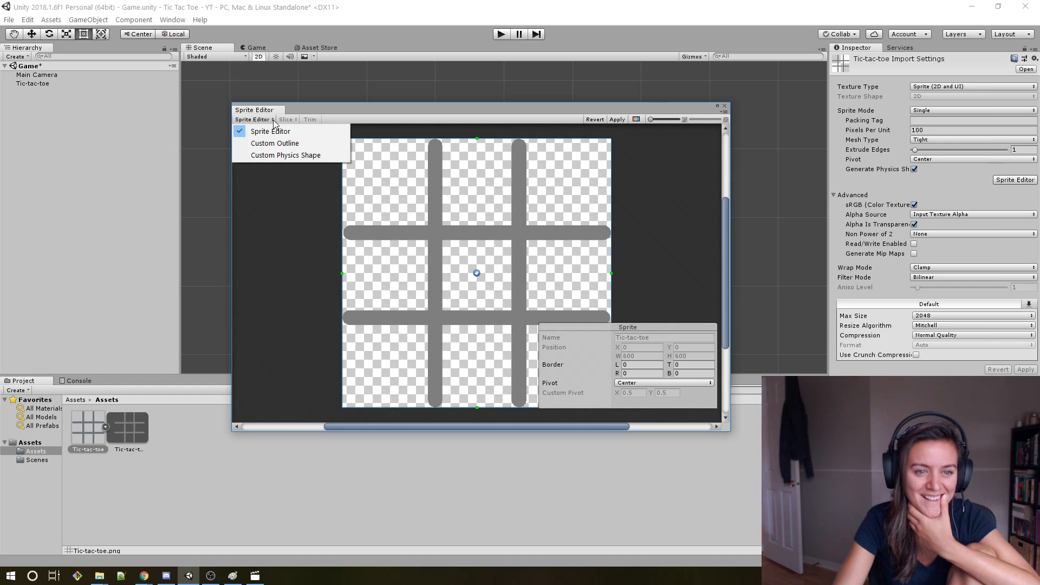
click(671, 216)
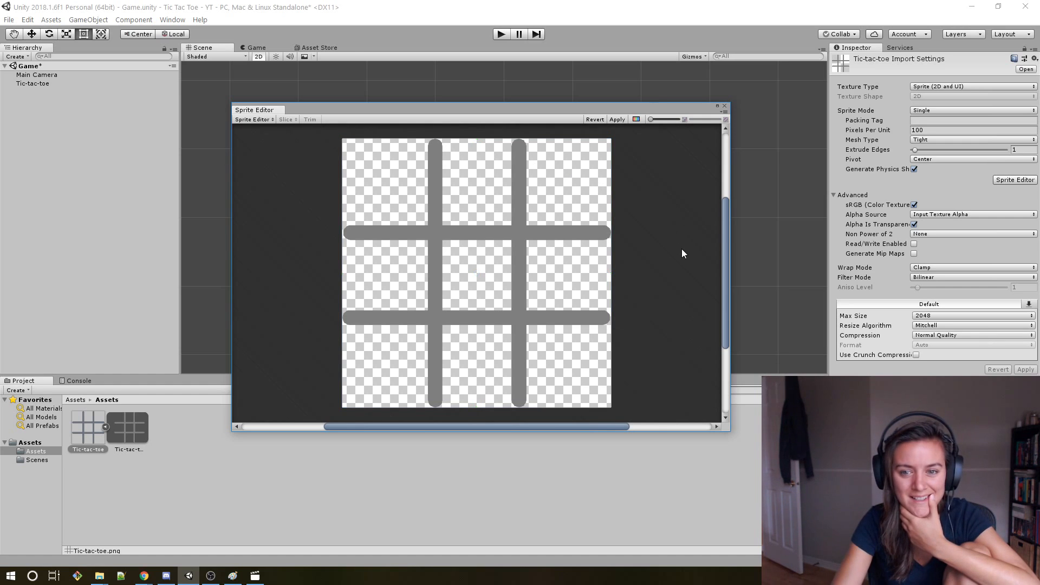
scroll(682, 252, up, 2)
scroll(682, 253, down, 3)
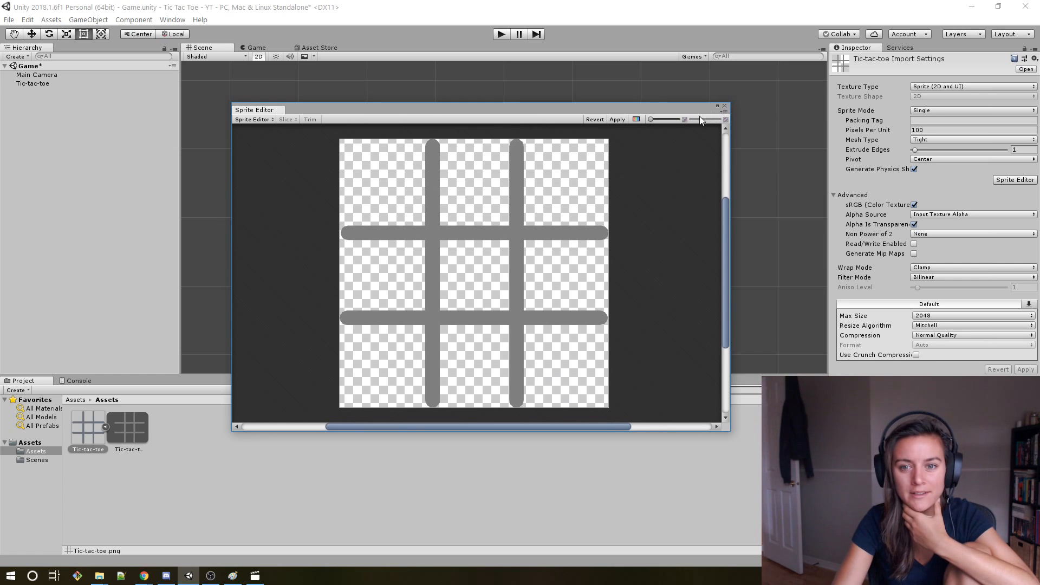
drag(663, 118, 658, 119)
scroll(683, 266, down, 4)
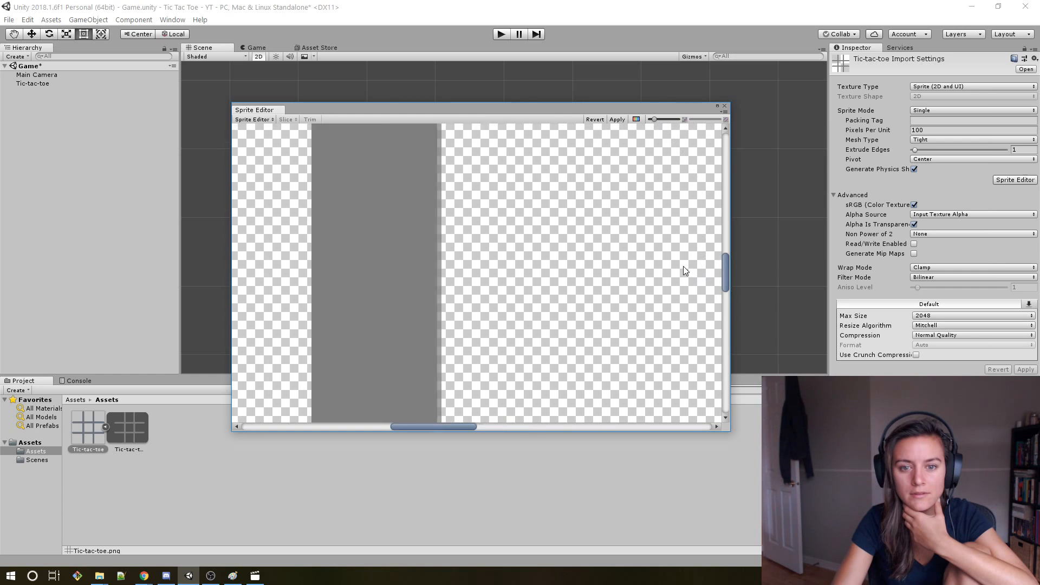
scroll(678, 269, down, 3)
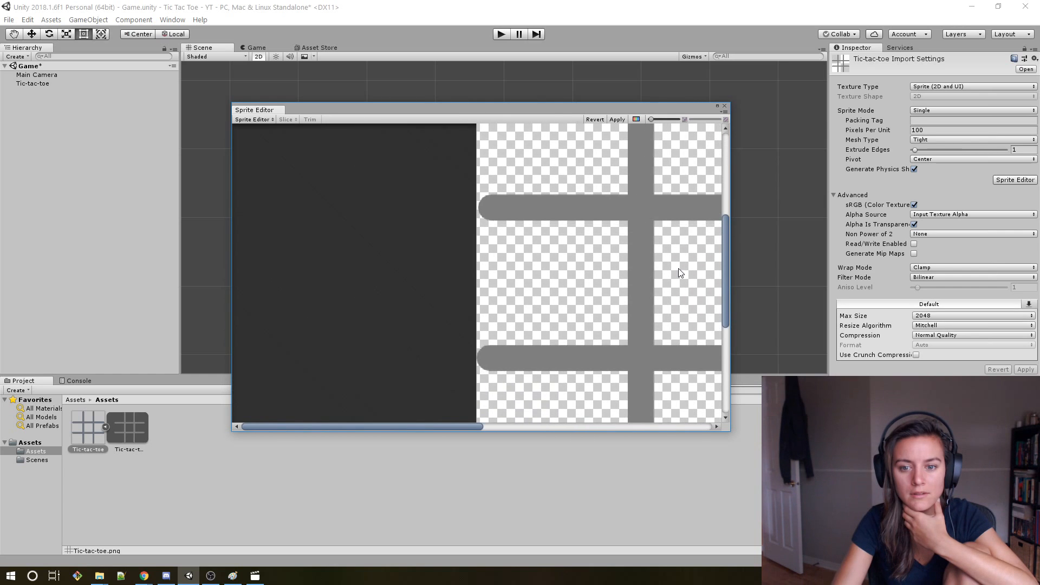
click(724, 106)
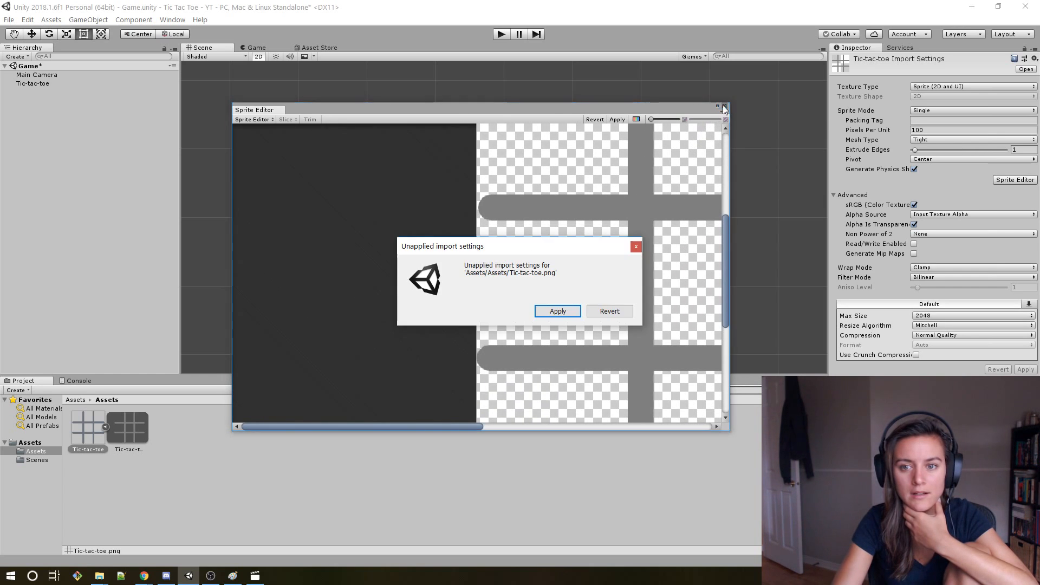
click(607, 312)
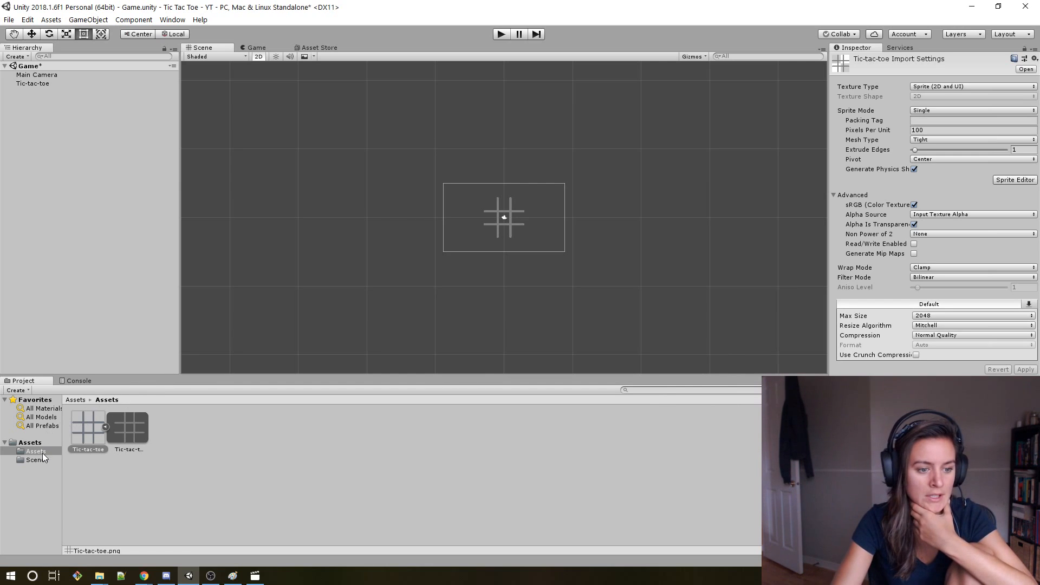
Set the Tic-tac-toe sprite's X and Y scale to 1.5 and preview the board in the Game view.
click(49, 84)
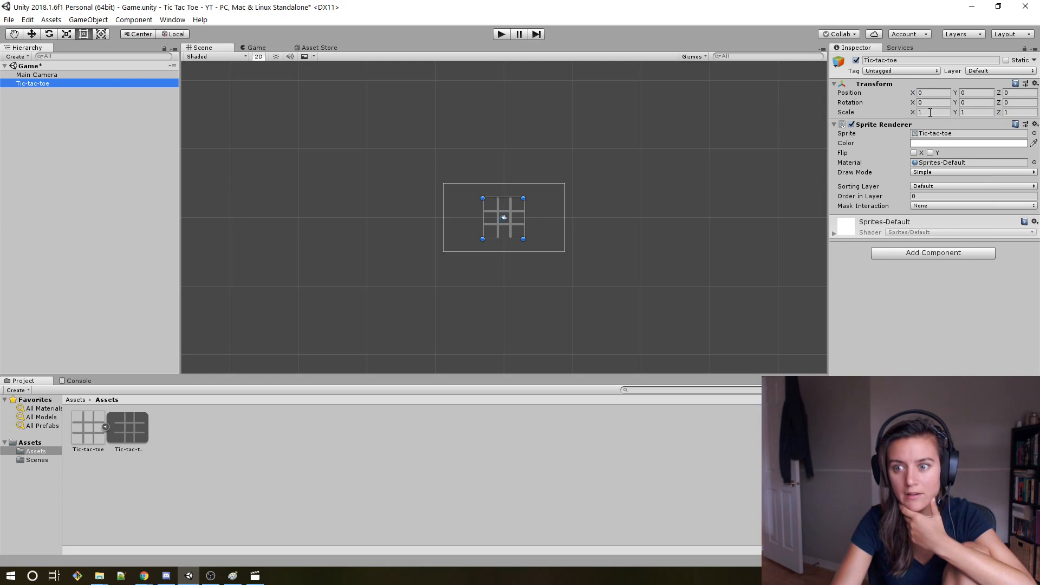
click(927, 112)
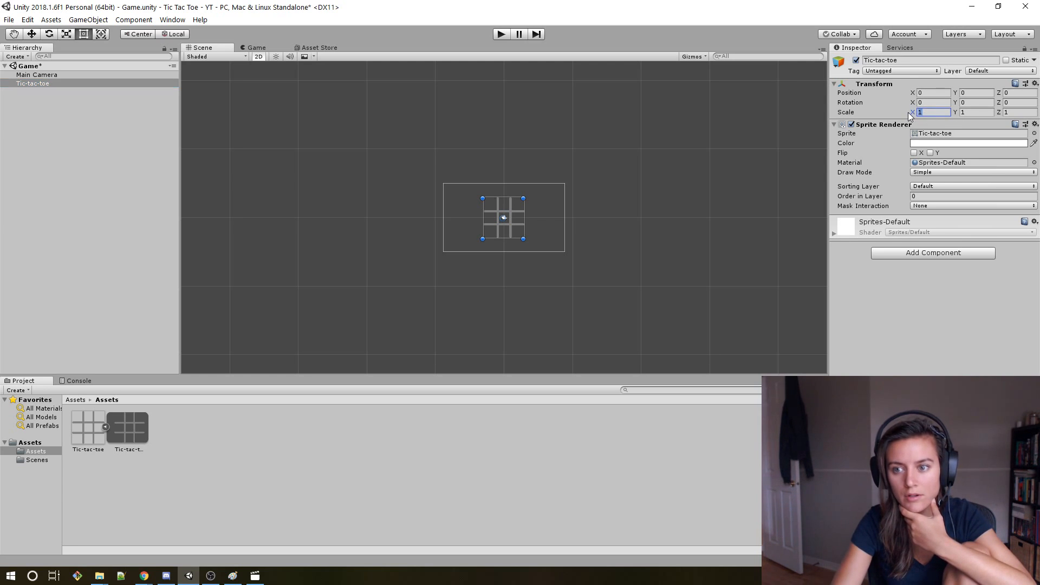
text(1.5)
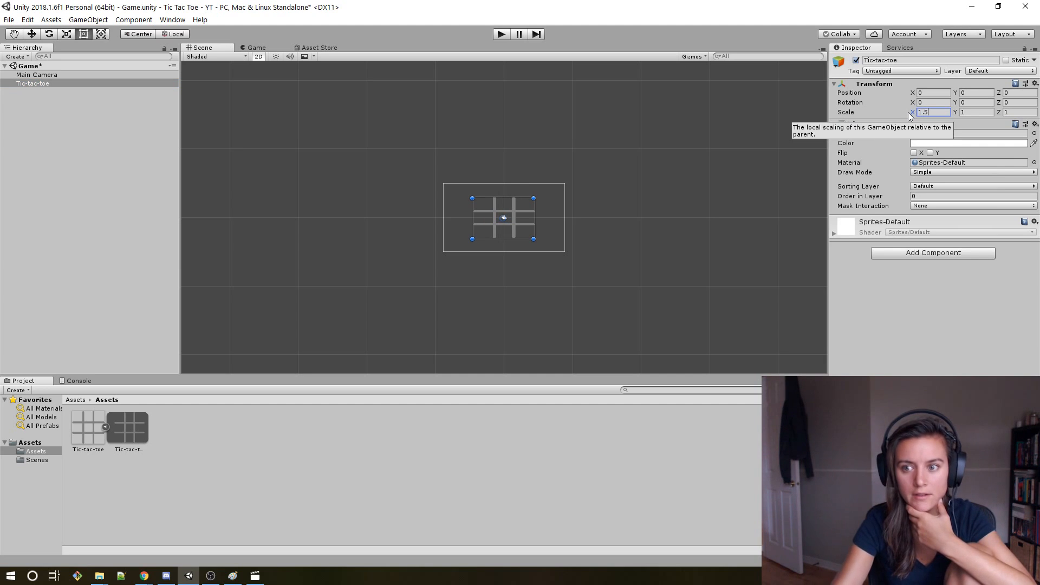
click(979, 112)
text(.5)
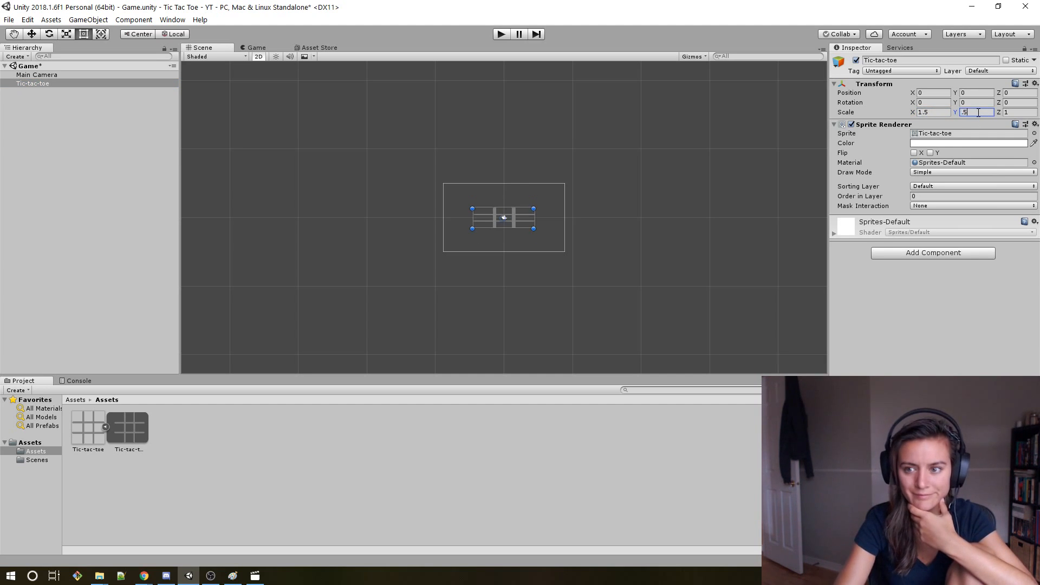
key(BackSpace)
key(BackSpace)
text(1.5)
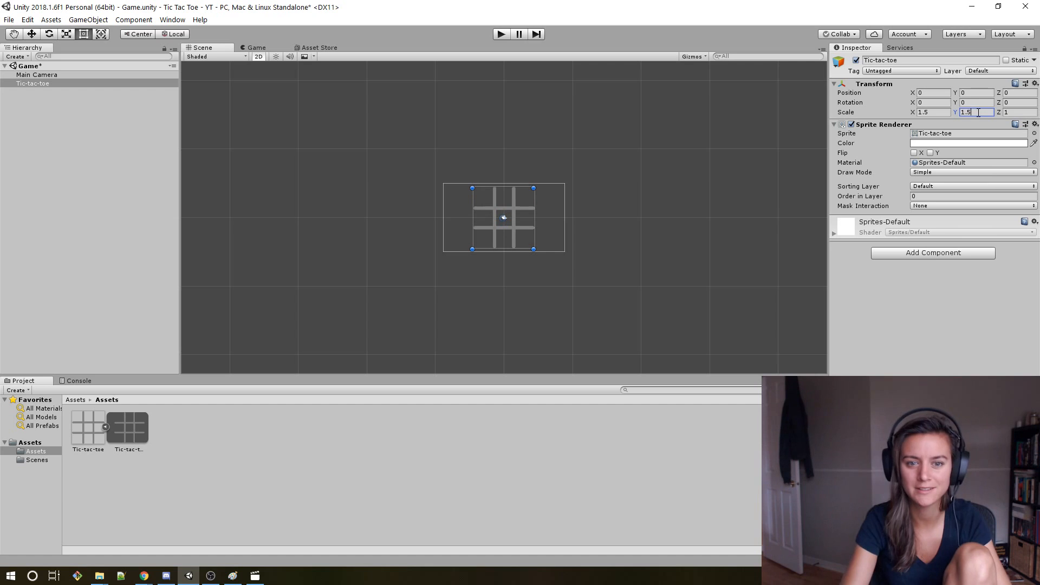
click(253, 47)
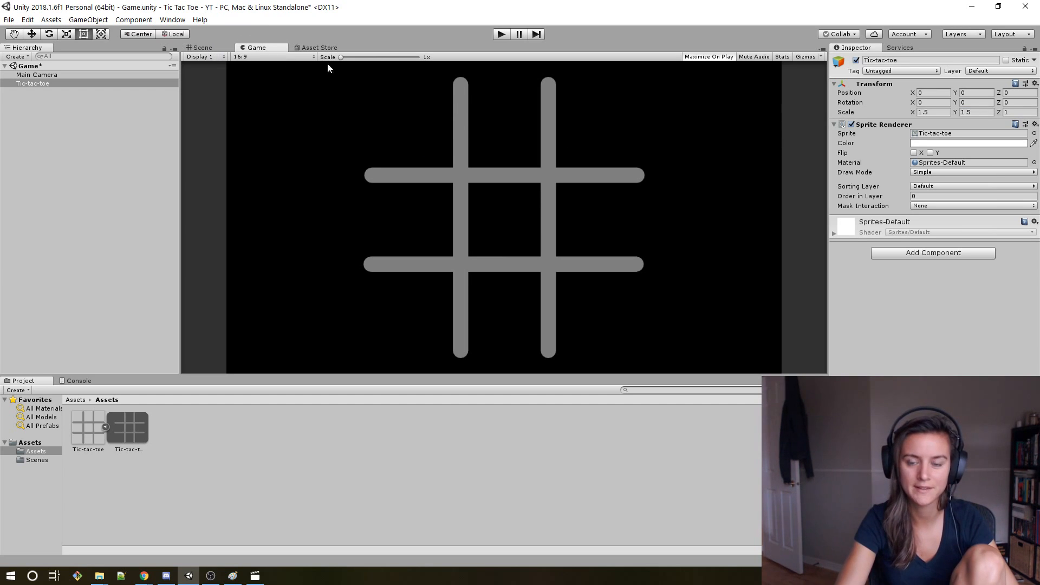
Back in the Scene view, try a scale of 2 on the Tic-tac-toe sprite, and set its X and Y scale to 1.75.
click(204, 48)
click(934, 113)
text(2)
click(981, 113)
text(2)
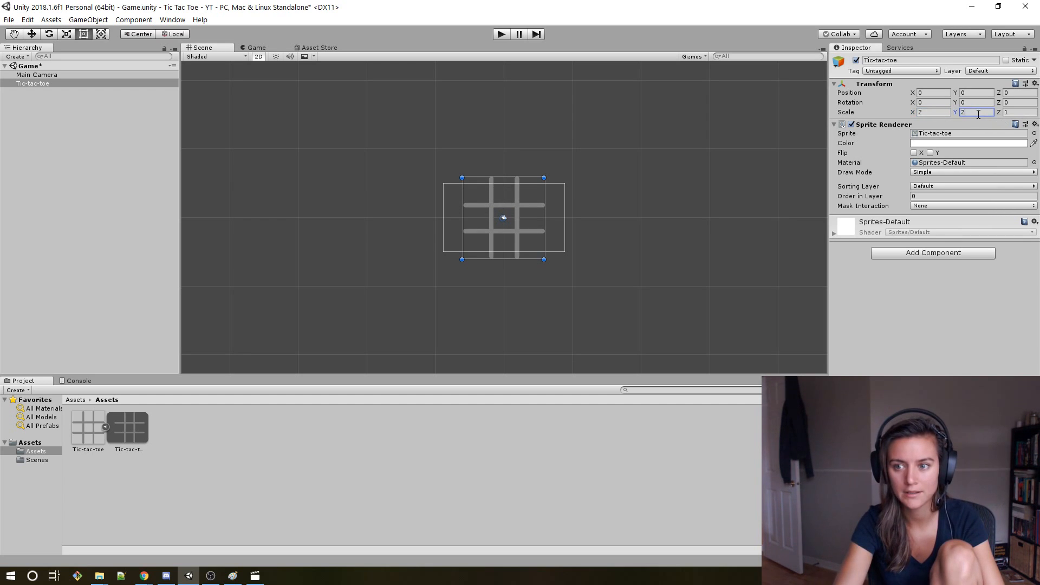
key(BackSpace)
text(1.75)
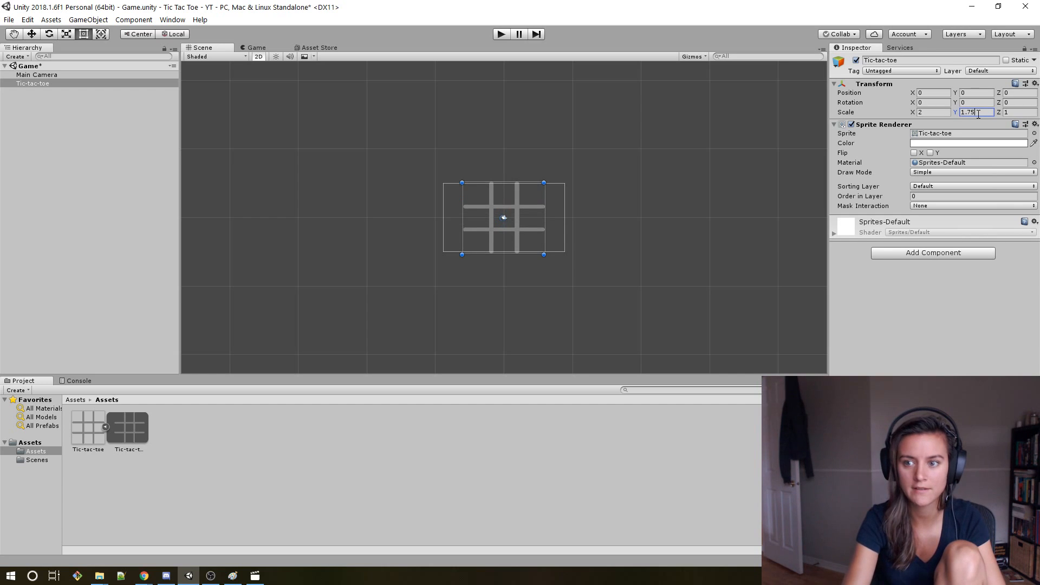
click(925, 113)
text(1.75)
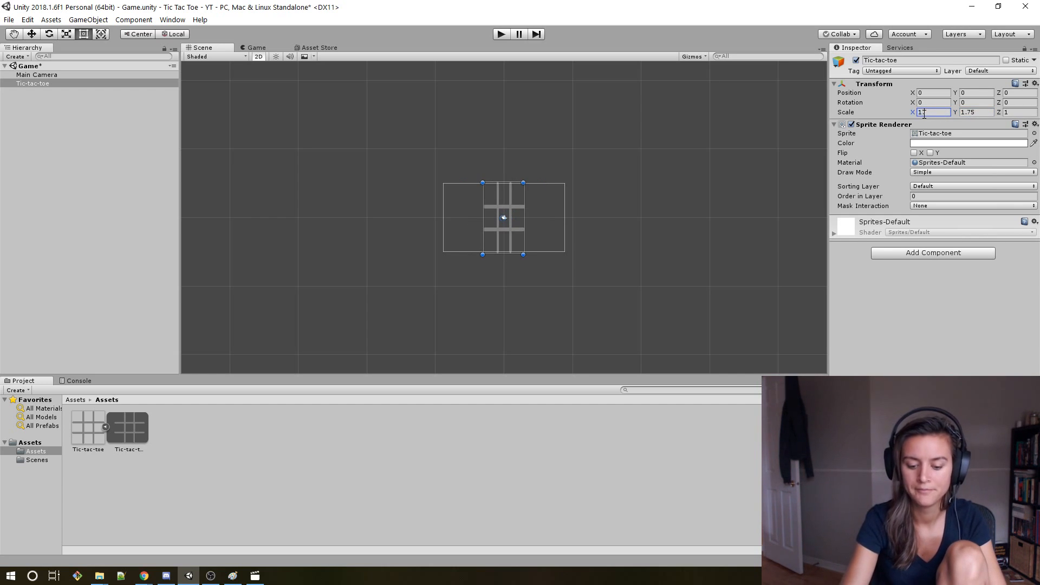
Set the Tic-tac-toe sprite's X and Y scale to 1.5, save the scene, and preview the board in the Game view.
click(256, 47)
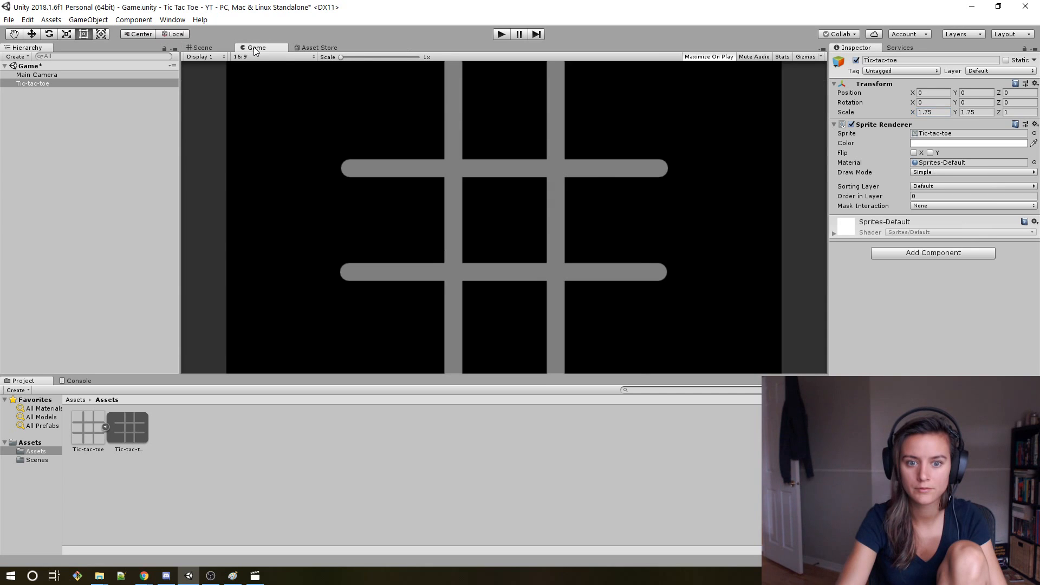
click(209, 48)
click(934, 103)
click(939, 111)
text(1.5)
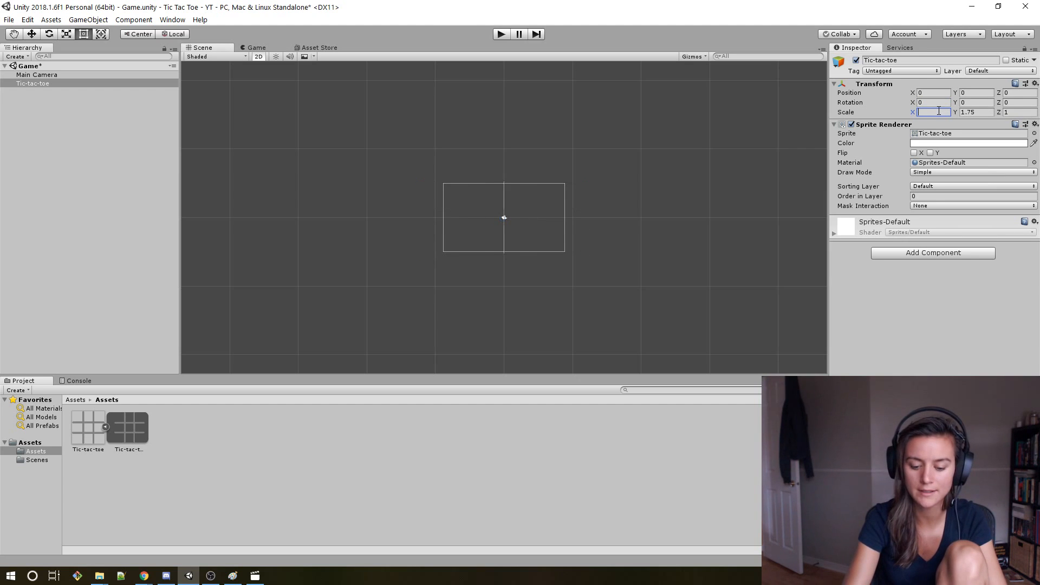
key(Tab)
text(1.5)
click(650, 221)
key(ctrl+s)
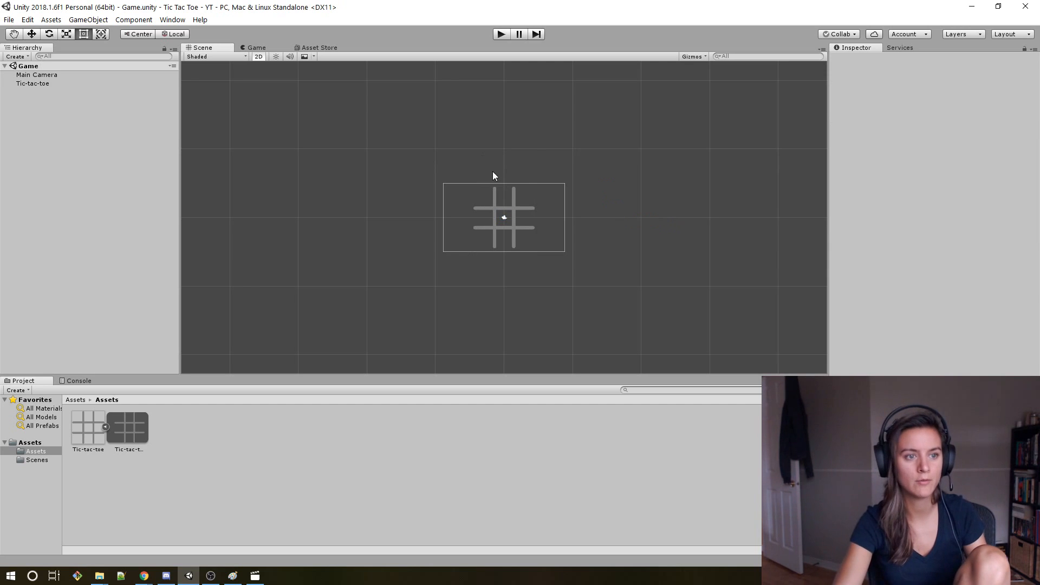
click(254, 48)
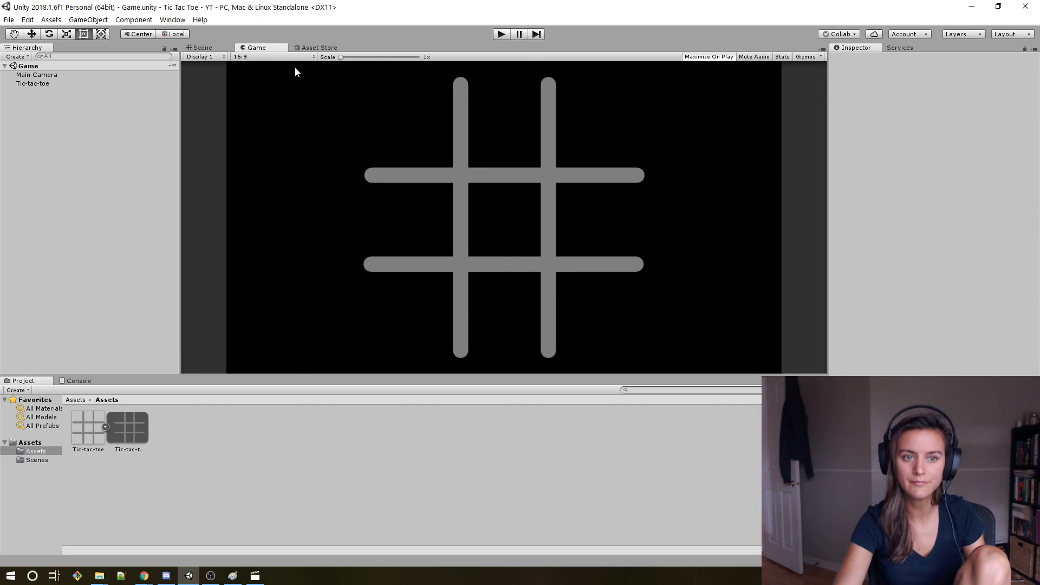
Return to the Scene view and collapse the Tic-tac-toe sprite's Sprite Renderer settings.
click(203, 48)
click(37, 84)
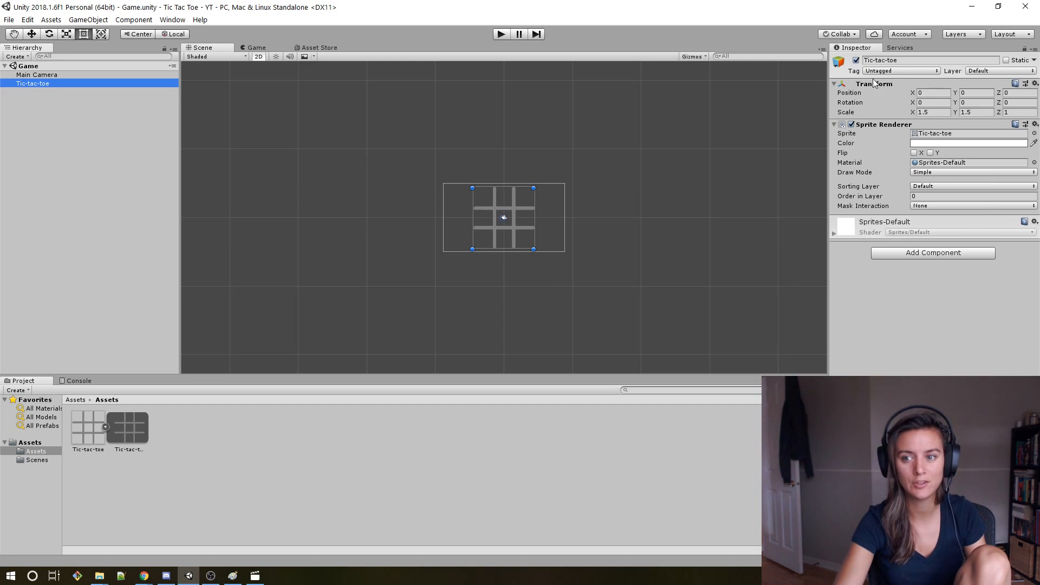
click(834, 125)
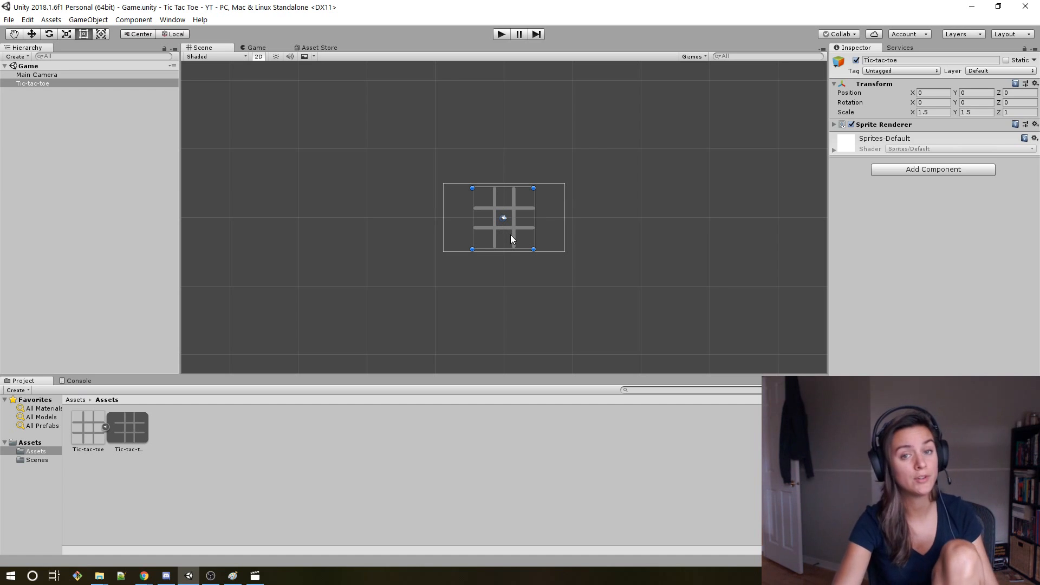
scroll(510, 226, up, 5)
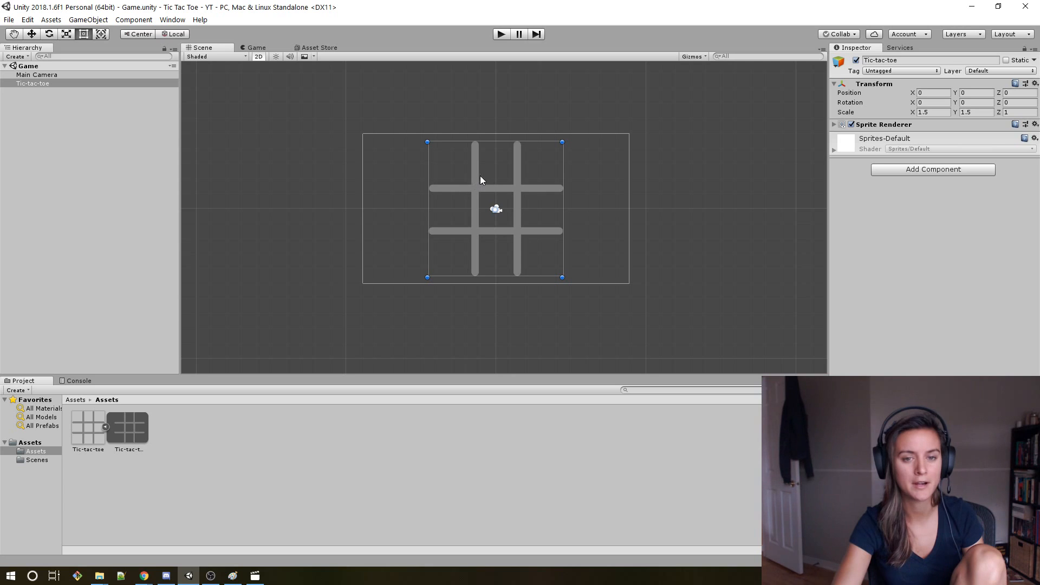
click(741, 233)
click(33, 84)
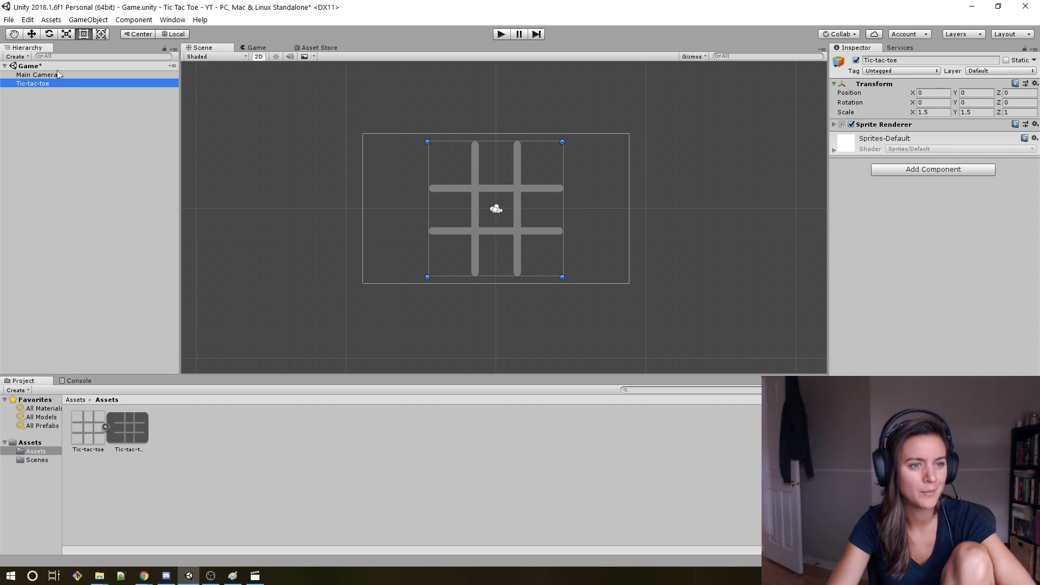
Create an empty game object and add a Box Collider 2D component to it.
click(80, 22)
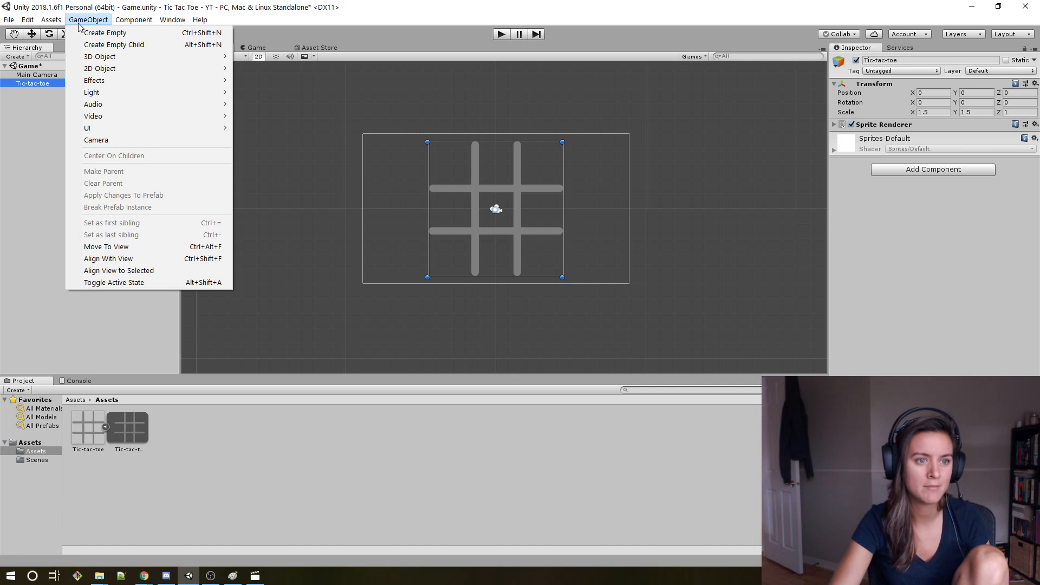
click(108, 34)
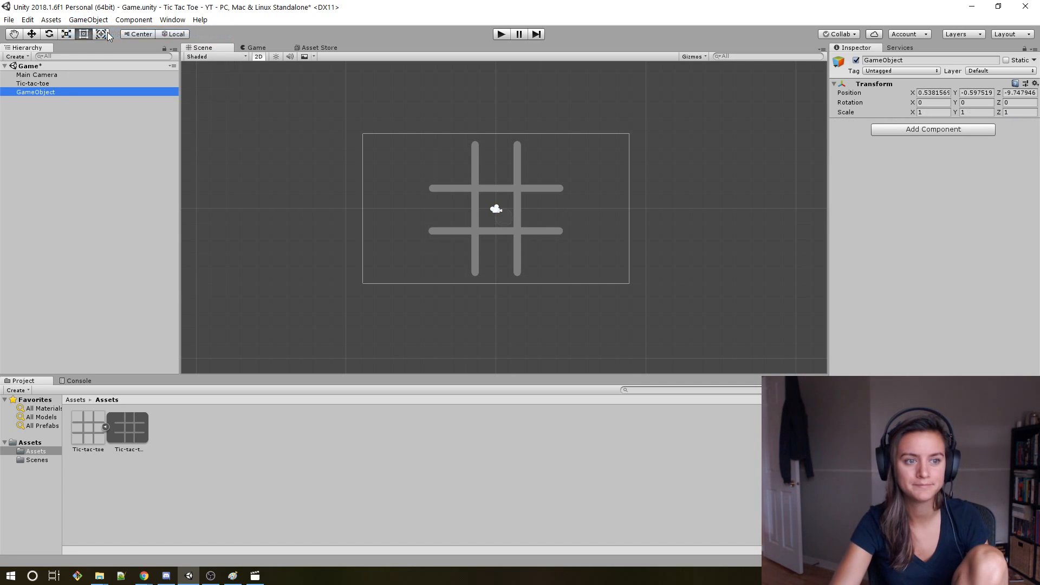
click(902, 128)
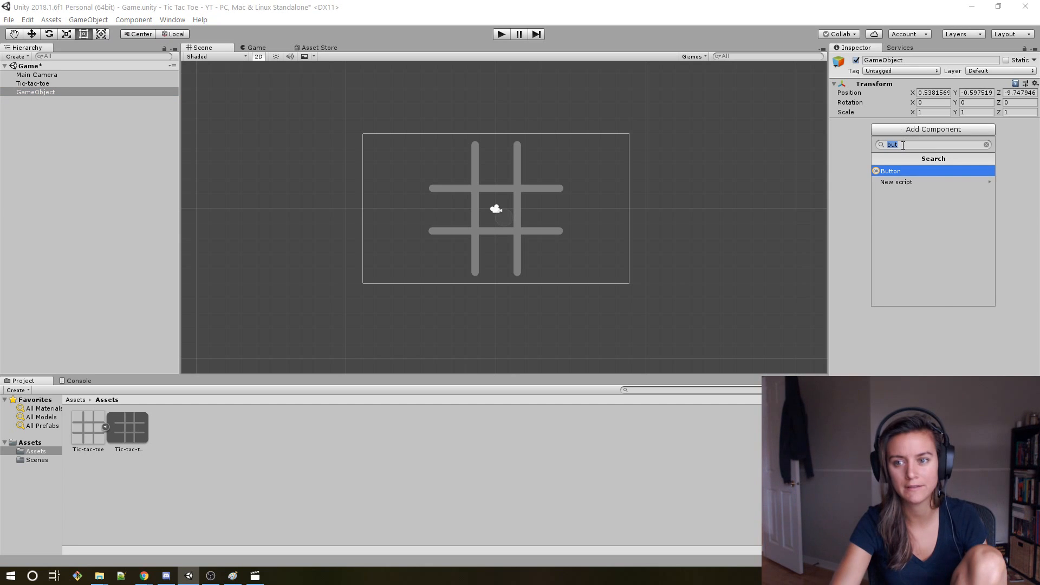
text(bo)
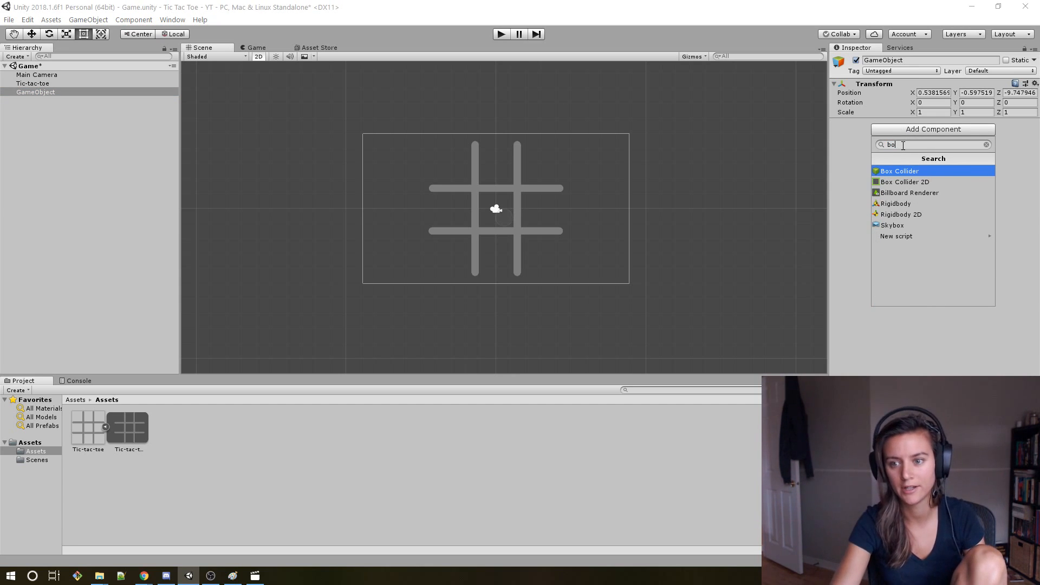
click(925, 181)
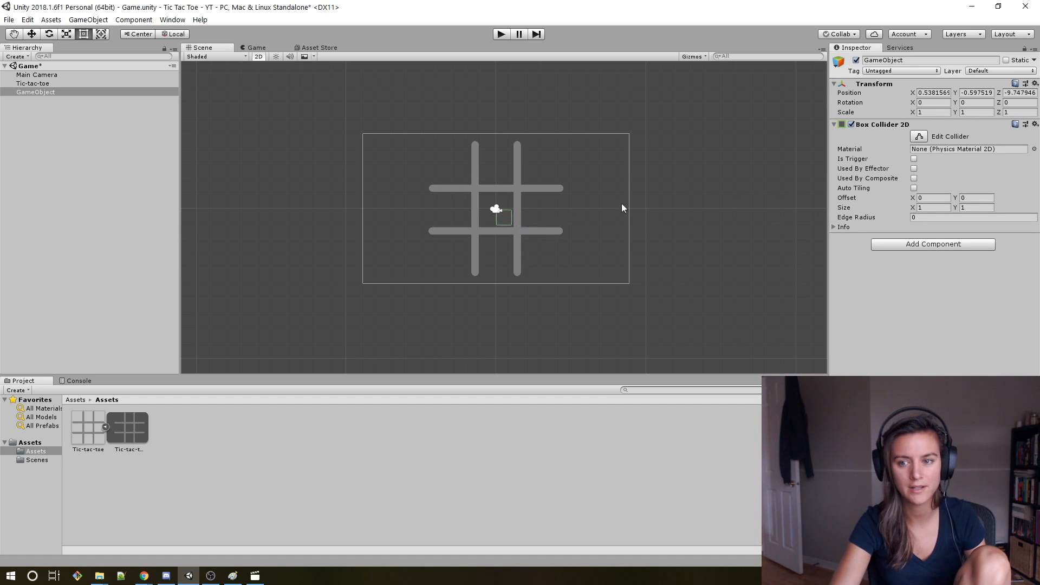
Move the new game object into the board's top-left cell, at about X -2.13, Y 2.1.
scroll(698, 284, up, 2)
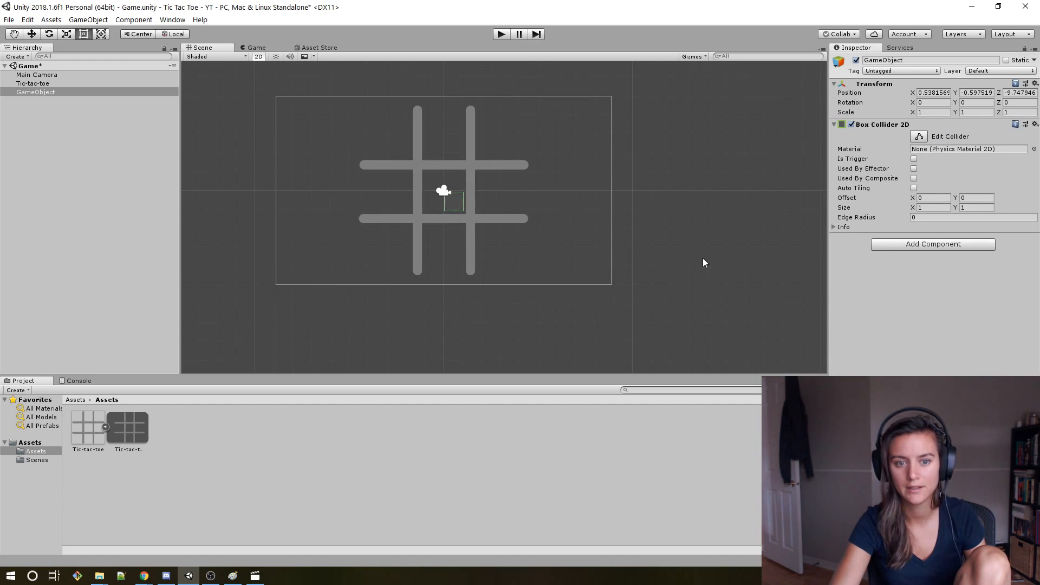
click(100, 33)
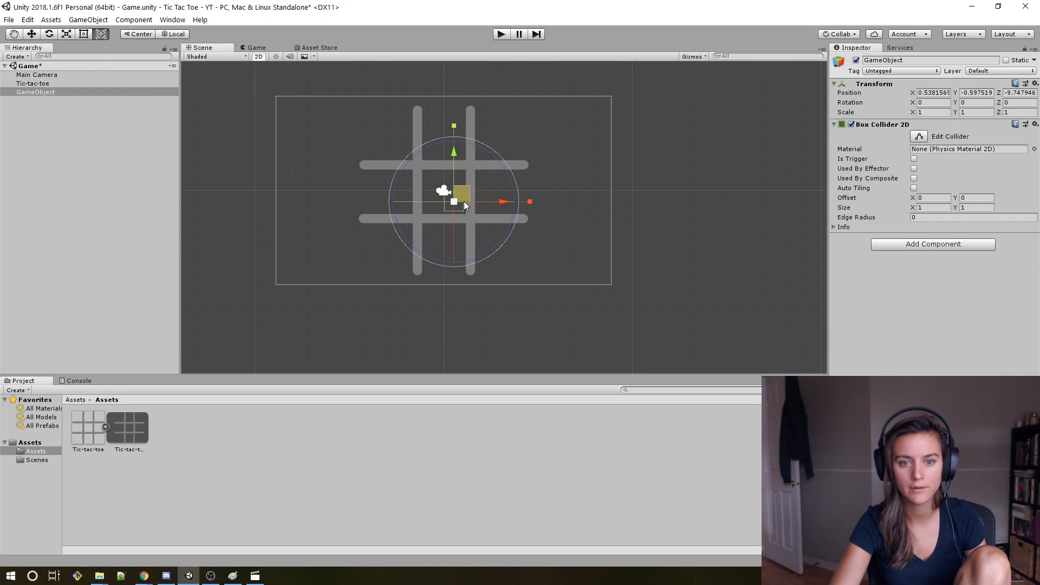
drag(466, 191, 415, 142)
scroll(428, 175, up, 8)
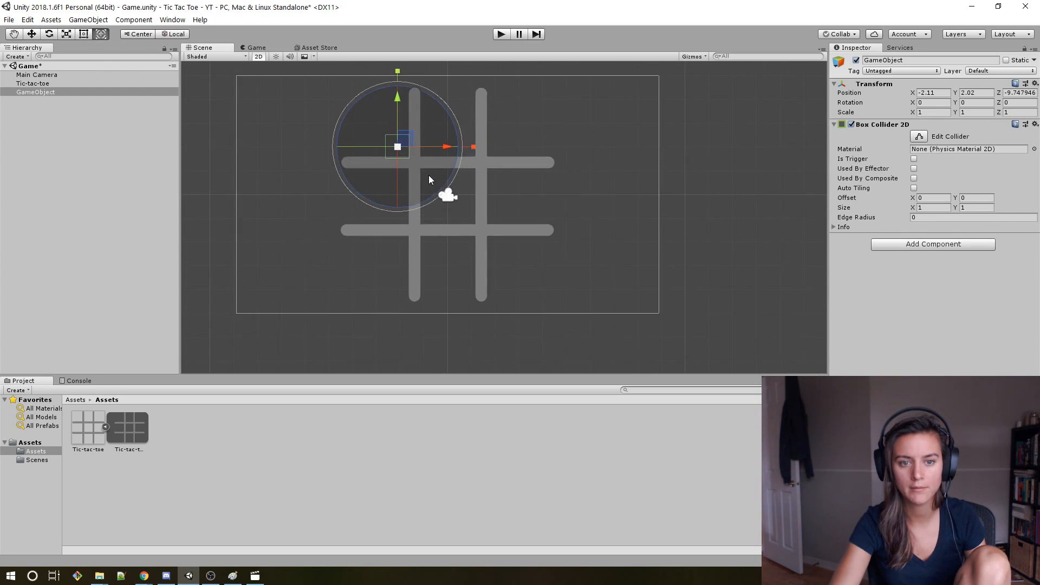
middle_drag(489, 91, 545, 162)
drag(427, 196, 434, 185)
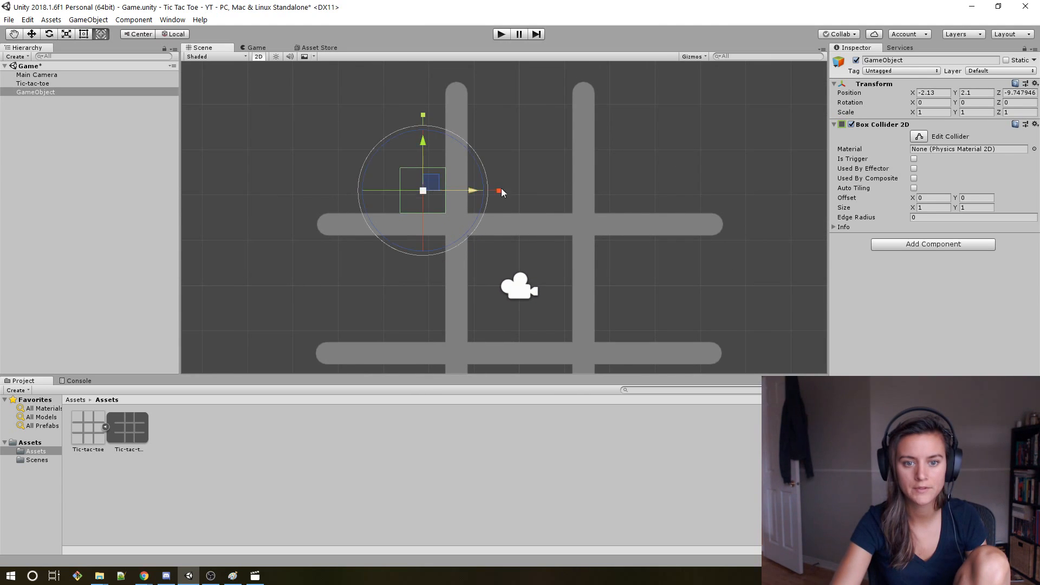
Stretch the Box Collider 2D to about 2.83 by 2.86 to fill the top-left cell, and rename the game object 1.
click(920, 136)
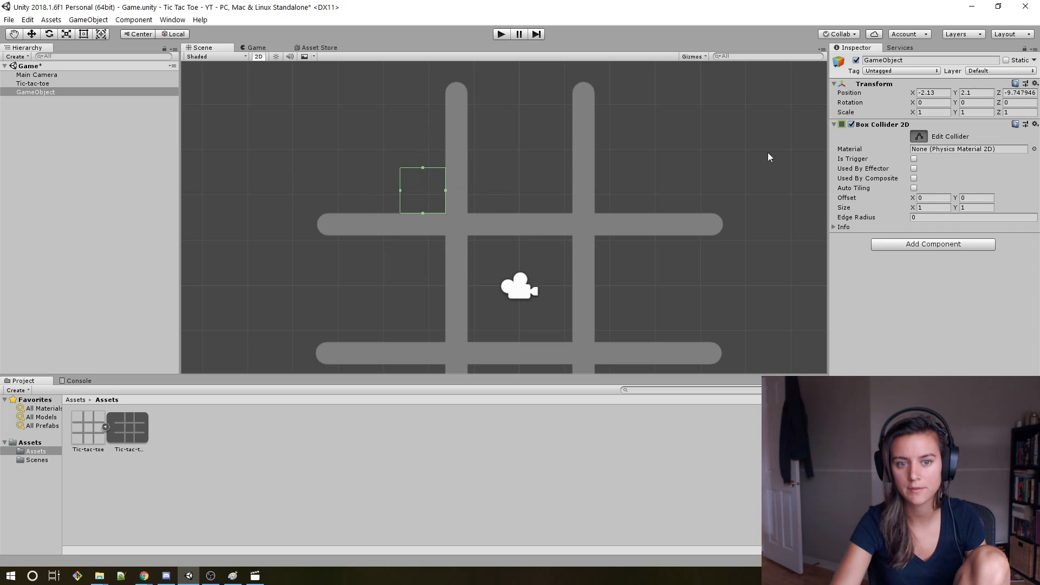
drag(423, 168, 433, 84)
drag(399, 147, 317, 145)
click(931, 60)
text(1)
key(Return)
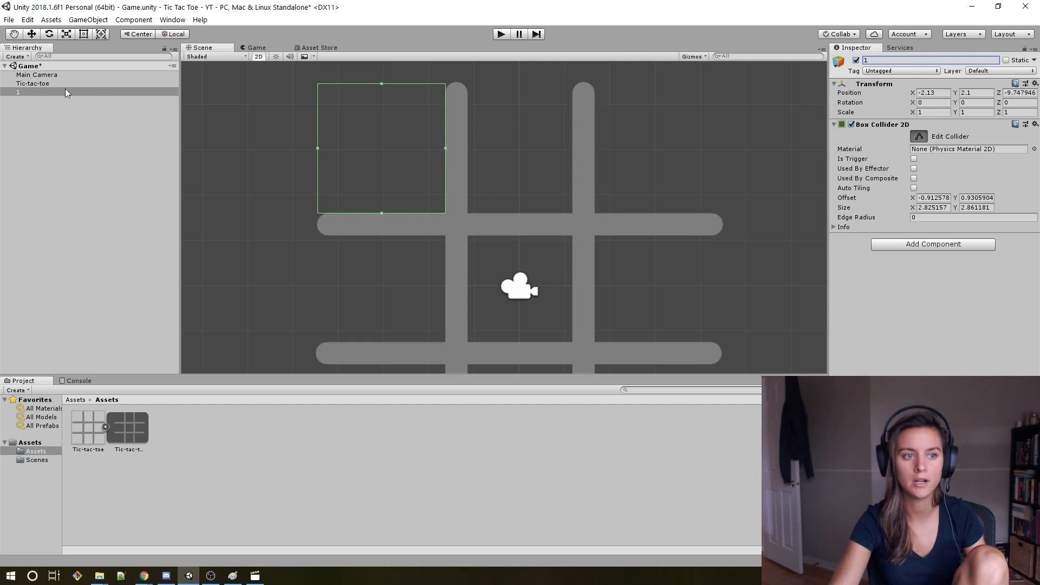
click(27, 92)
key(ctrl+d)
key(y)
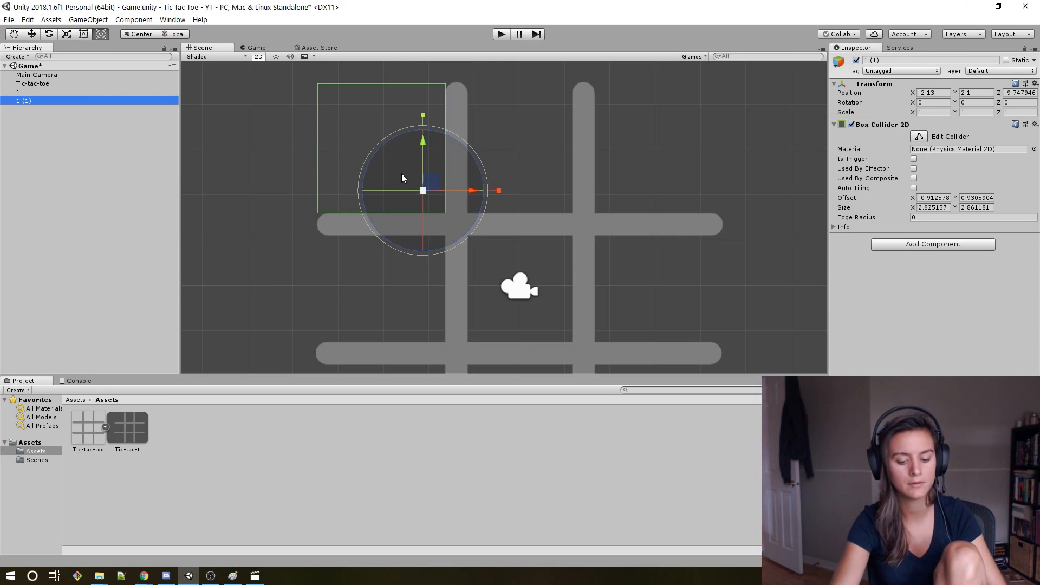
key(Delete)
Add a Button component to object 1 and expand its settings.
click(23, 93)
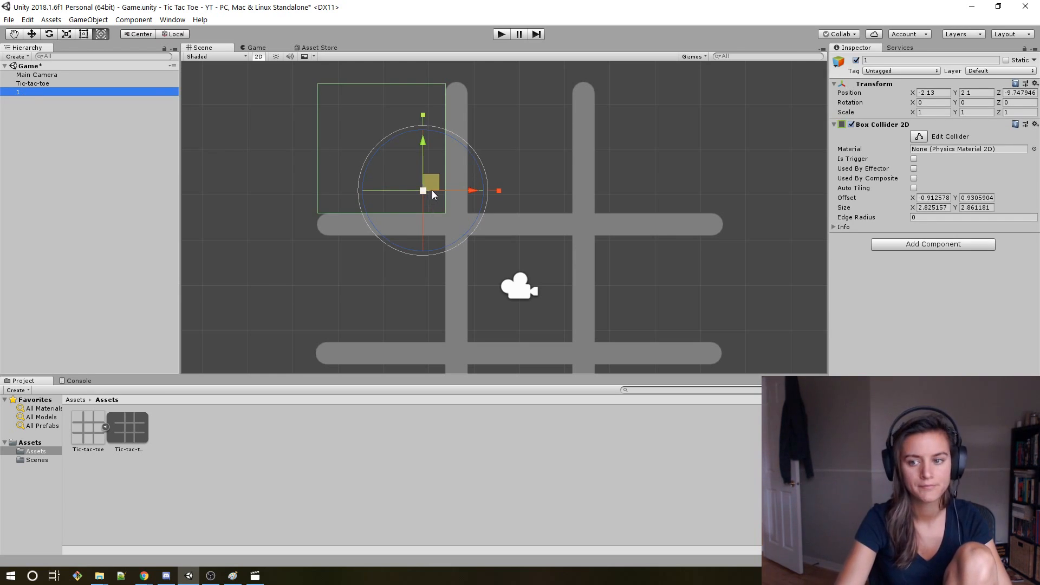
click(835, 130)
click(835, 125)
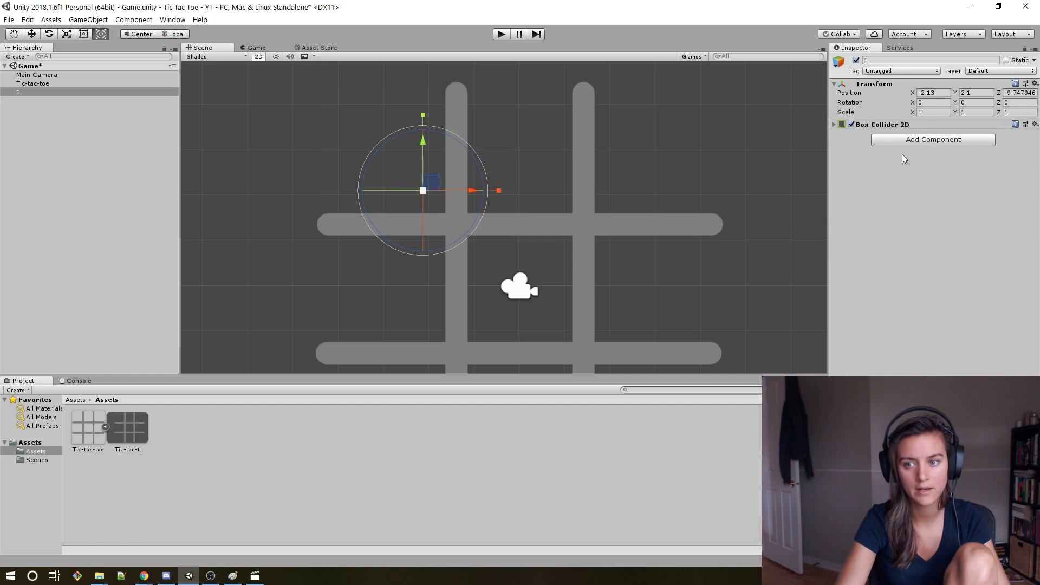
click(908, 142)
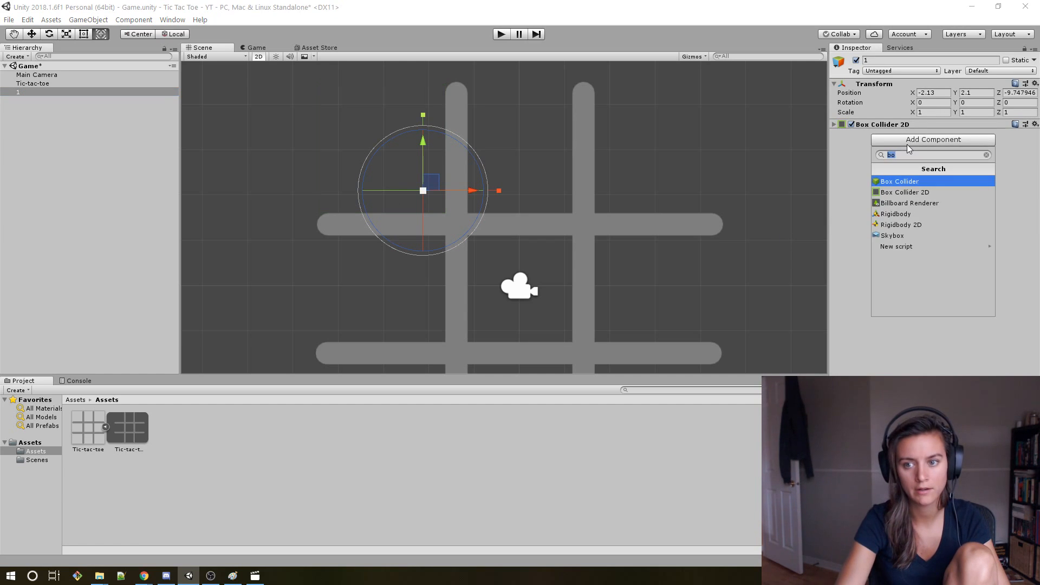
text(but)
click(897, 183)
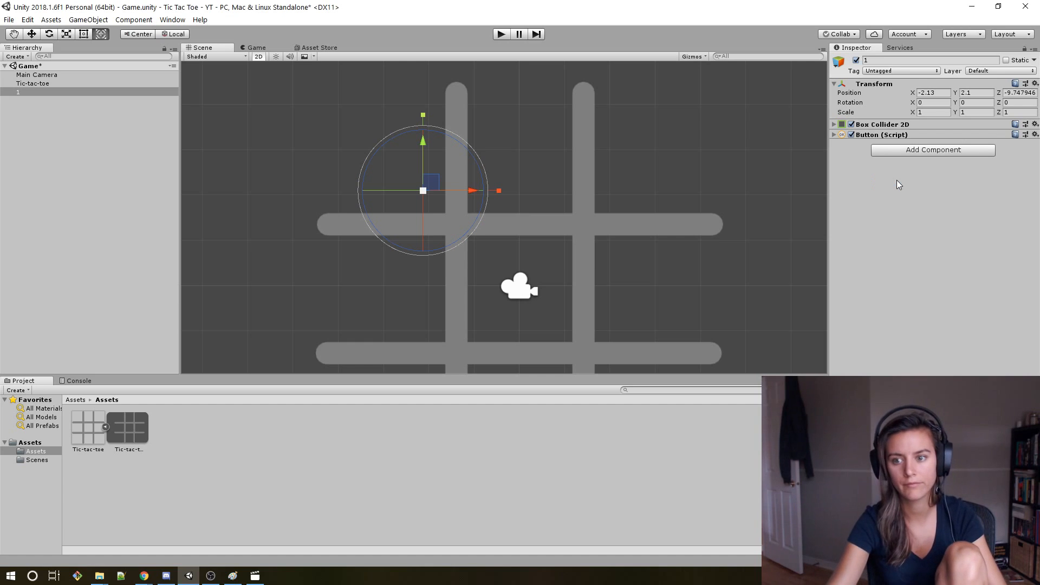
click(834, 135)
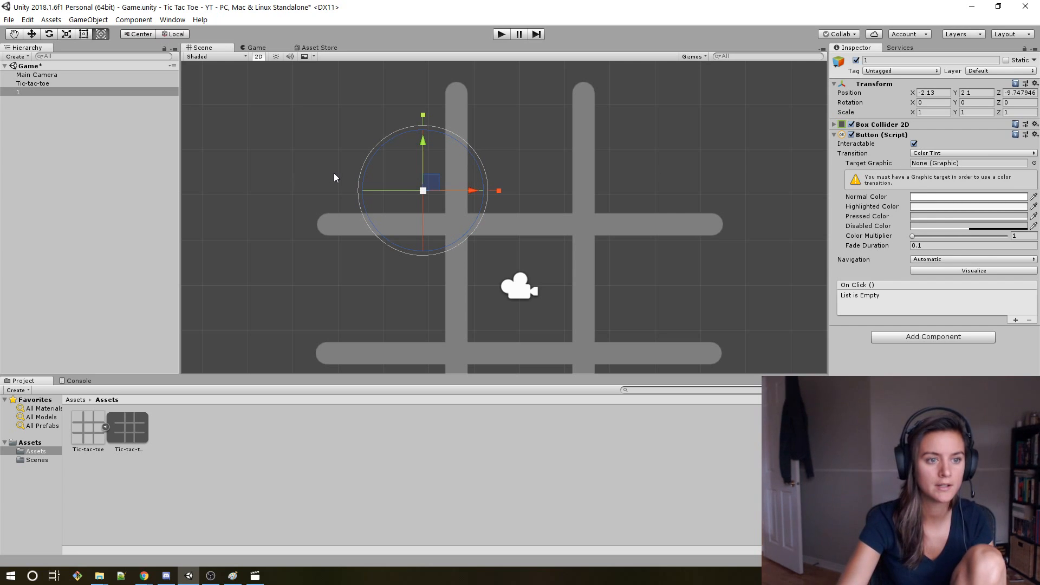
Check object 1's Box Collider 2D settings, and collapse its Transform and collider sections.
click(32, 92)
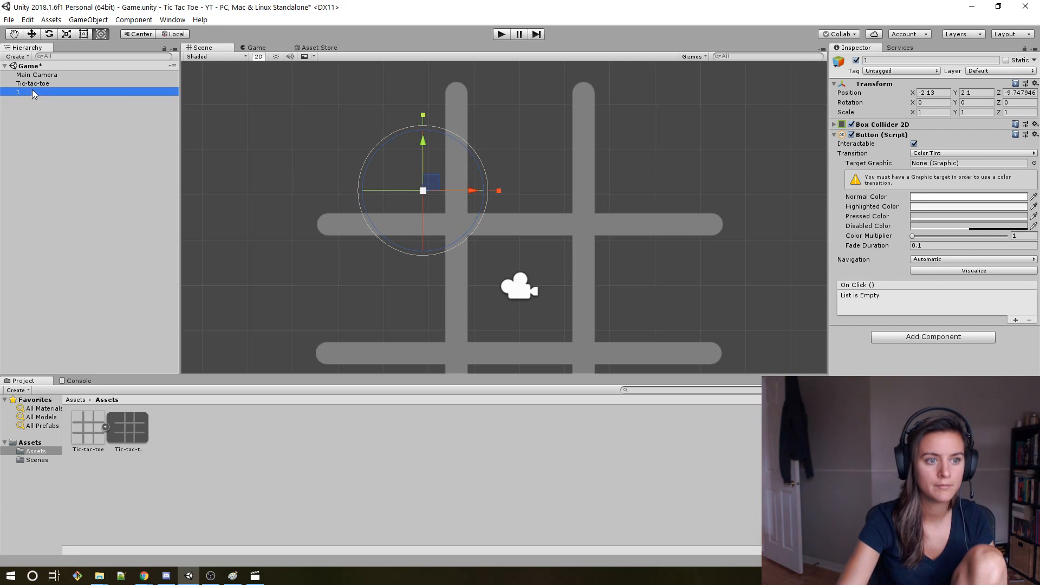
click(921, 124)
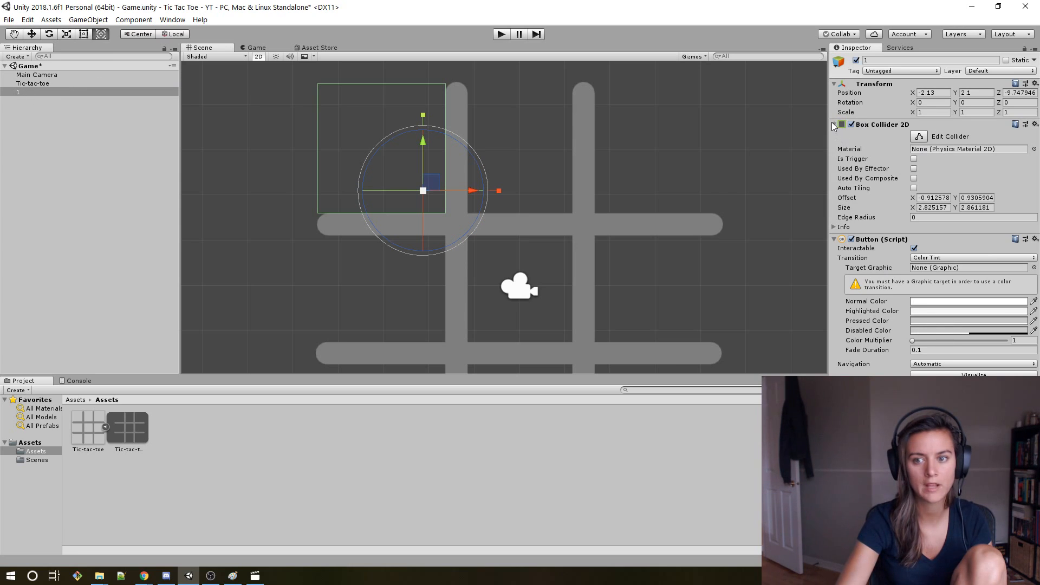
click(834, 85)
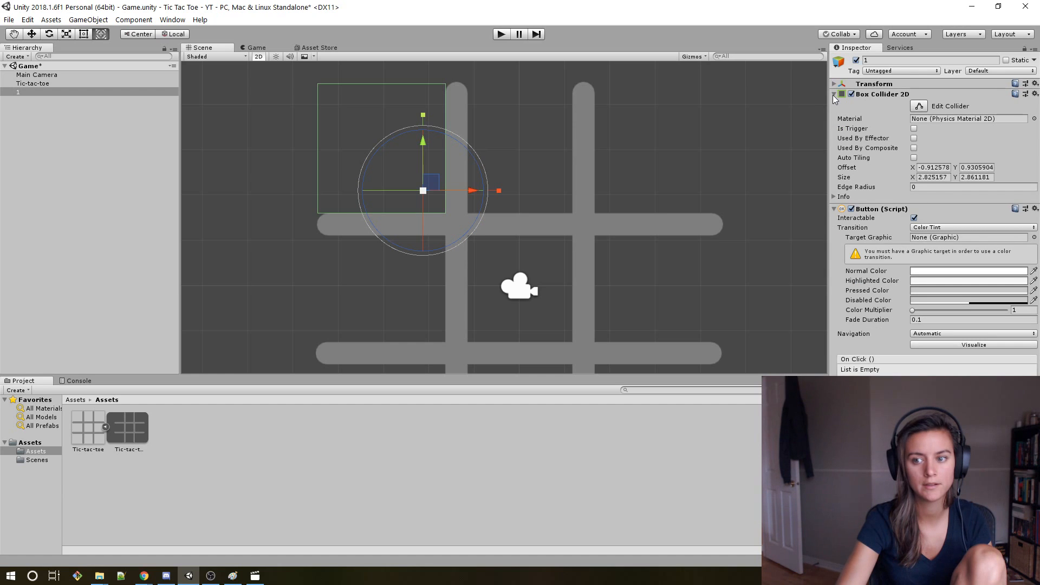
click(834, 95)
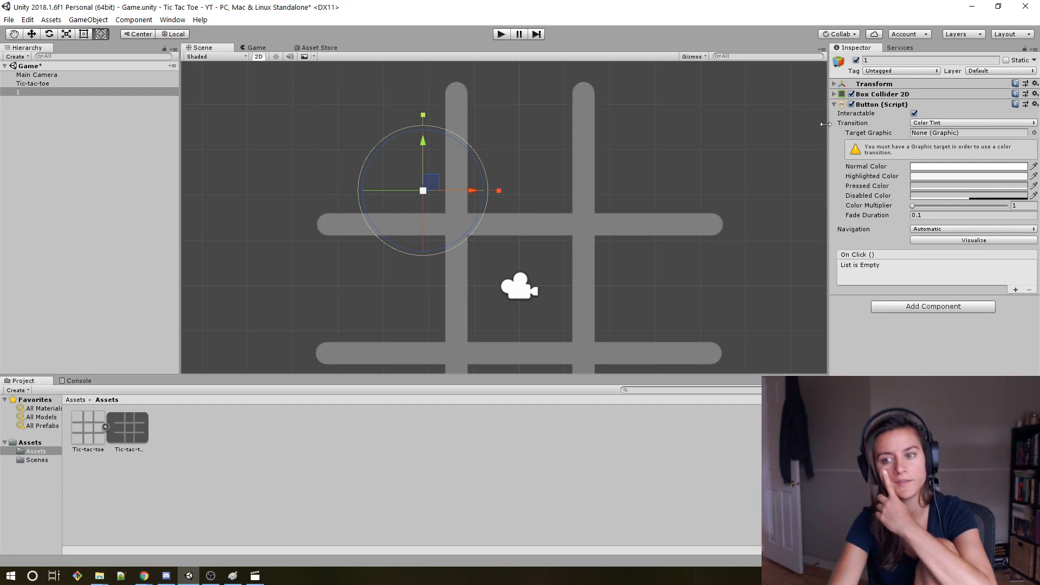
Duplicate object 1 and name the copy 2.
click(34, 84)
click(33, 92)
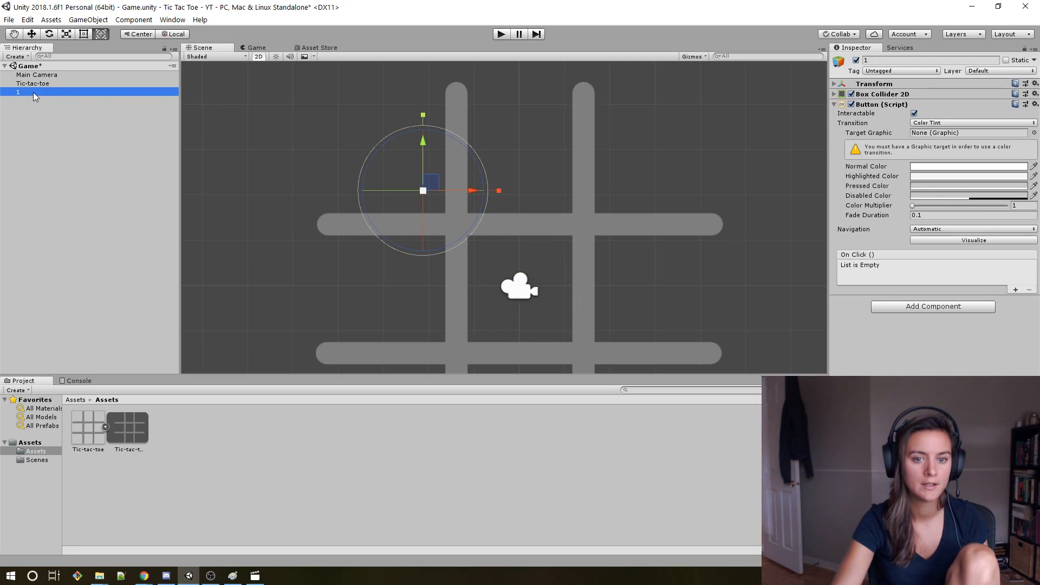
key(ctrl+d)
click(901, 64)
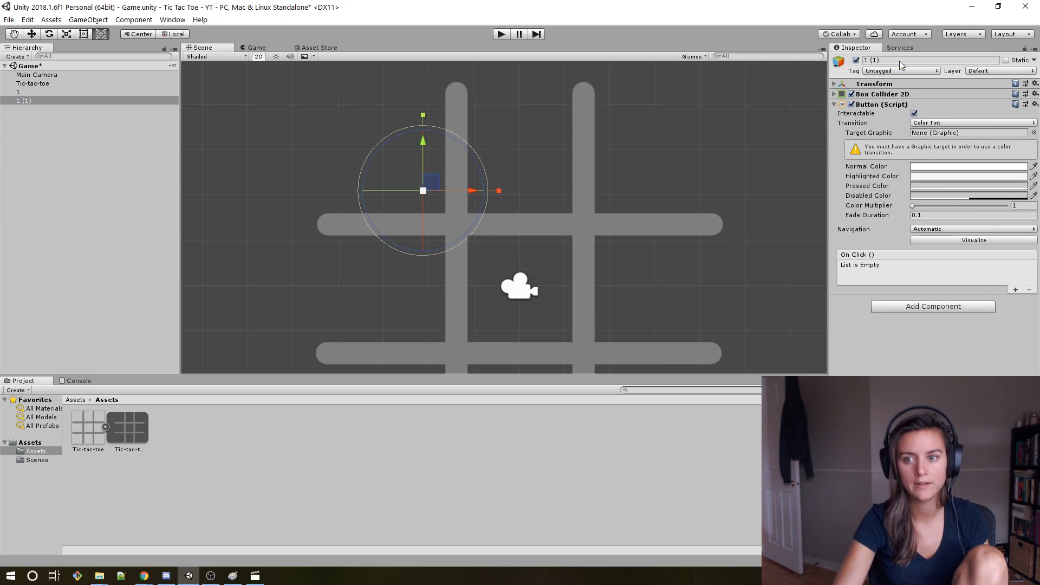
text(2)
Show object 2's collider outline and move the object so the collider covers the board's top-middle cell.
drag(439, 183, 547, 157)
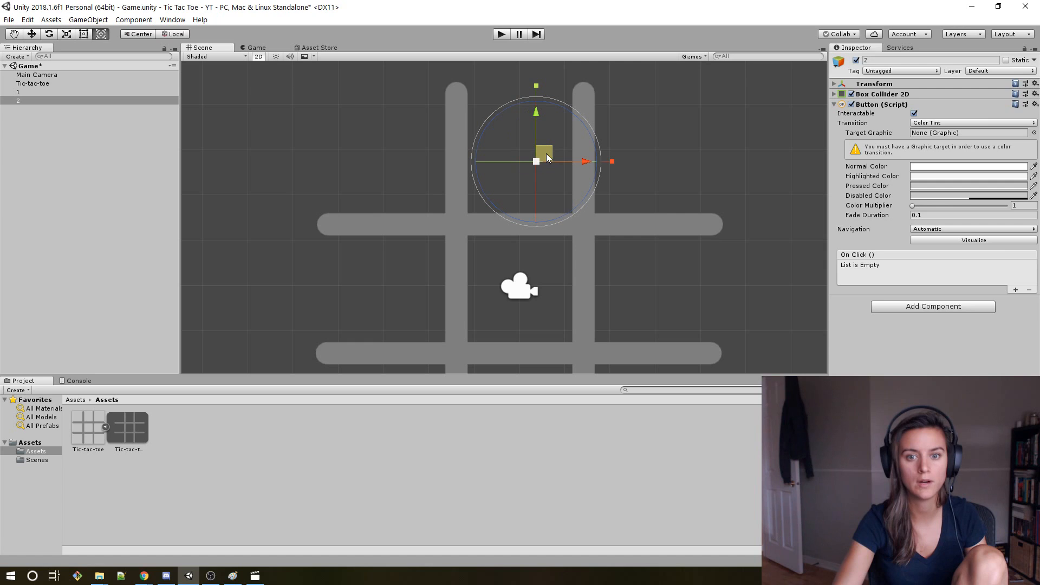
click(835, 104)
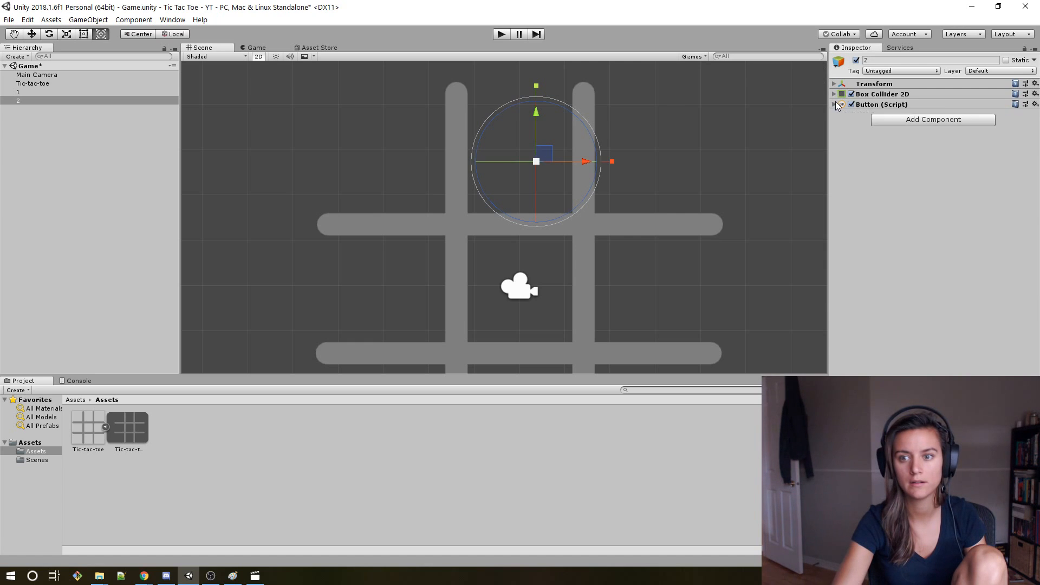
click(835, 94)
drag(548, 154, 573, 184)
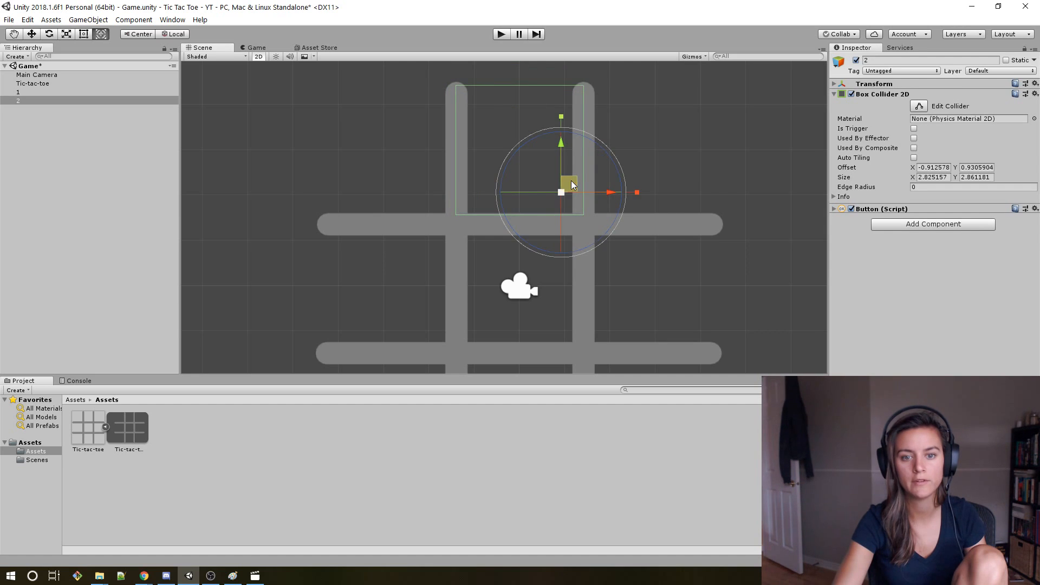
drag(572, 184, 575, 183)
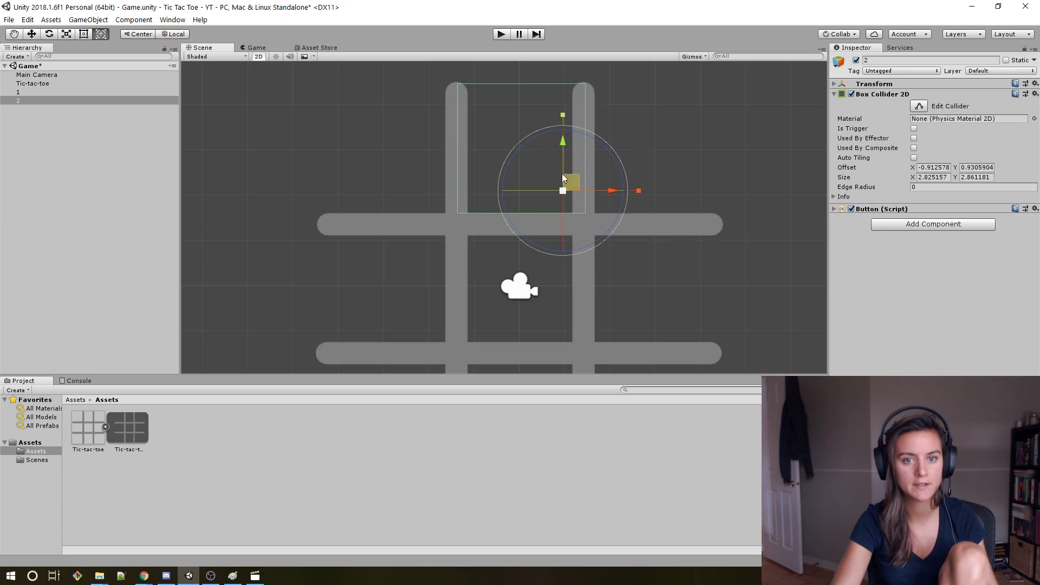
Duplicate object 2, name the copy 3, and move it so its collider covers the board's top-right cell.
click(34, 101)
key(ctrl+d)
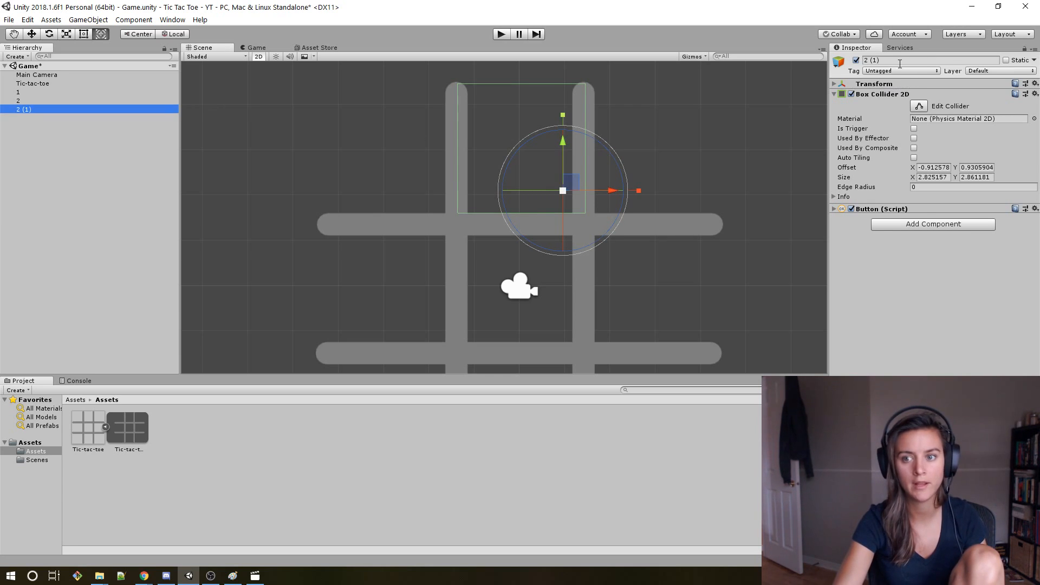
click(896, 59)
text(3)
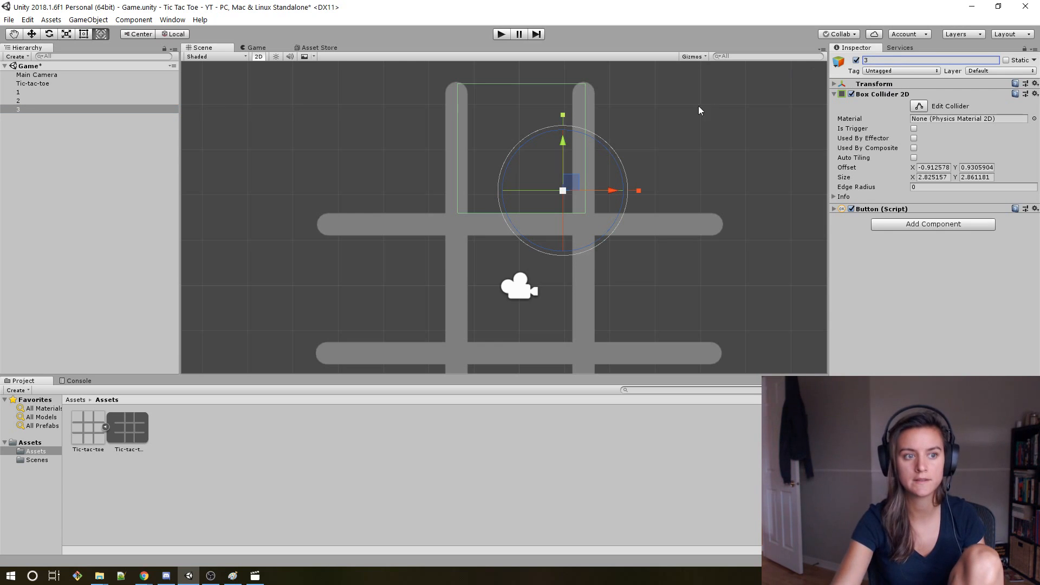
drag(569, 189, 706, 187)
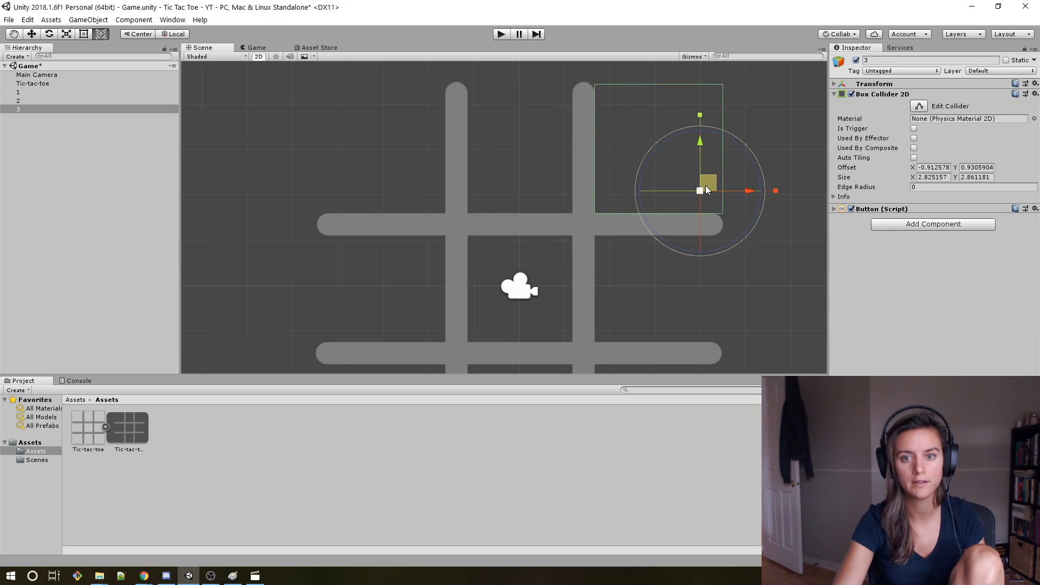
Duplicate object 3, name the copy 4, and move it so its collider covers the board's middle-left cell.
click(38, 111)
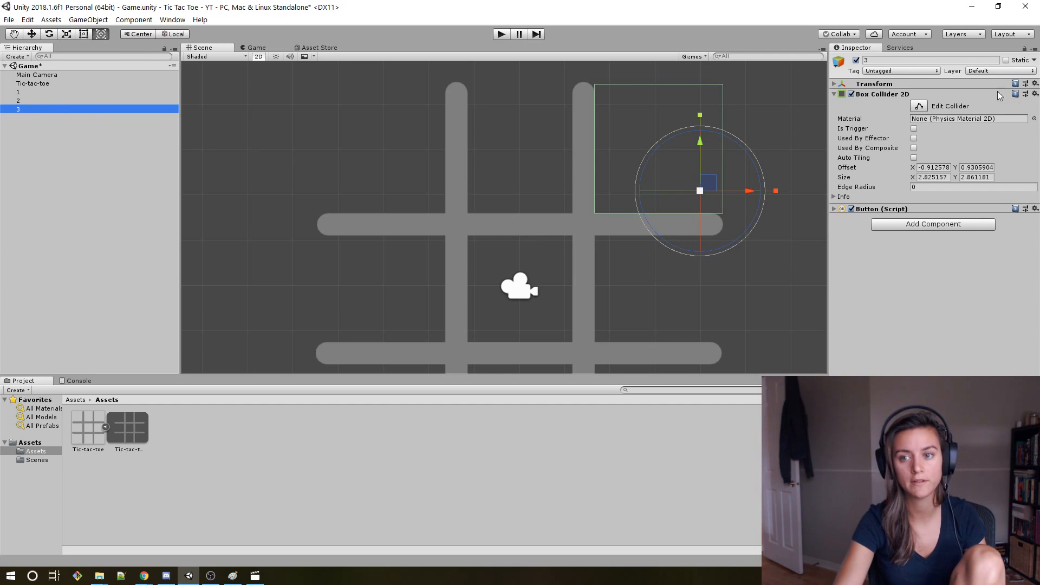
key(ctrl+d)
click(882, 61)
text(4)
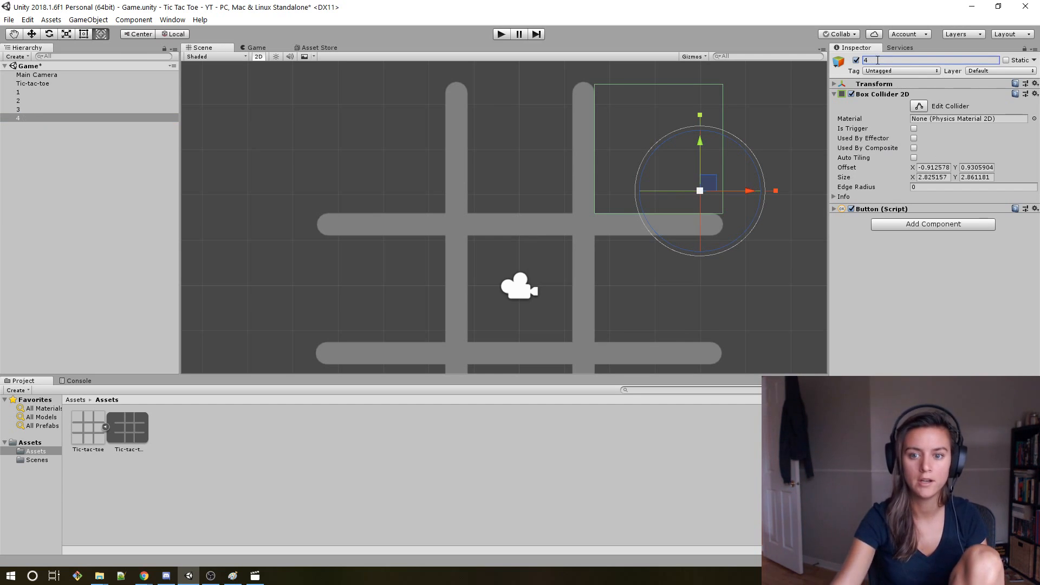
drag(705, 187, 431, 328)
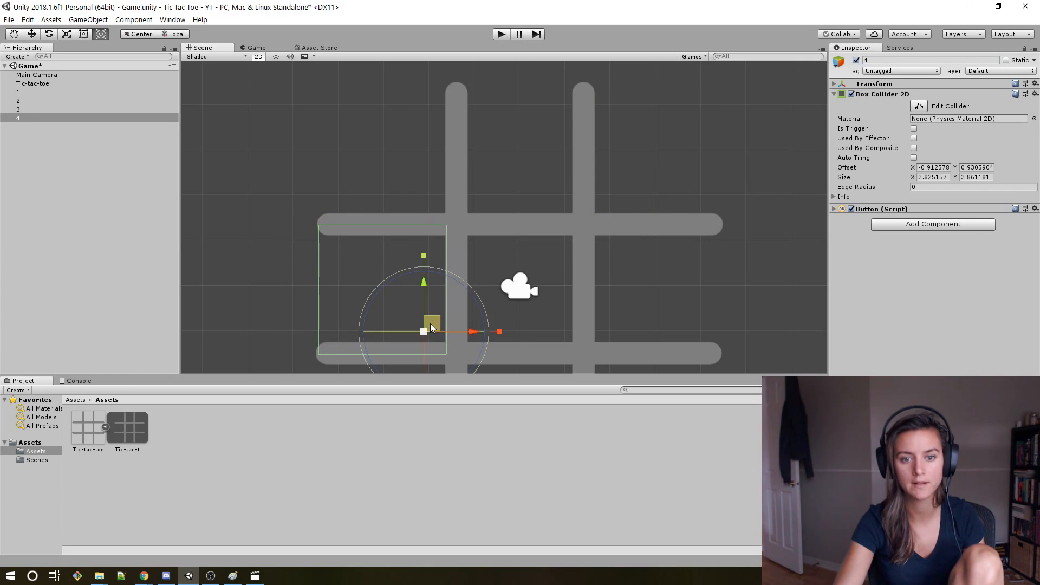
Duplicate object 4, name the copy 5, and move it so its collider covers the board's centre cell.
scroll(666, 253, down, 1)
middle_drag(719, 286, 719, 202)
click(98, 111)
click(97, 117)
key(ctrl+d)
click(914, 60)
text(5)
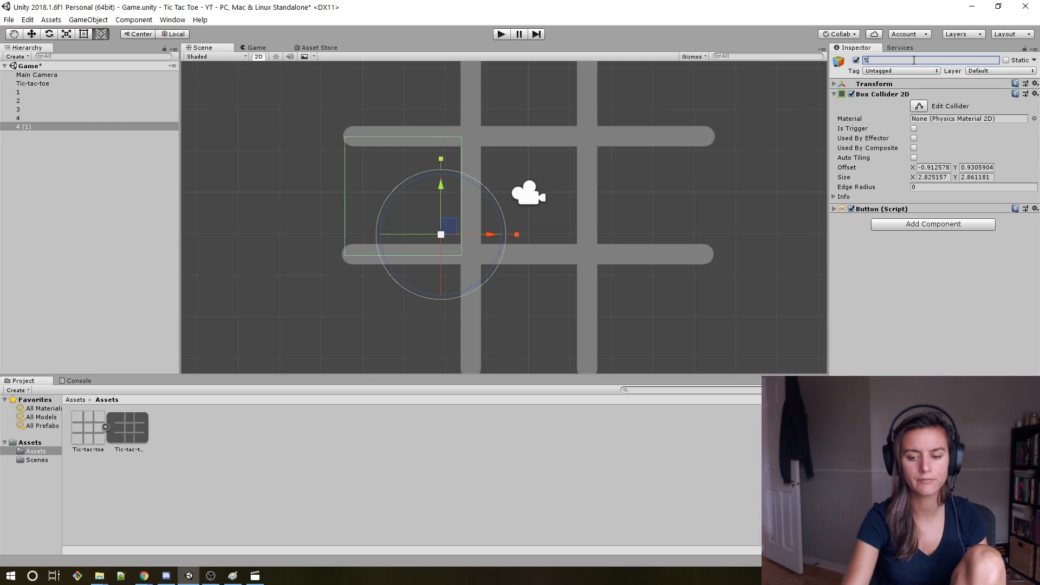
drag(459, 226, 576, 224)
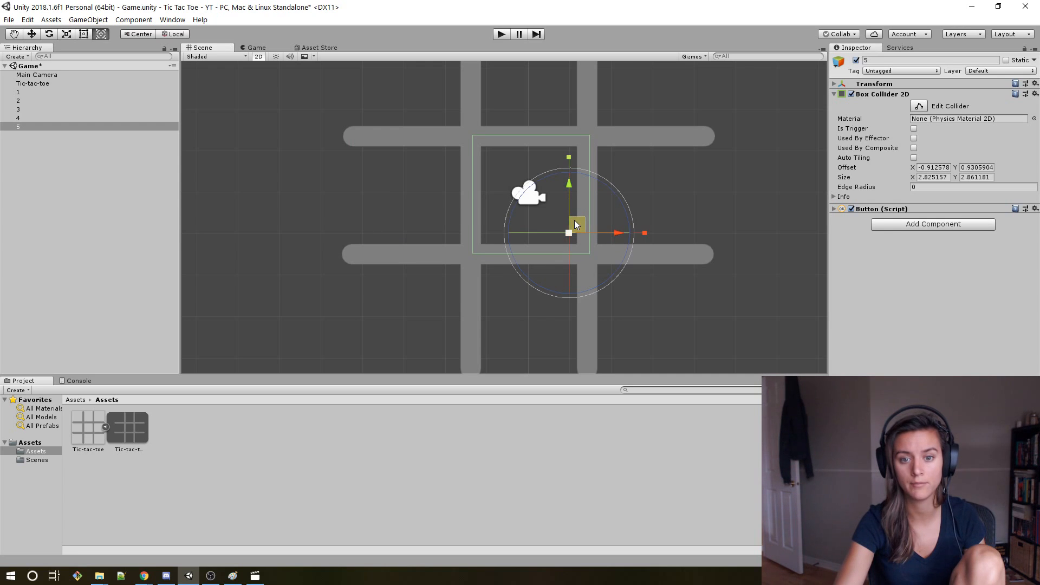
Duplicate object 5, name the copy 6, and move it so its collider covers the board's middle-right cell.
click(37, 125)
key(ctrl+d)
click(891, 61)
click(899, 69)
click(900, 61)
text(6)
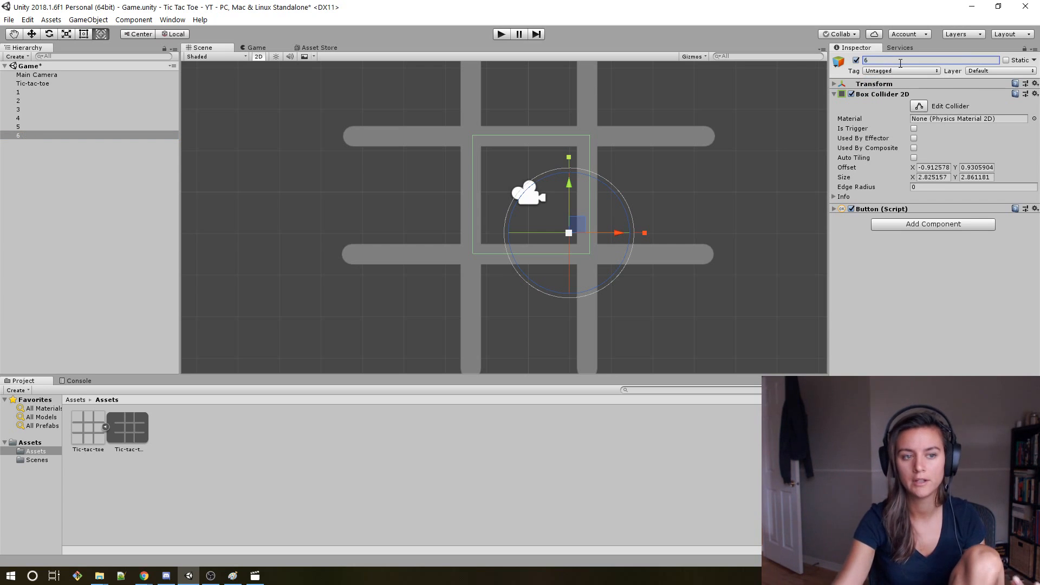
drag(576, 224, 706, 227)
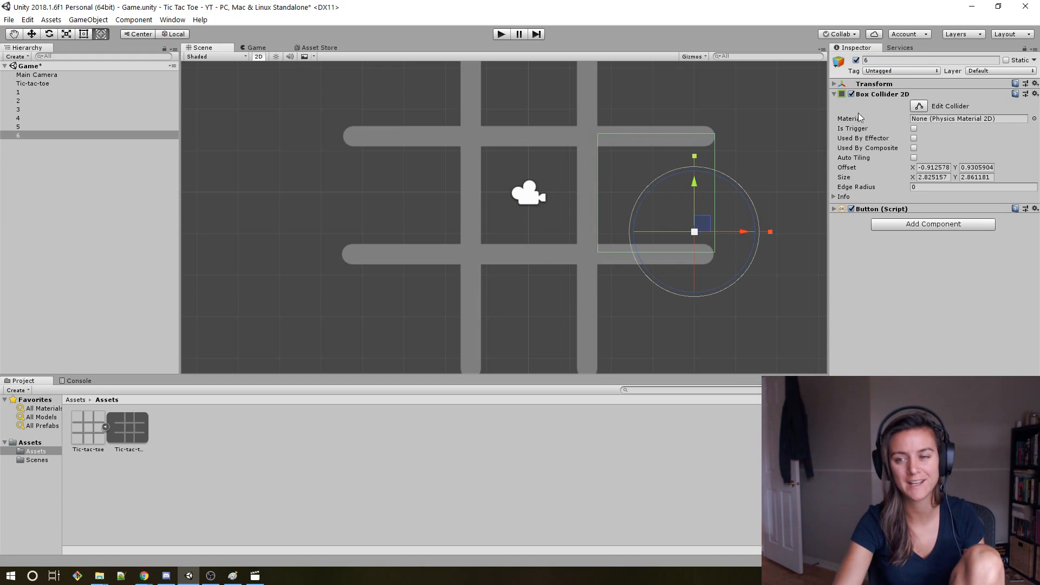
click(889, 61)
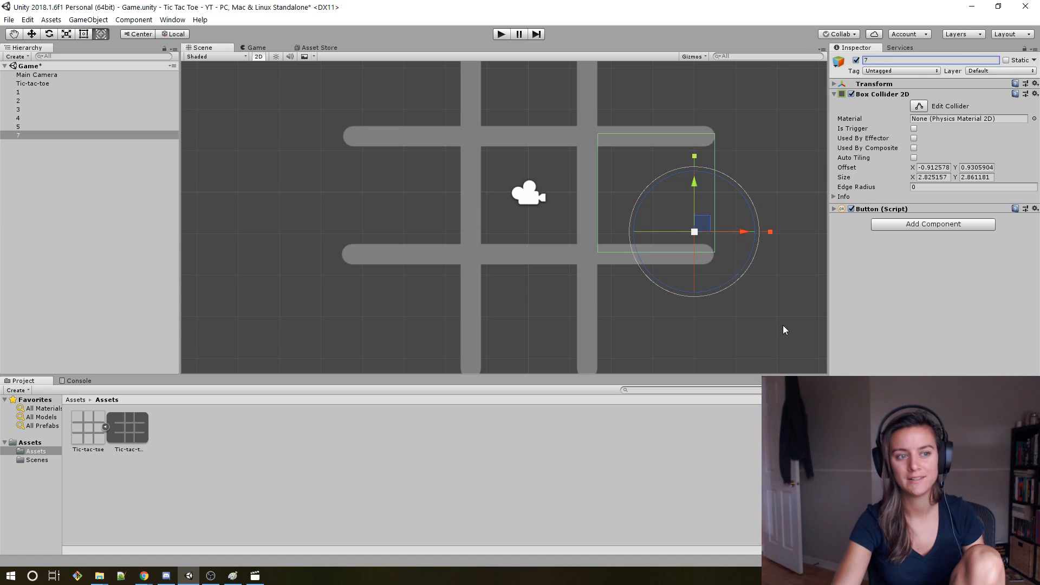
text(7)
key(Return)
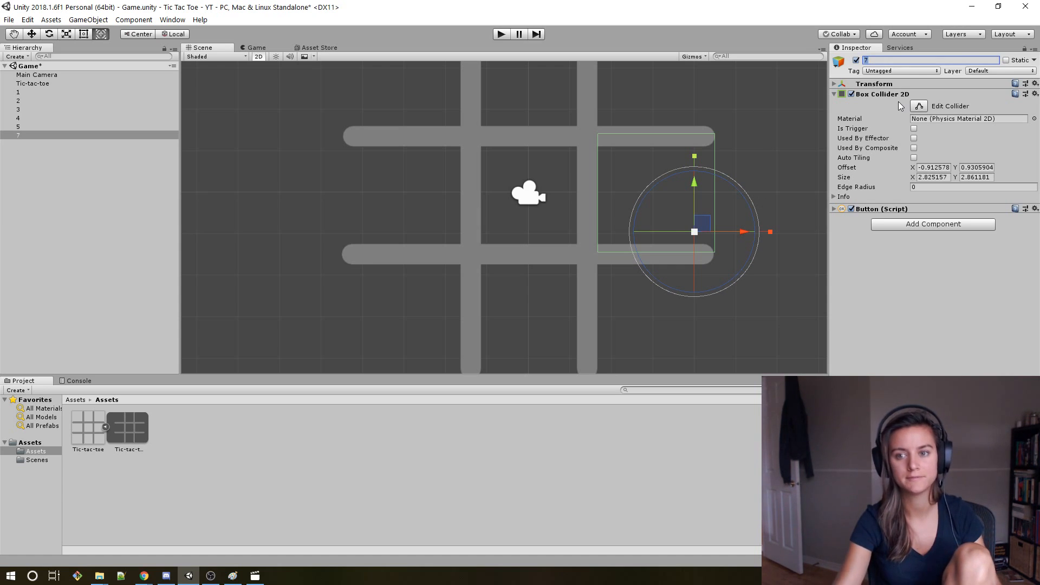
text(6)
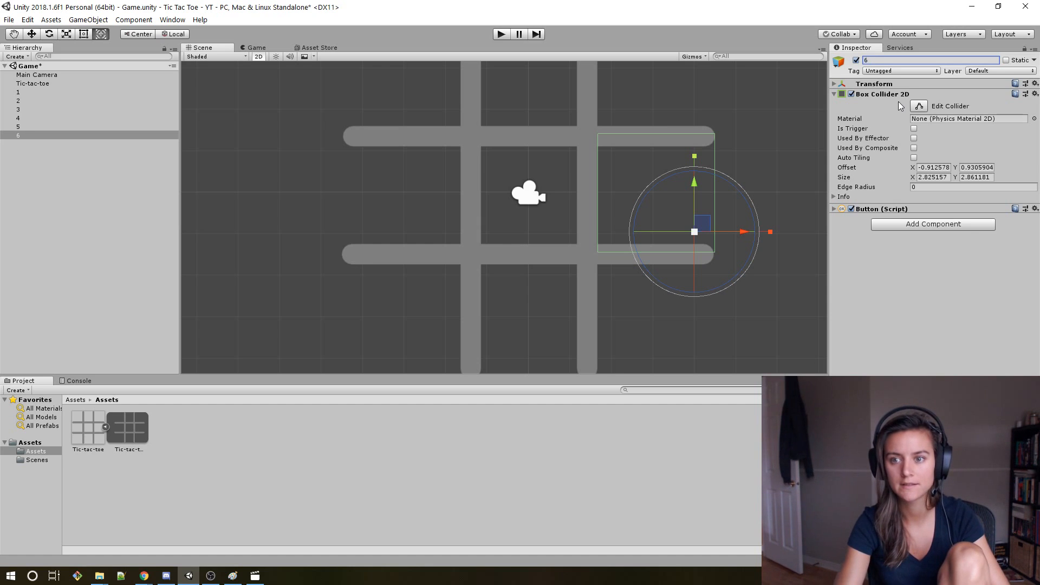
click(811, 281)
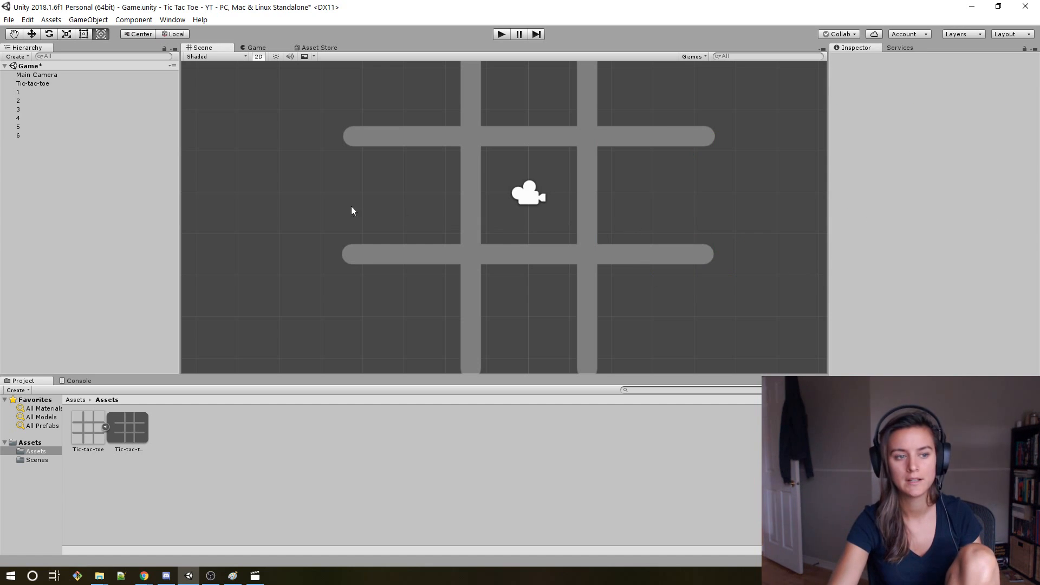
Duplicate object 6, name the copy 7, and move it so its collider covers the board's bottom-left cell.
click(34, 136)
key(ctrl+d)
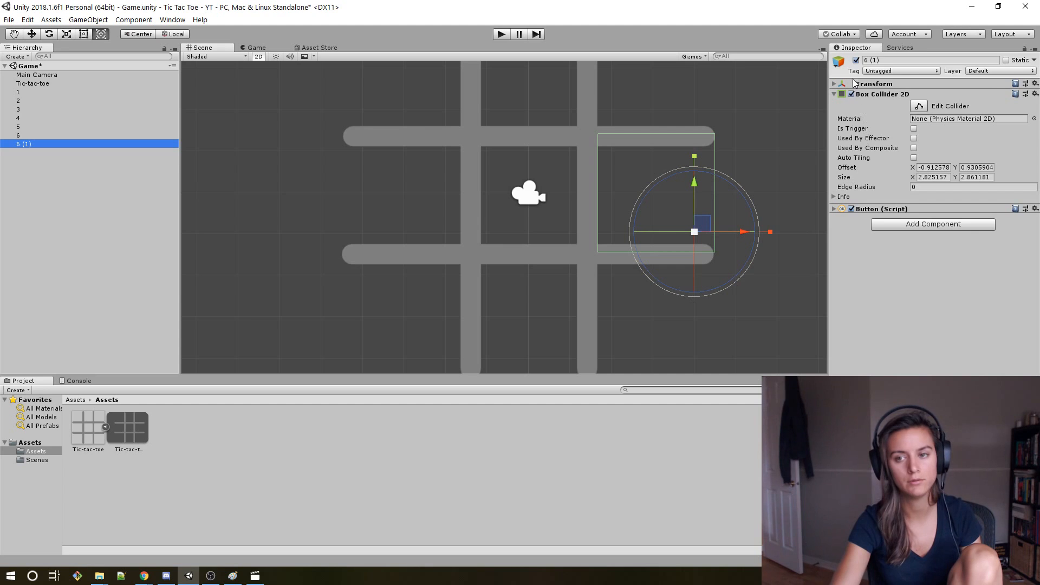
click(890, 61)
text(7)
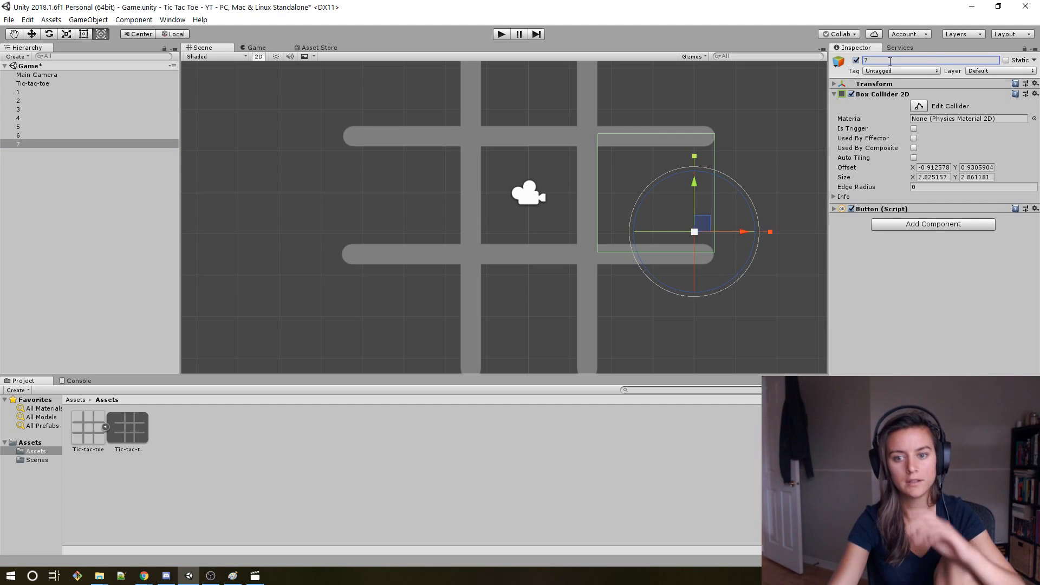
middle_drag(649, 330, 672, 281)
drag(719, 182, 475, 302)
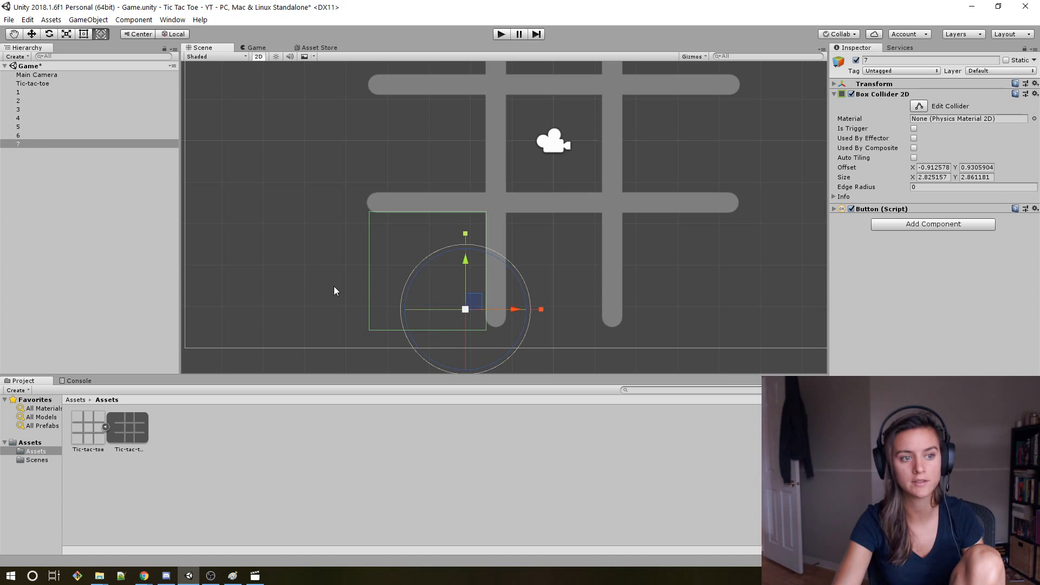
Duplicate object 7, name the copy 8, and move it so its collider covers the board's bottom-middle cell.
click(24, 148)
click(22, 144)
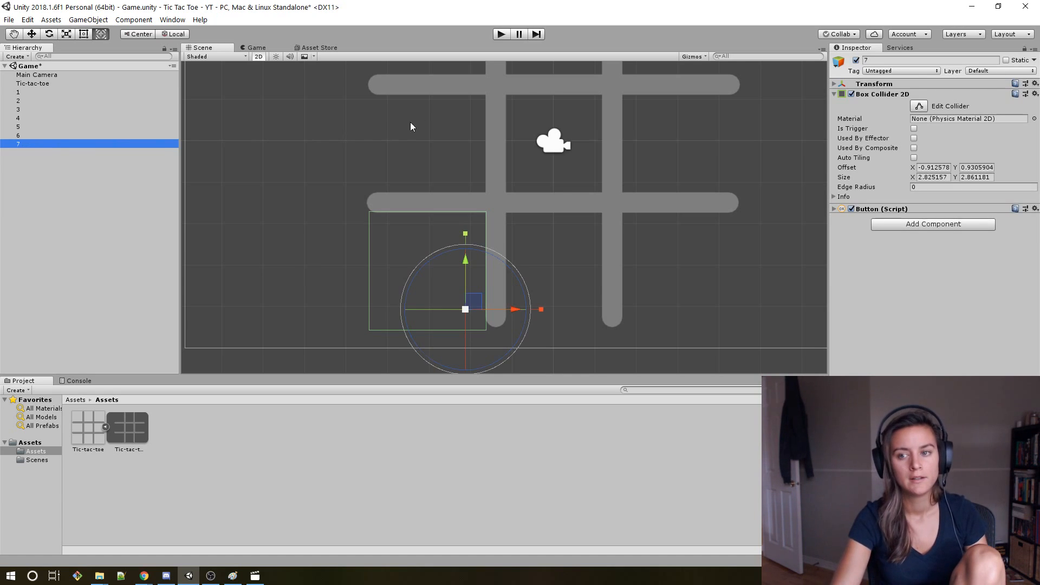
key(ctrl+d)
click(893, 60)
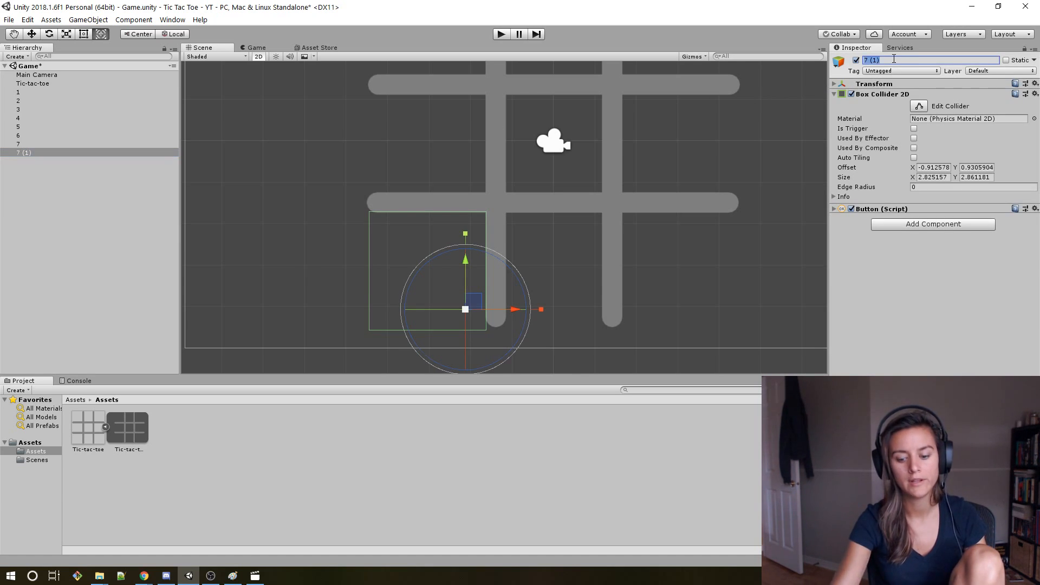
text(8)
key(Return)
drag(479, 305, 602, 305)
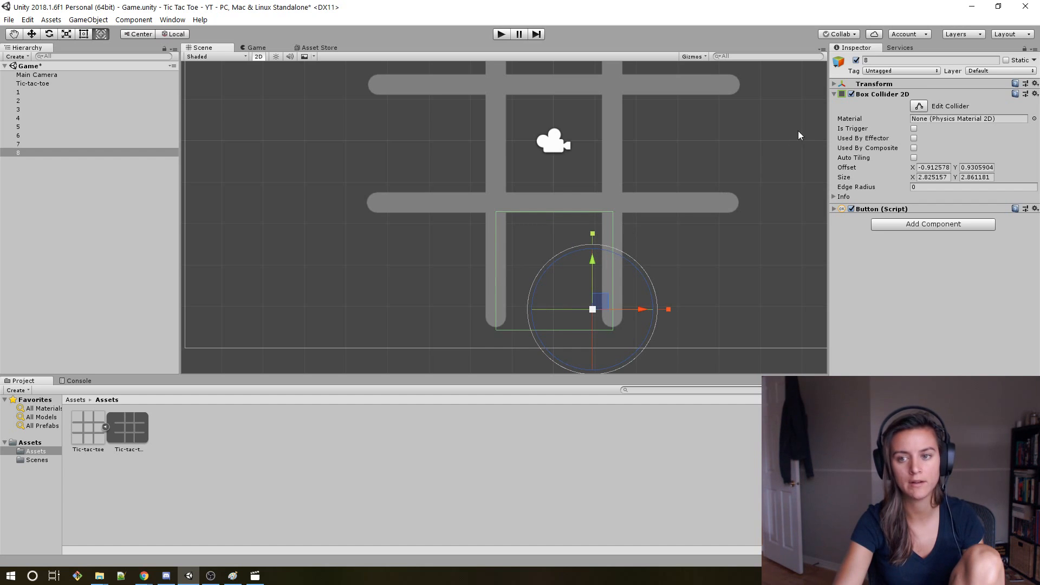
Duplicate object 8, name the copy 9, and move it so its collider covers the board's bottom-right cell.
key(ctrl+d)
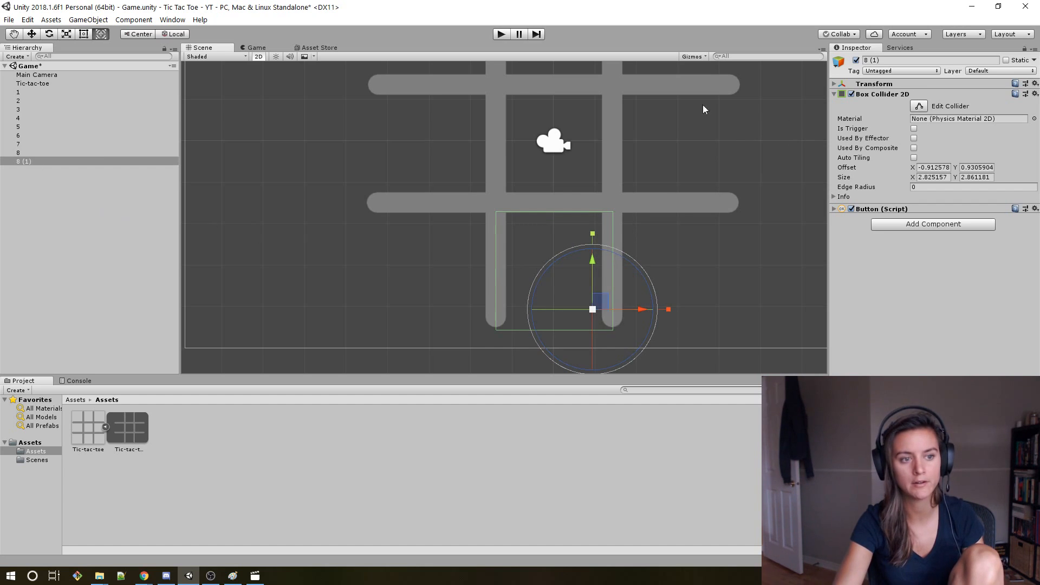
click(893, 61)
text(9)
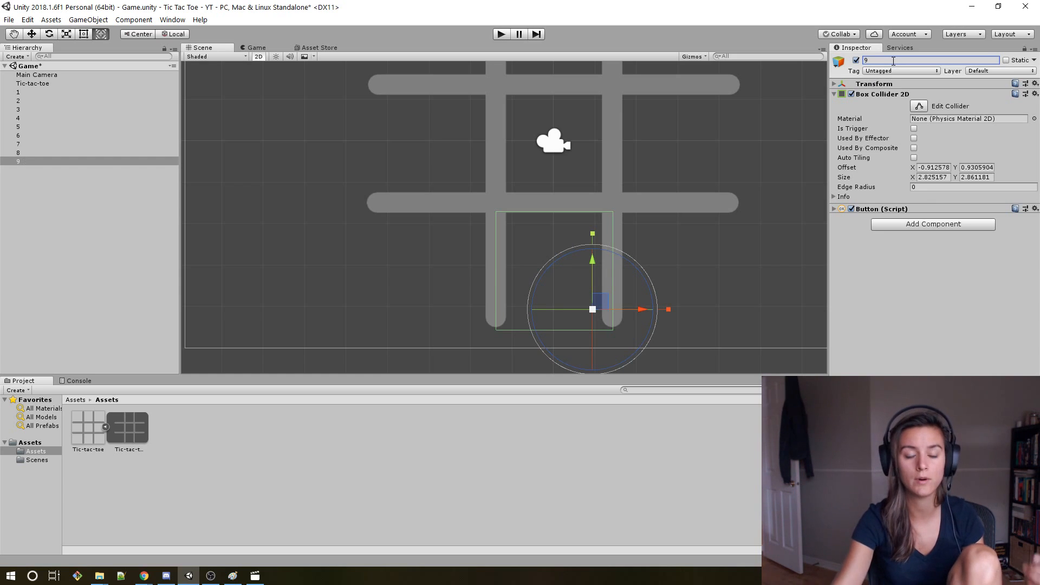
drag(593, 301, 728, 299)
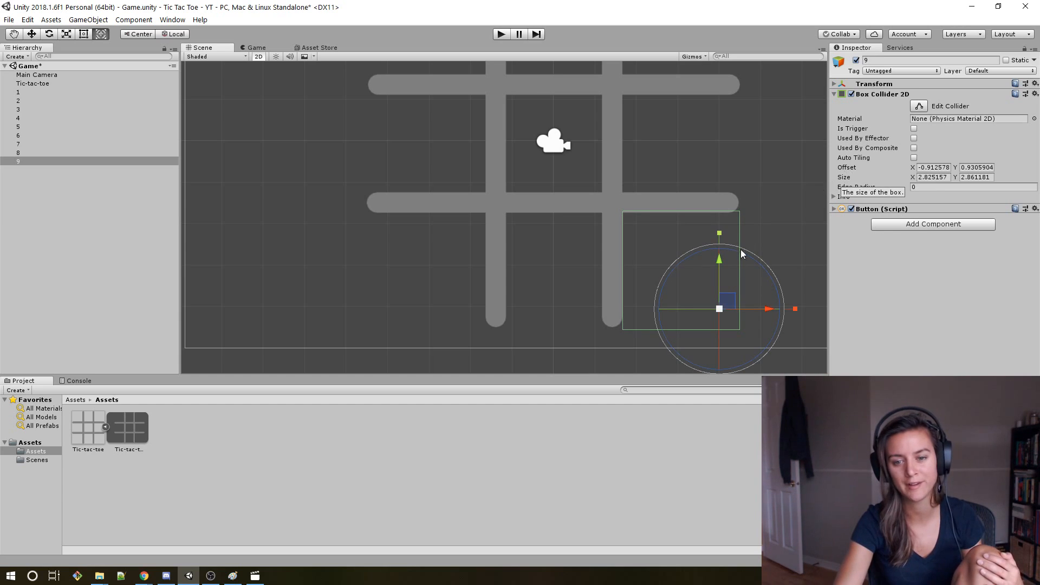
drag(727, 301, 727, 302)
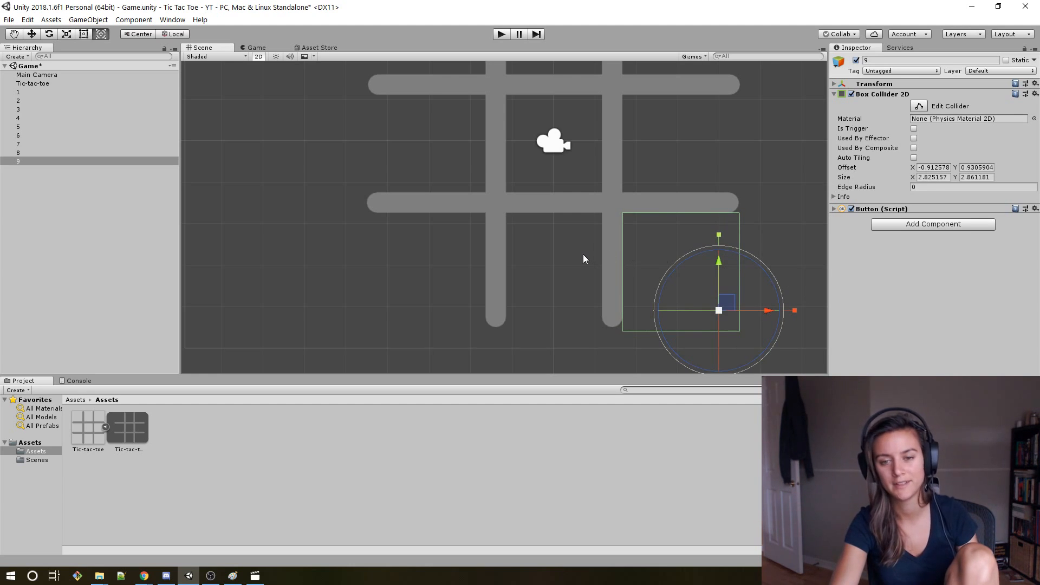
Check the whole board in the Game view, return to the Scene view, and deselect object 9.
scroll(731, 204, down, 3)
middle_drag(770, 147, 704, 194)
scroll(704, 193, down, 1)
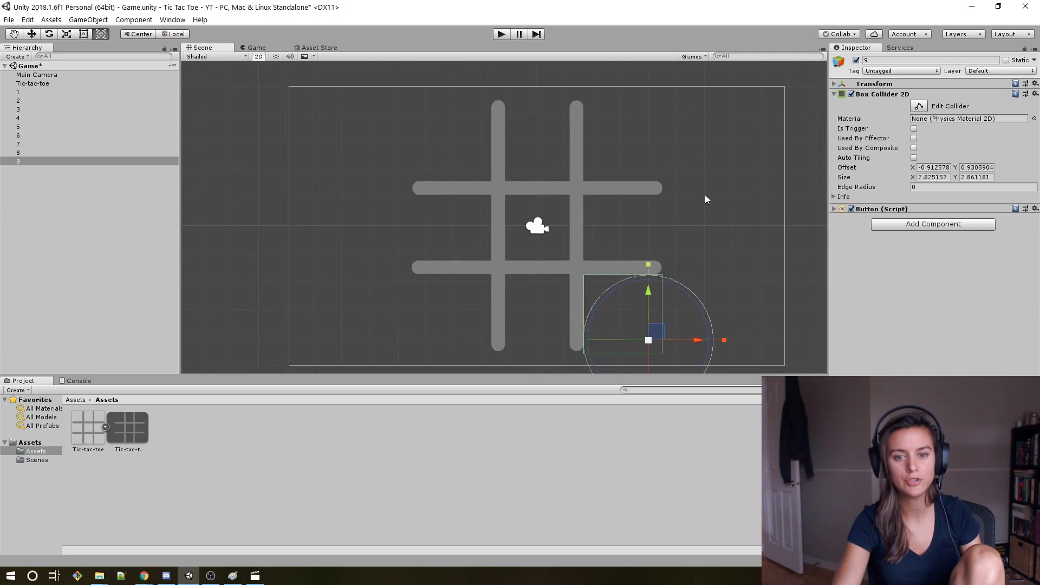
click(256, 48)
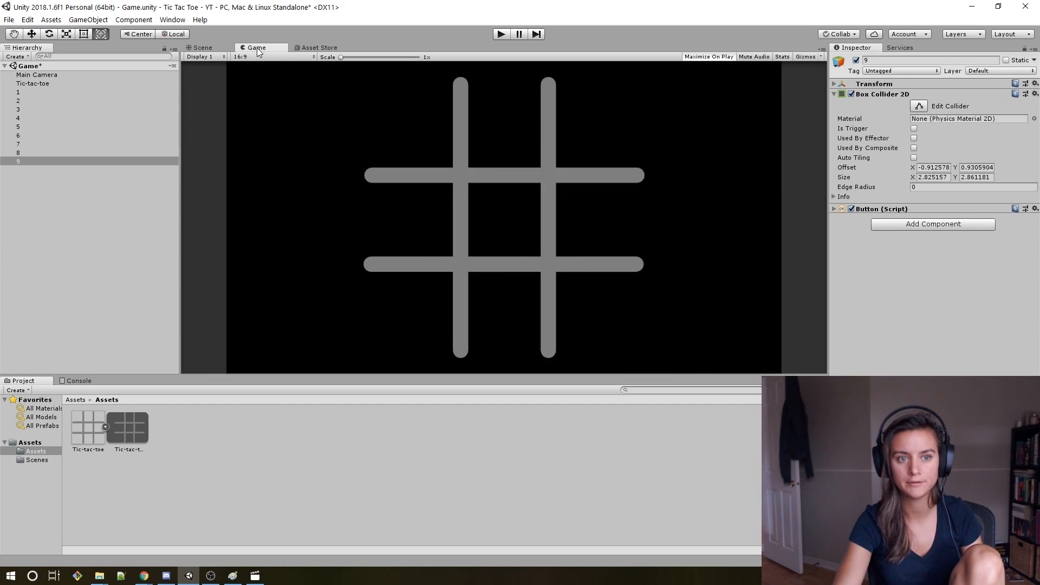
click(203, 47)
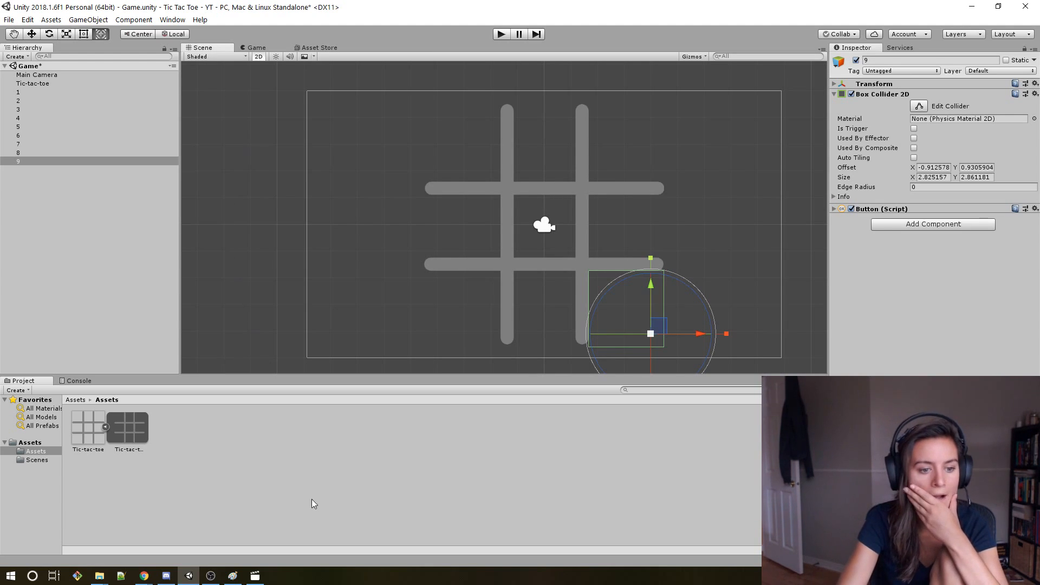
click(285, 477)
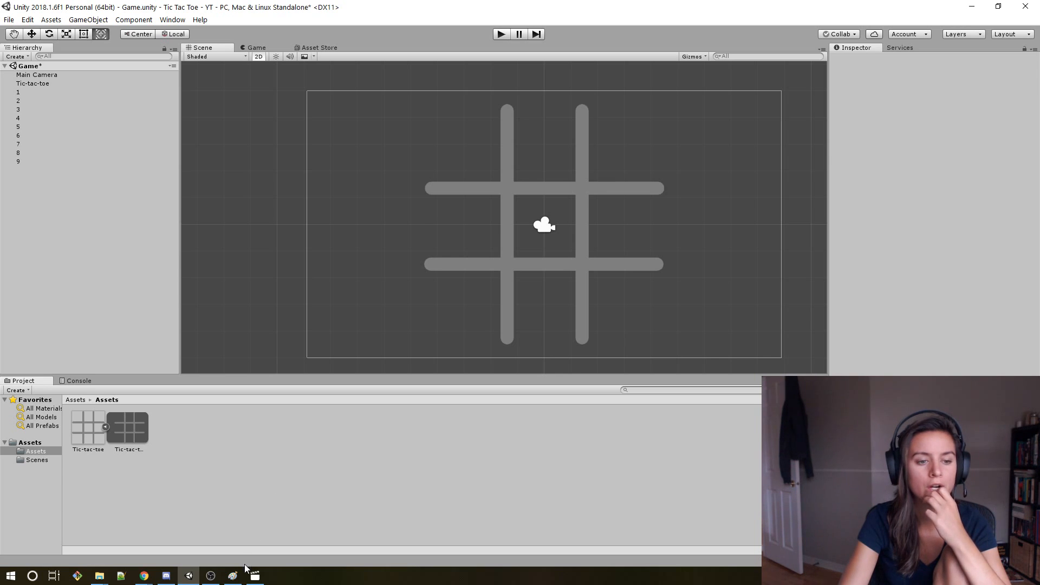
Launch the GIMP image editor.
mouse_move(241, 575)
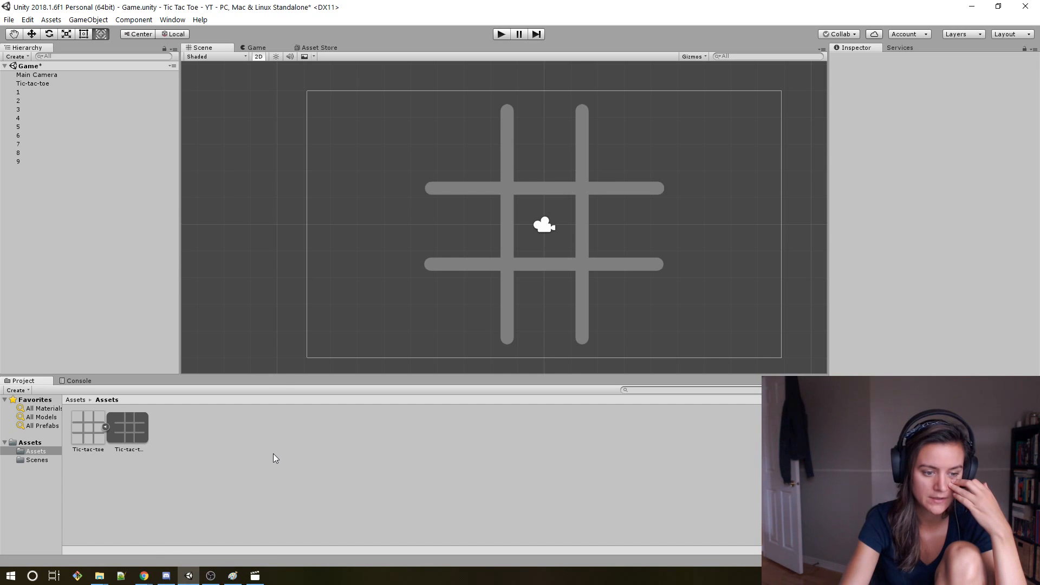
key(super)
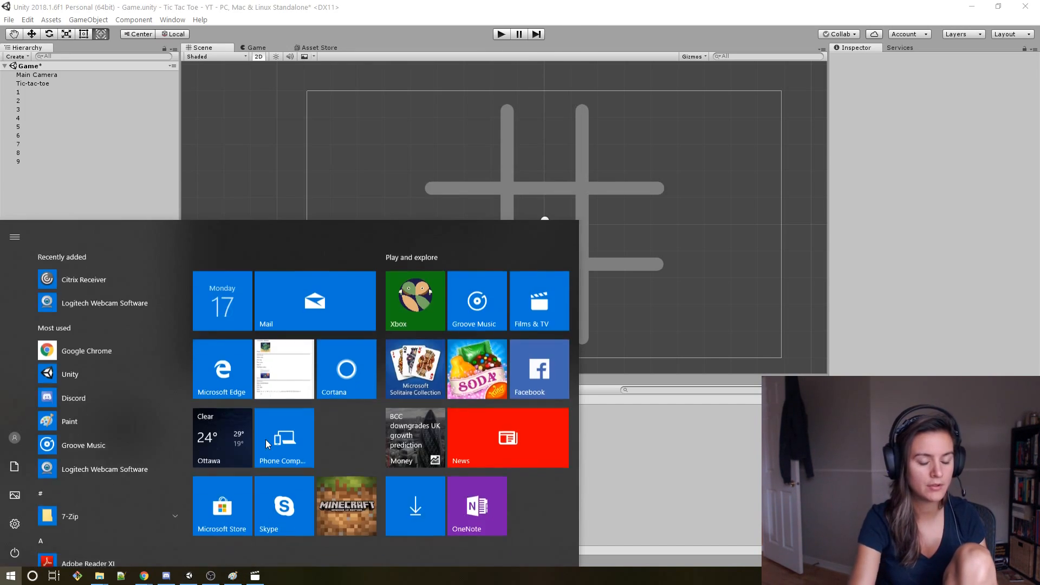
text(gimp)
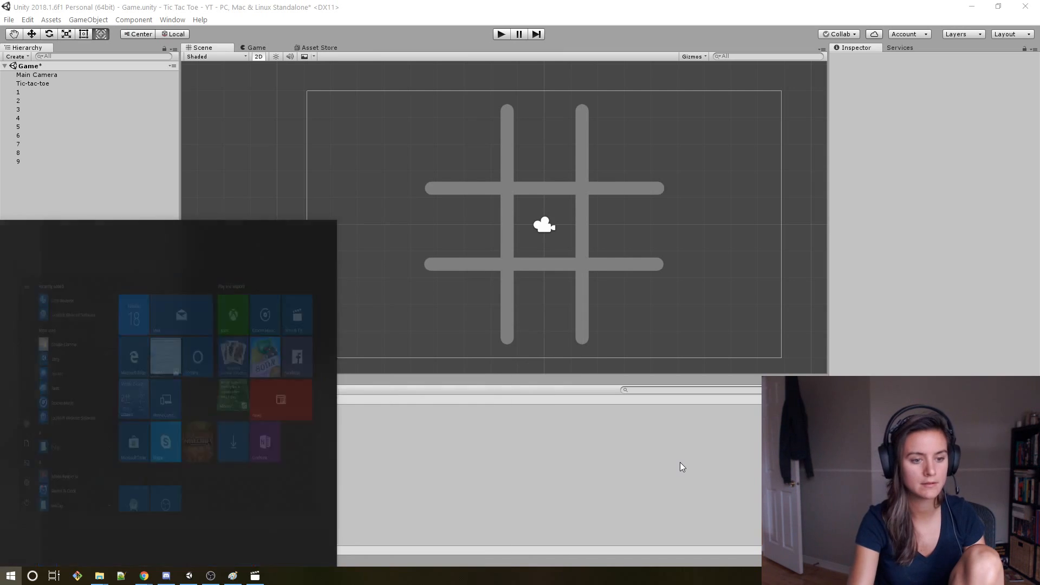
key(Return)
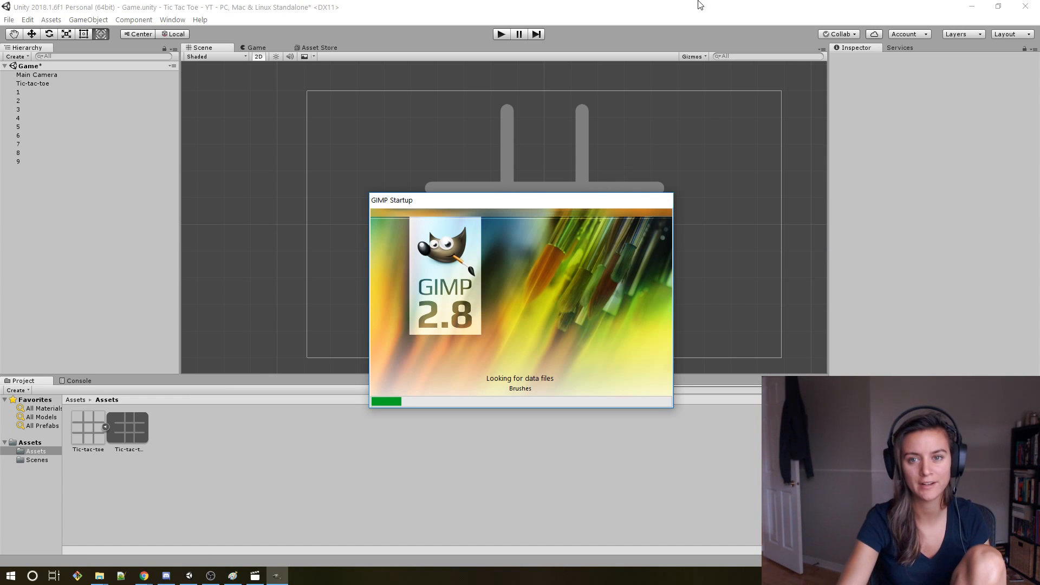
Bring Unity back to the front, collapse the Tic-tac-toe asset's sprite, and save the Game scene.
click(677, 12)
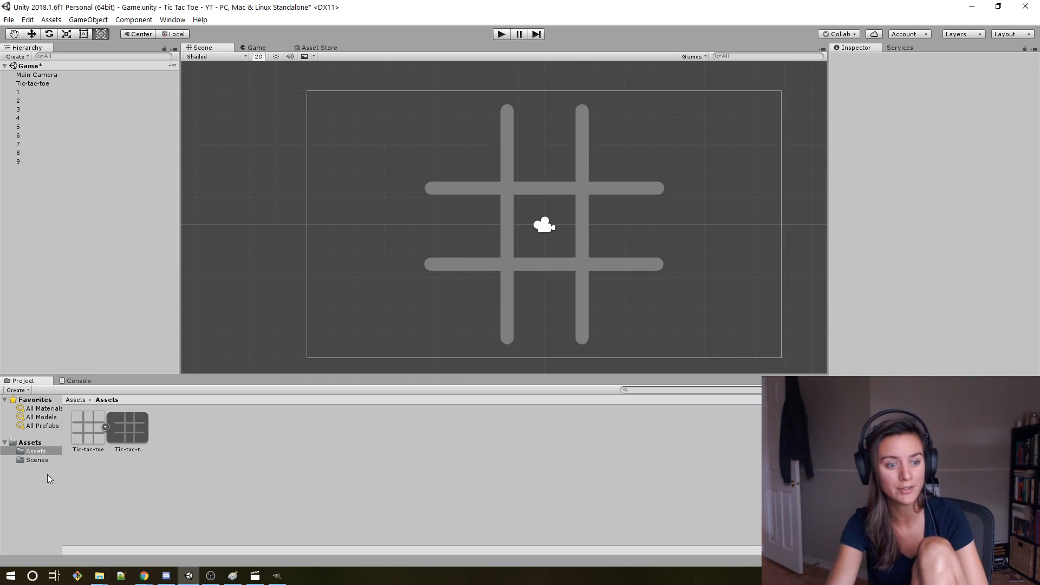
click(105, 427)
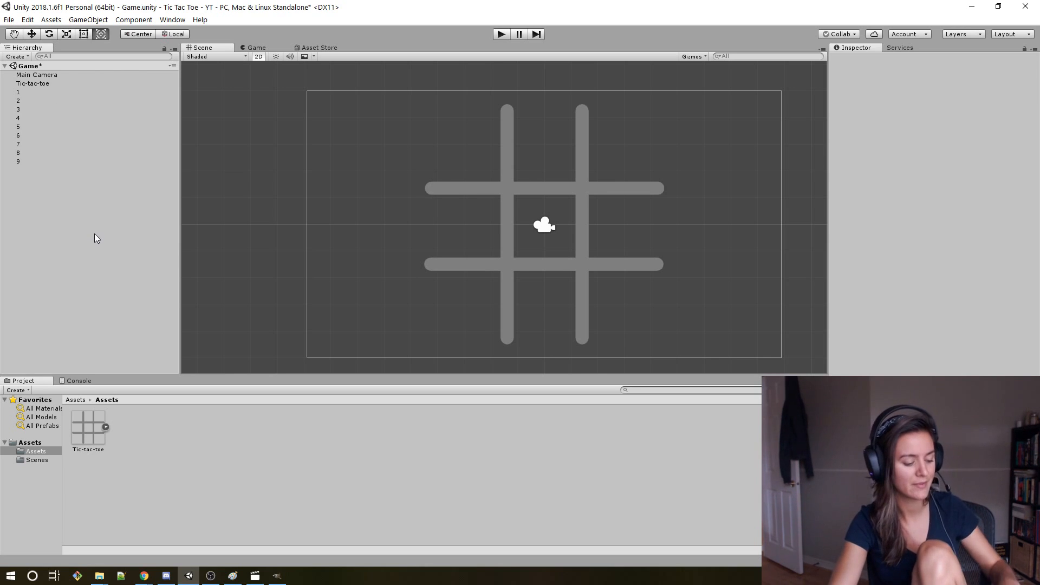
key(ctrl+s)
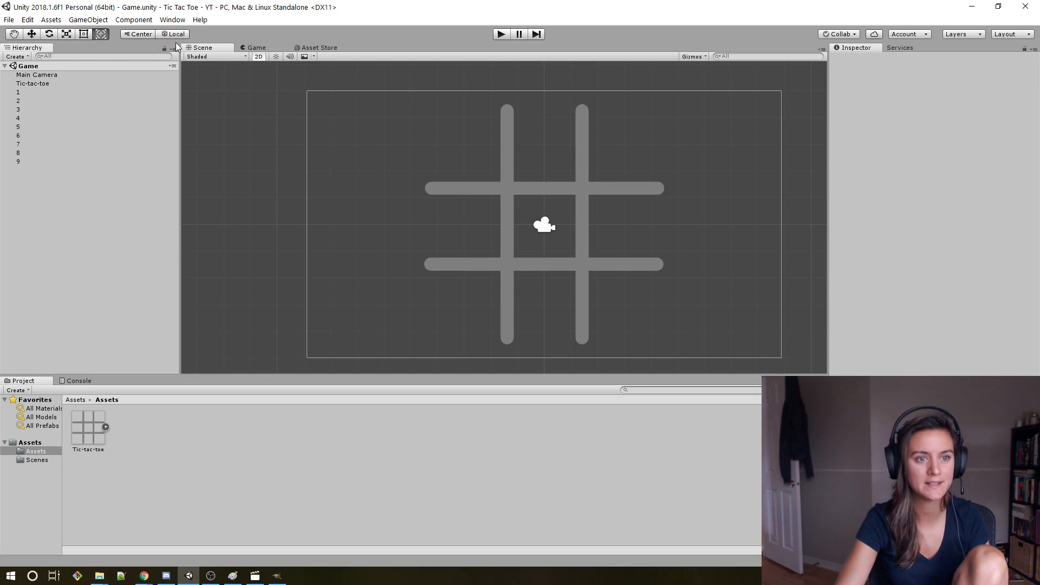
Show the board in the Game view, then open the TitleScreen scene and the WinScreen scene from the Scenes folder.
click(257, 48)
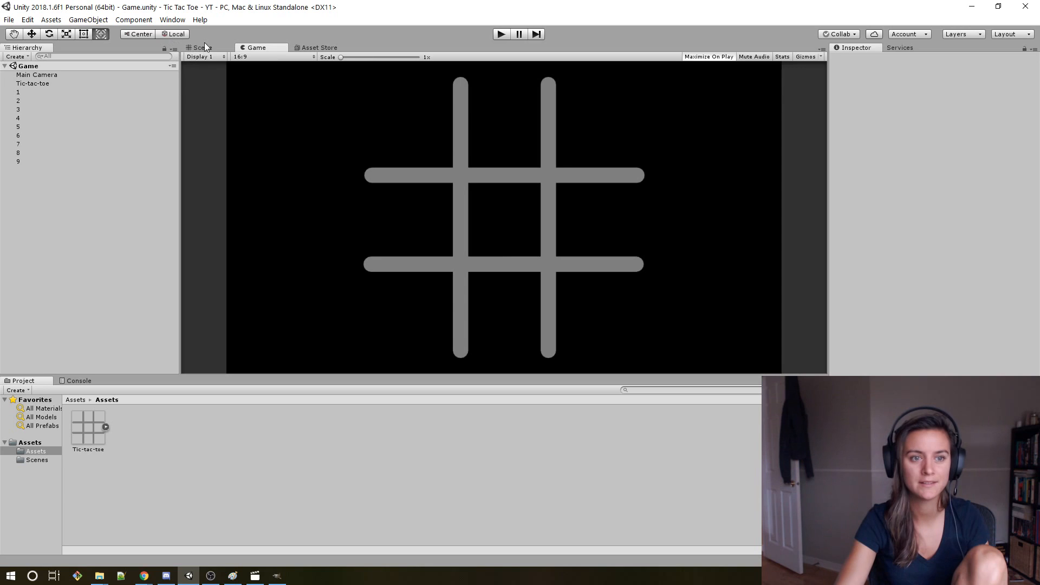
click(37, 459)
click(87, 428)
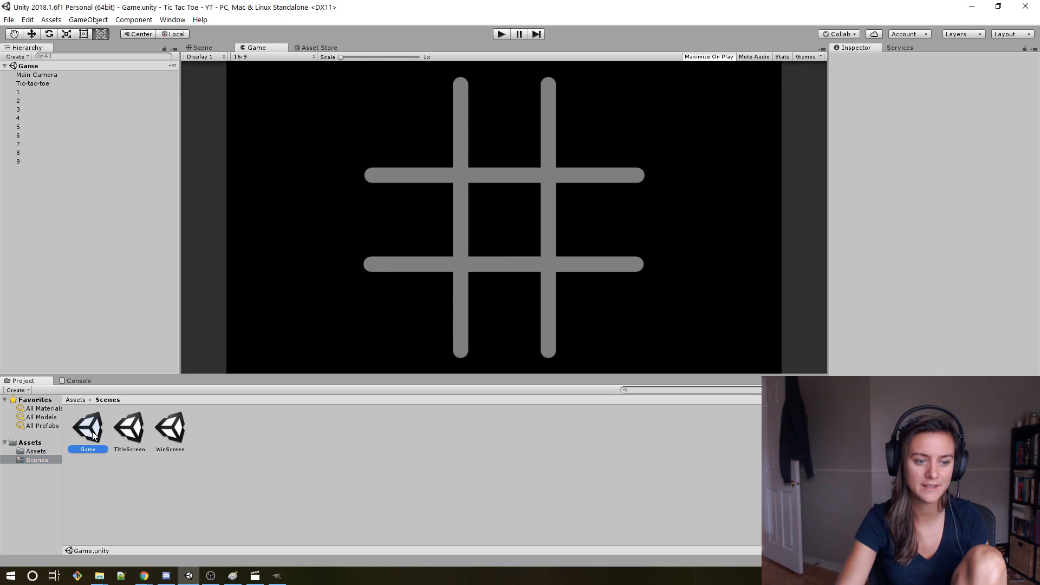
double_click(130, 434)
double_click(174, 431)
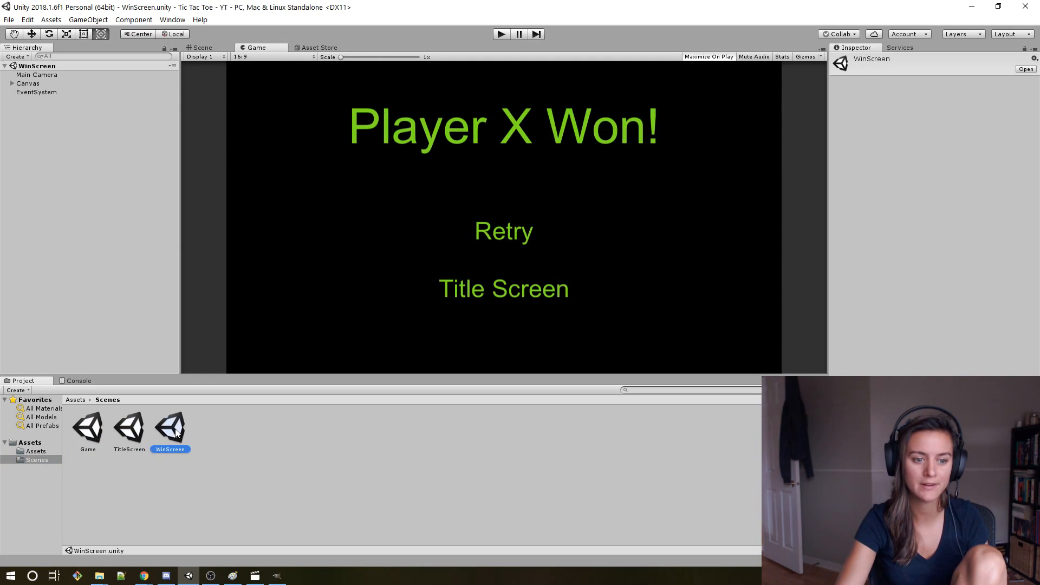
Open the Build Settings and add the open WinScreen scene to the scenes in the build.
click(9, 20)
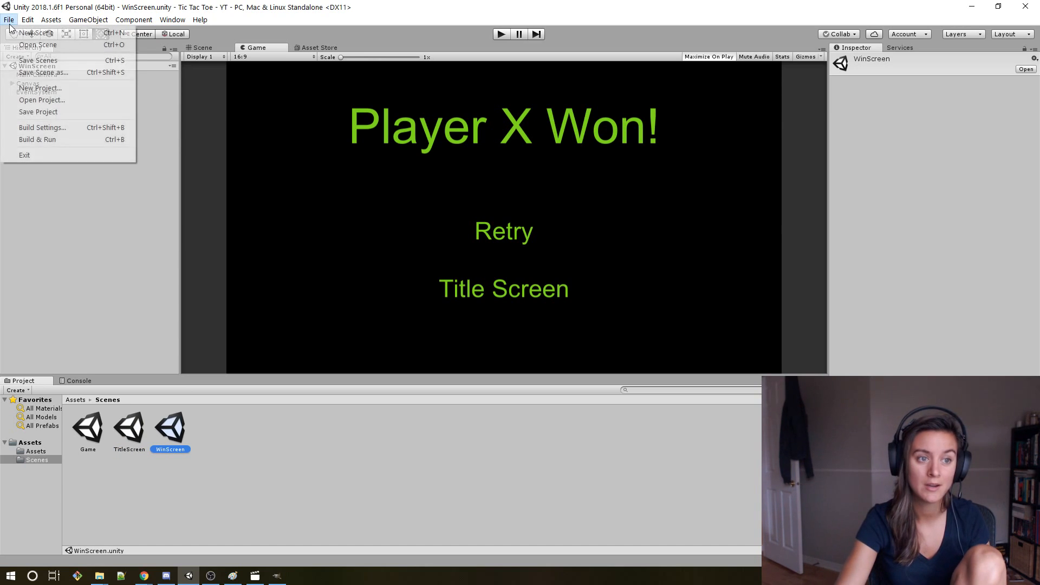
click(99, 128)
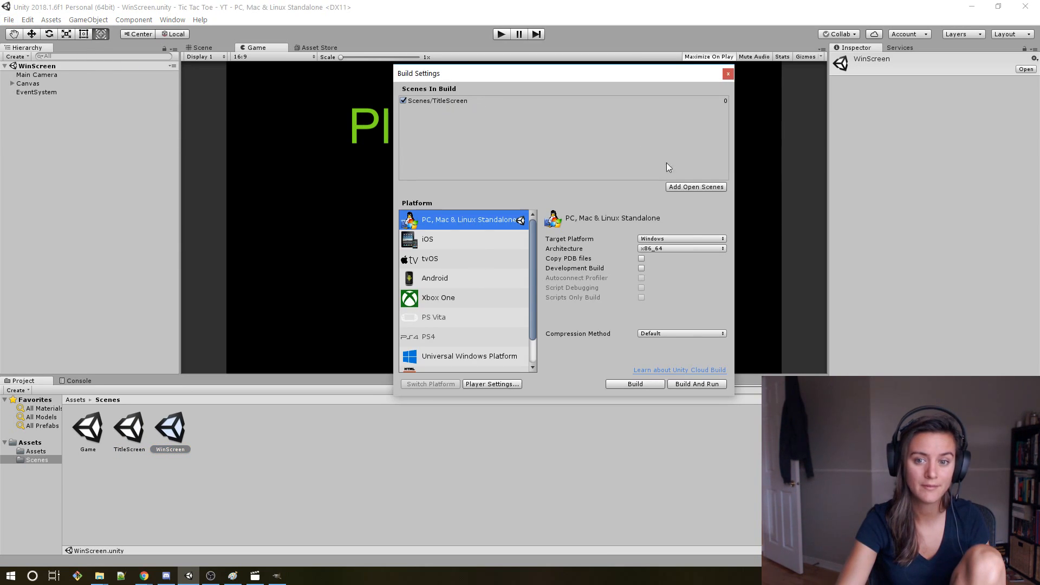
click(697, 187)
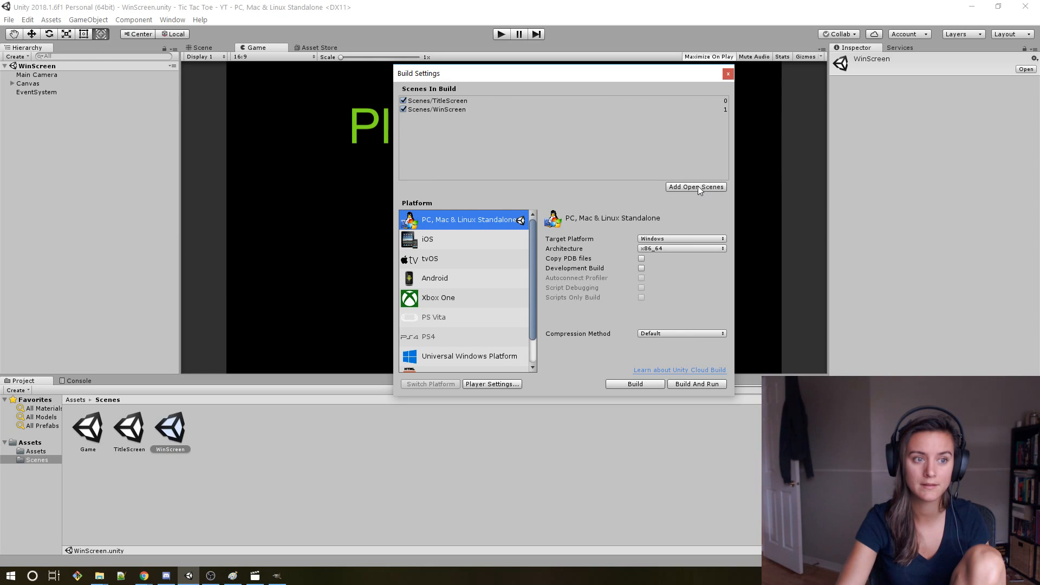
Open the Game scene and add it to the scenes in the build, minimizing GIMP when it comes to the front.
click(138, 429)
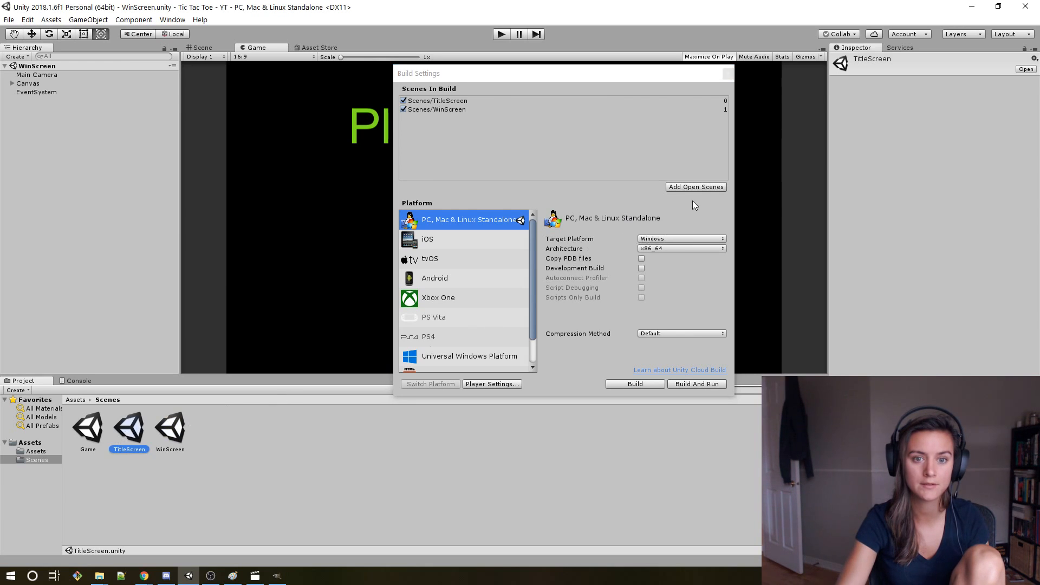
click(88, 429)
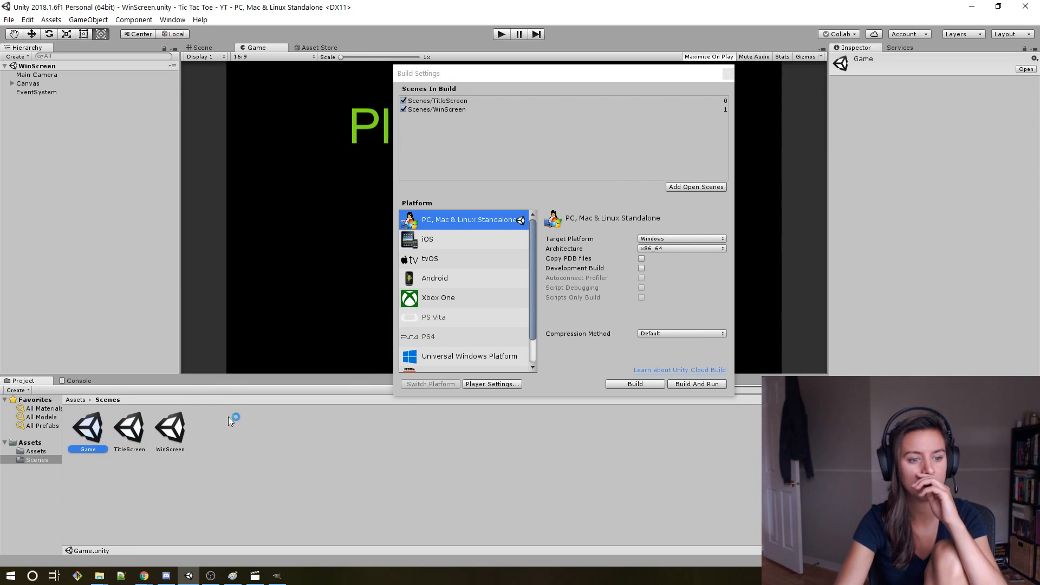
click(696, 188)
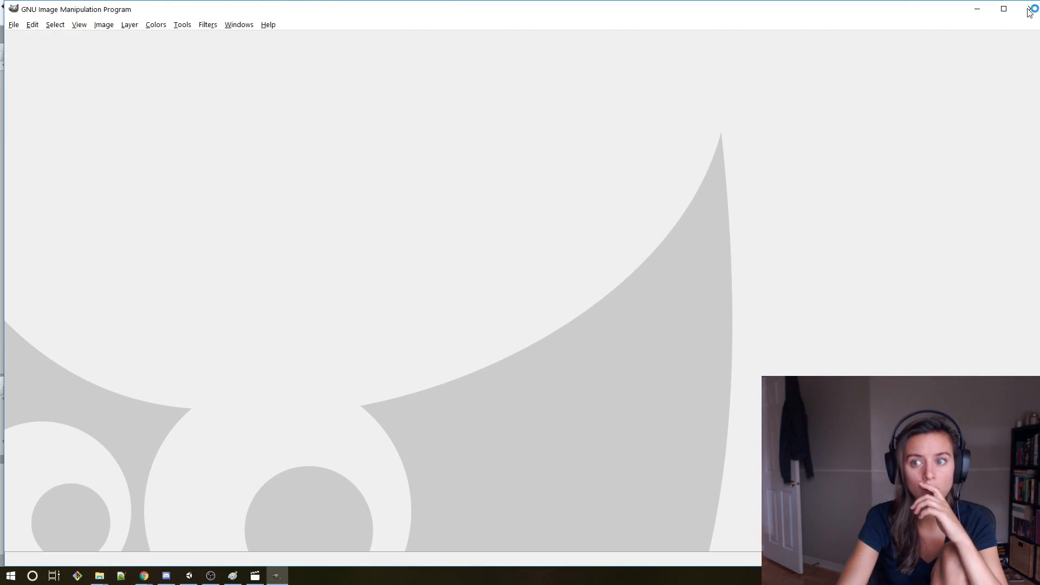
click(977, 12)
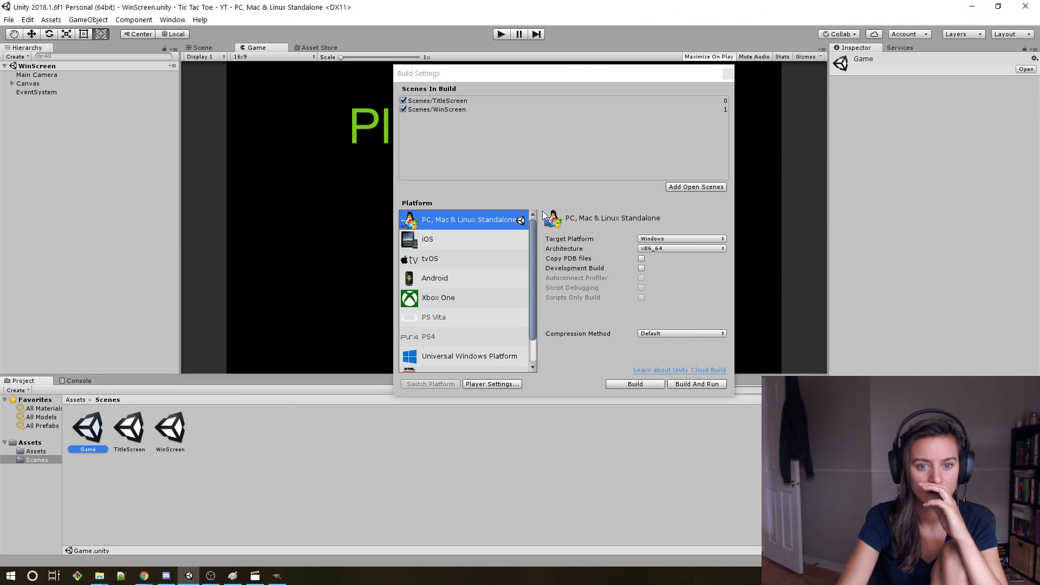
click(703, 190)
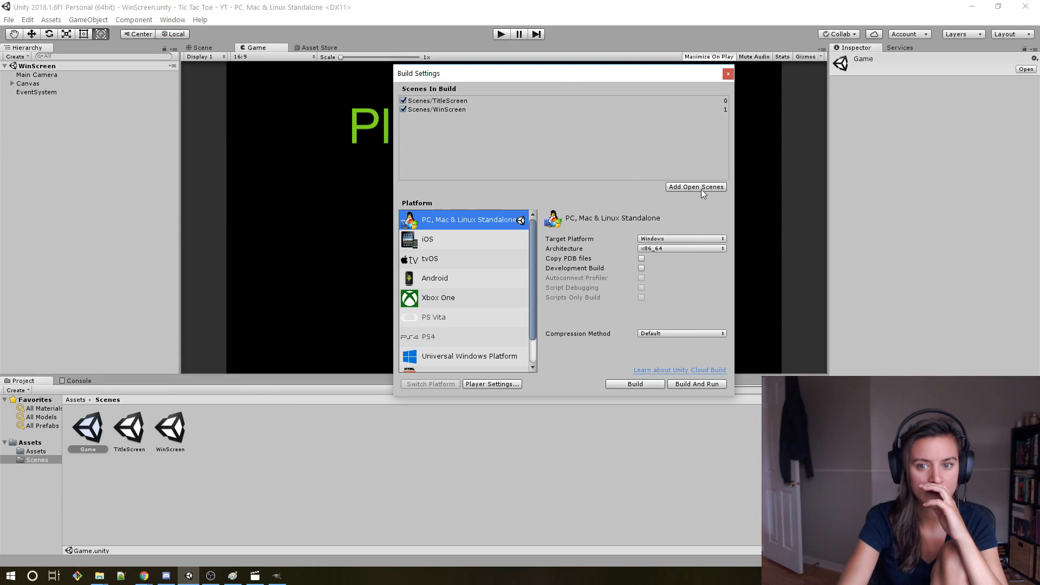
double_click(93, 425)
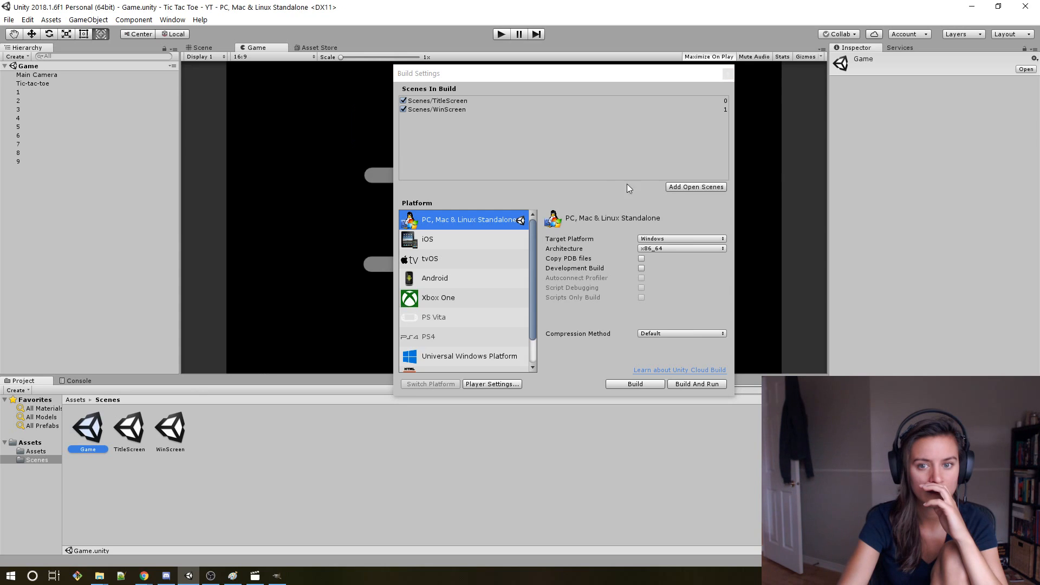
click(707, 186)
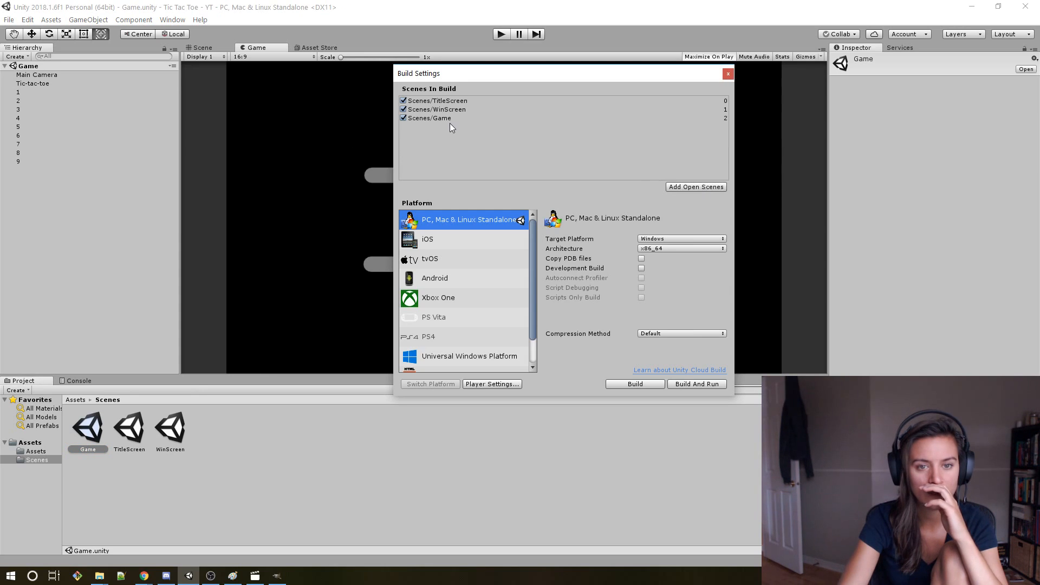
Reorder the build scenes so WinScreen comes after Game, and close the Build Settings without building.
drag(452, 110, 453, 128)
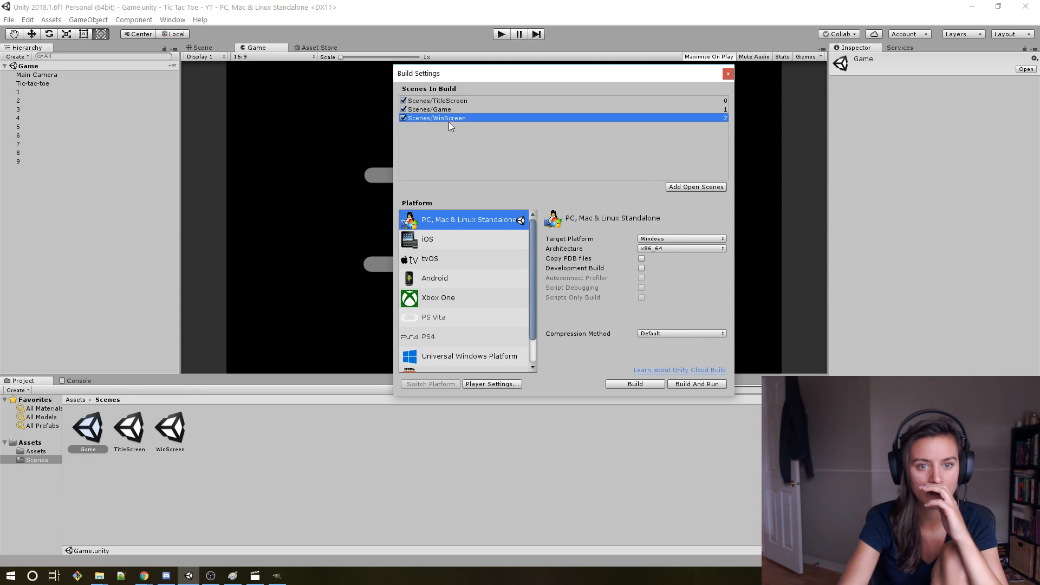
click(458, 102)
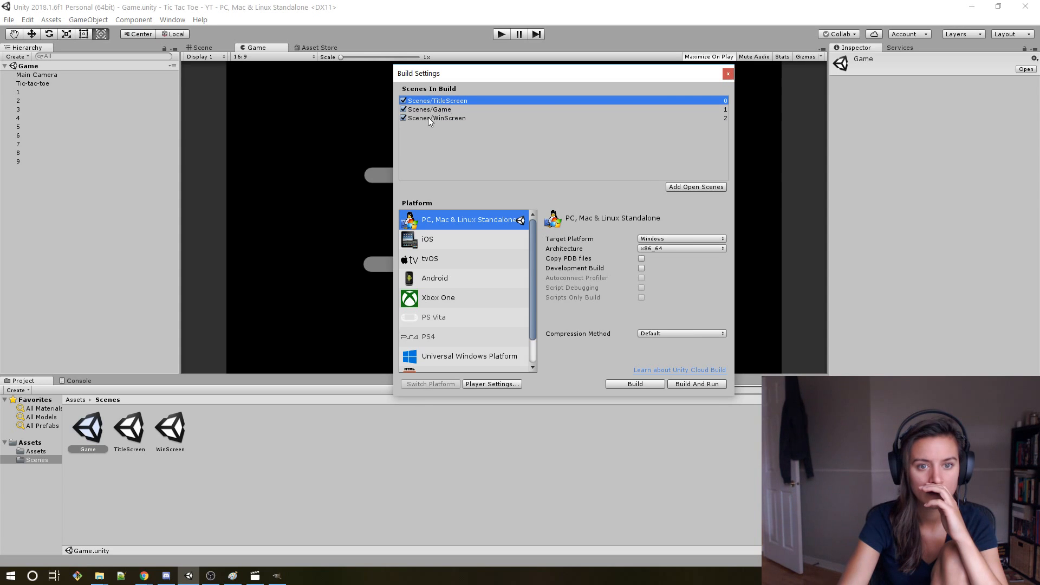
click(433, 112)
click(437, 119)
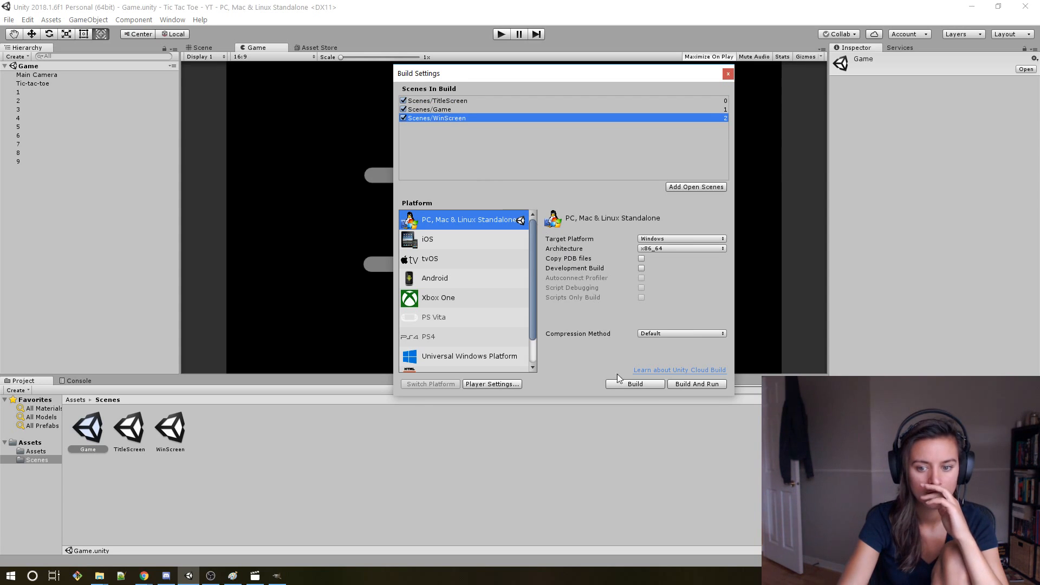
click(636, 384)
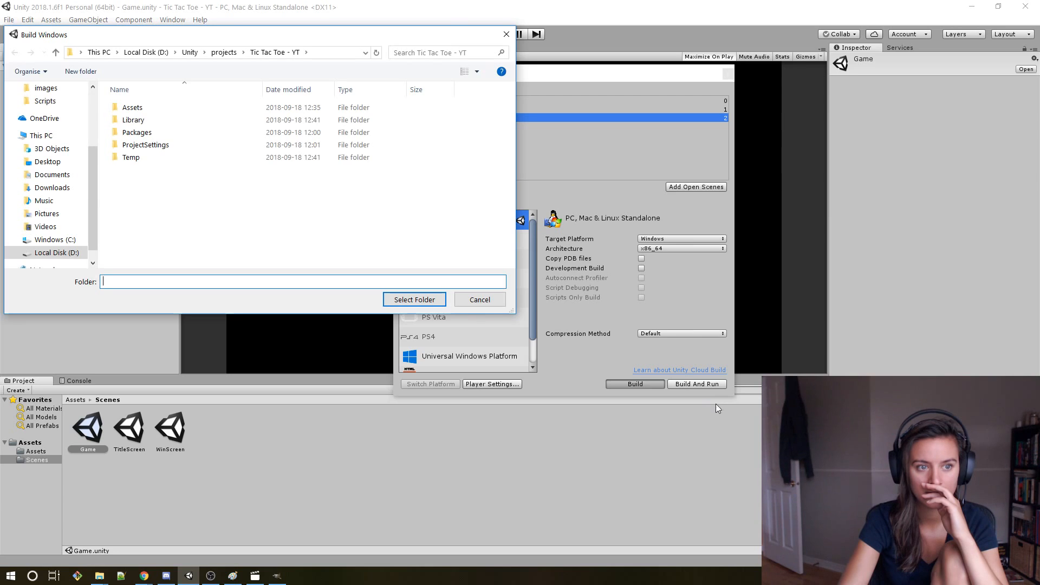
click(497, 300)
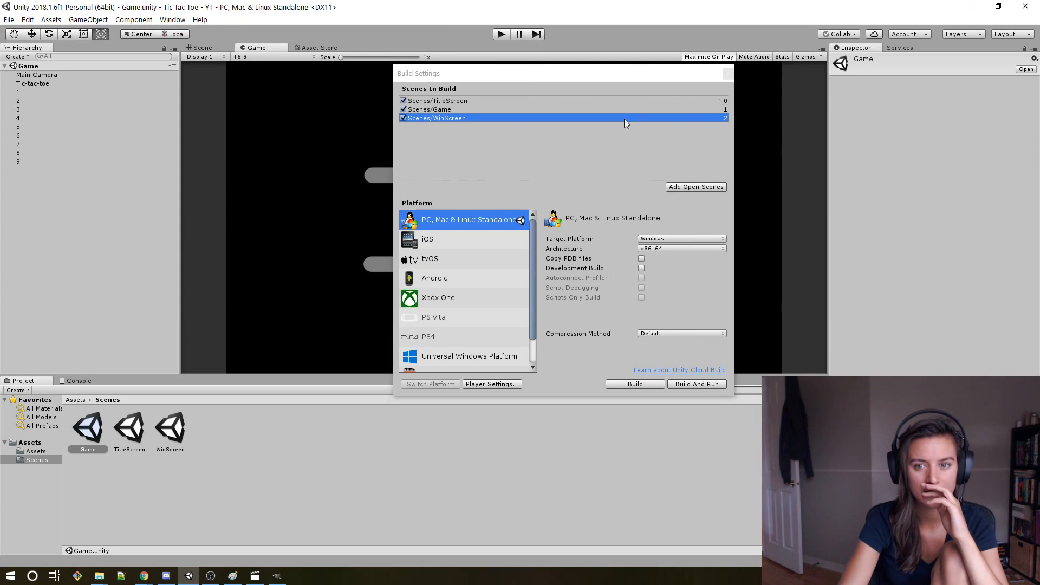
click(728, 75)
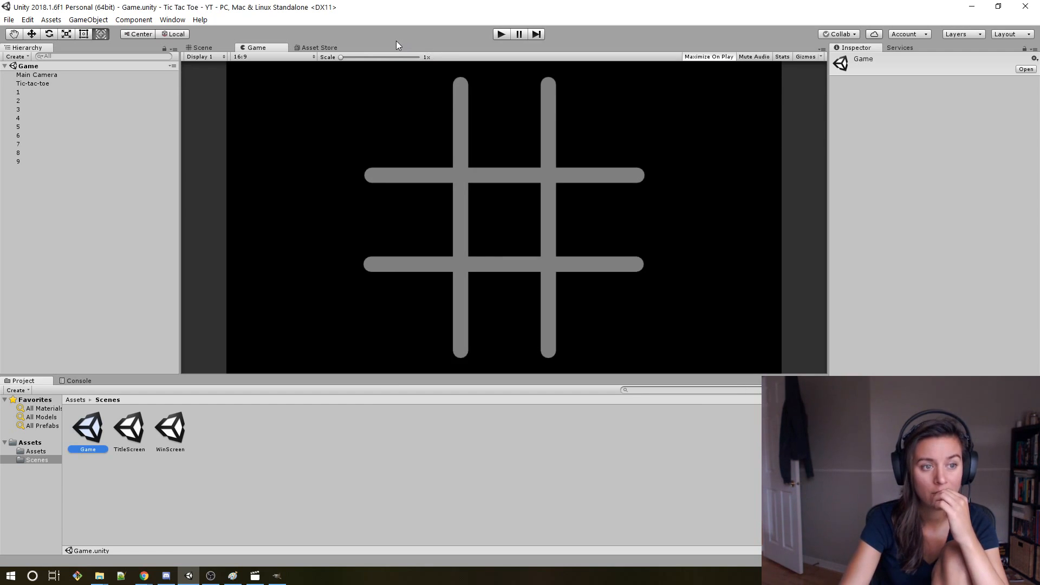
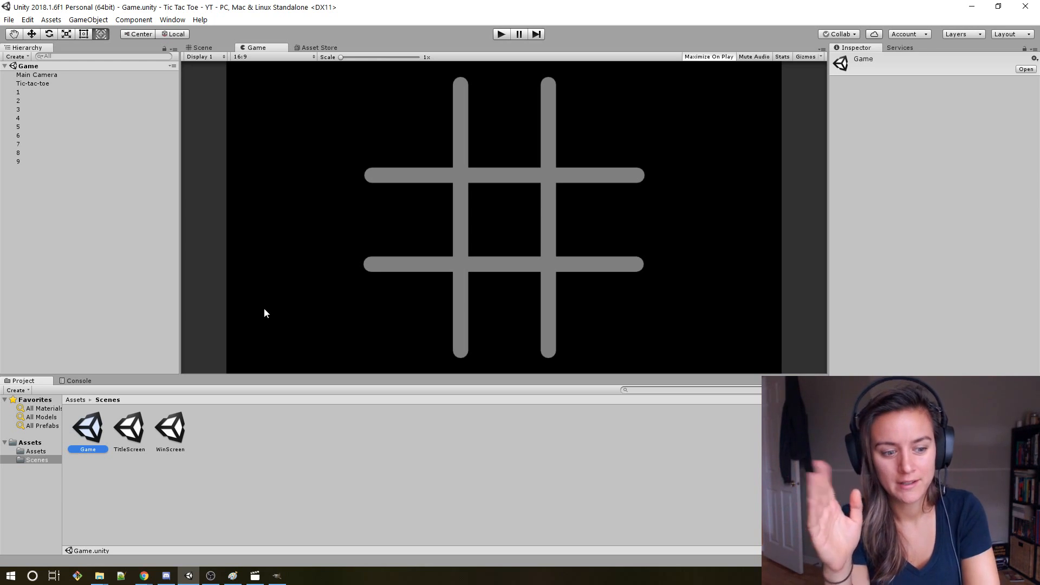
Switch to the TIC TAC TOE plan in Google Docs and review the UI, screen-linking and Xs and Os items.
click(145, 576)
click(313, 534)
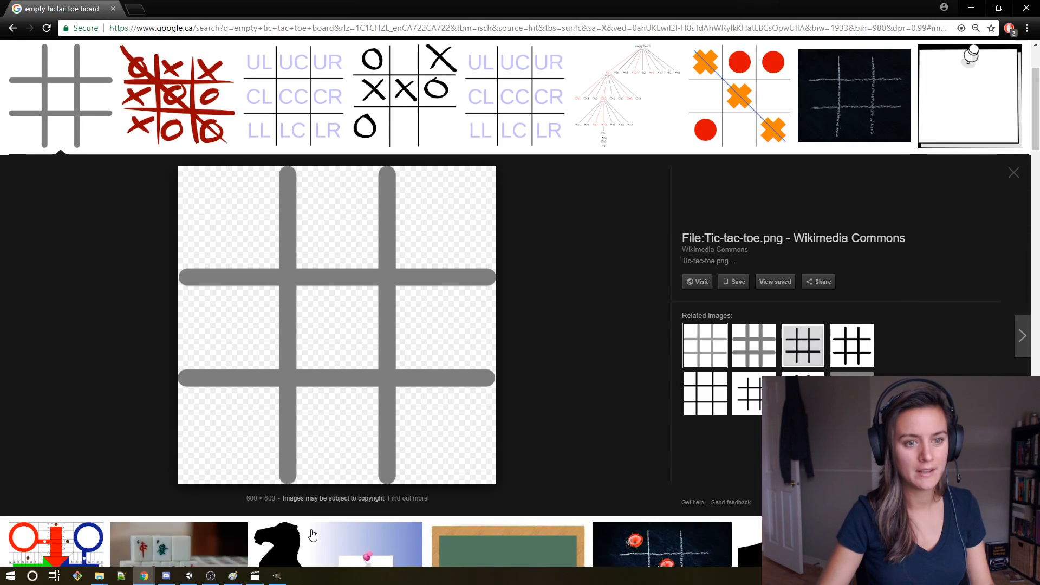
key(alt+Tab)
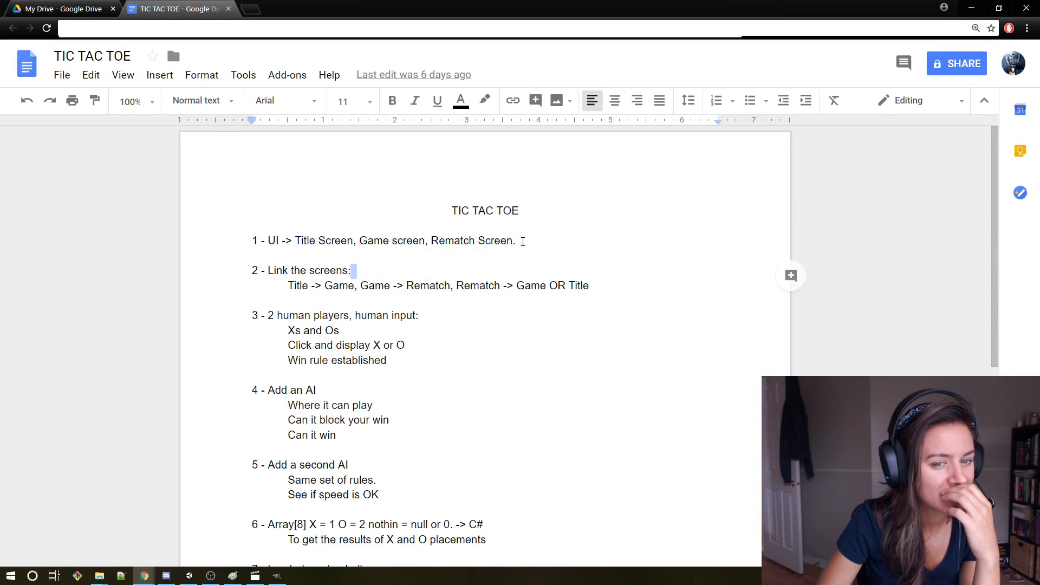
drag(518, 241, 209, 226)
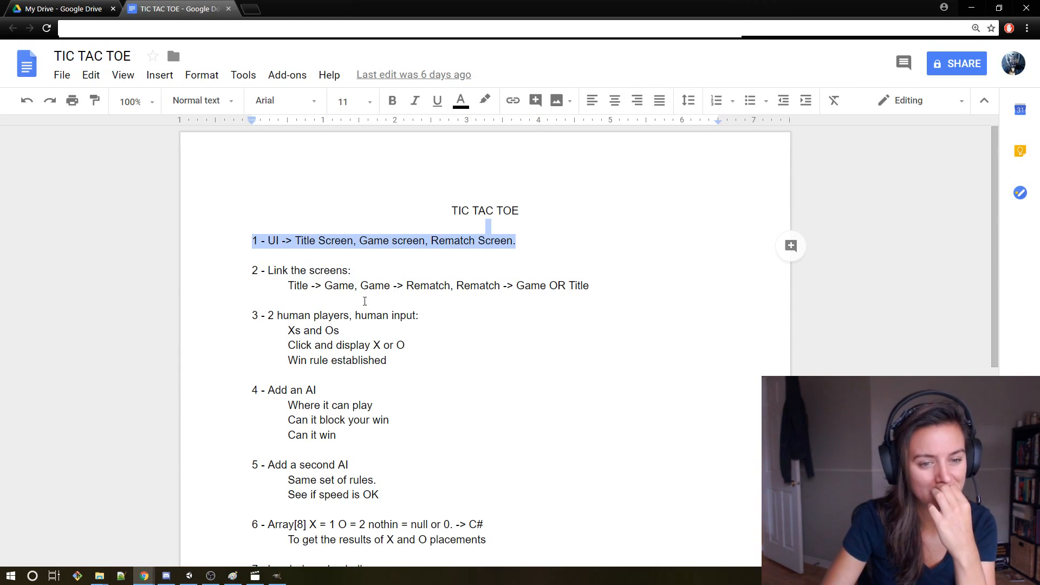
drag(608, 285, 210, 261)
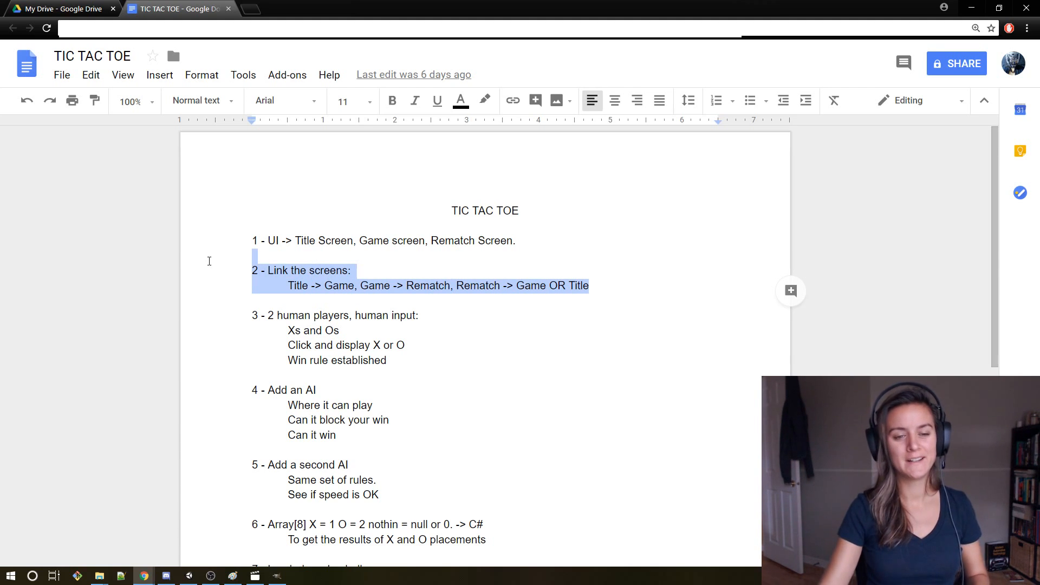
drag(346, 331, 284, 330)
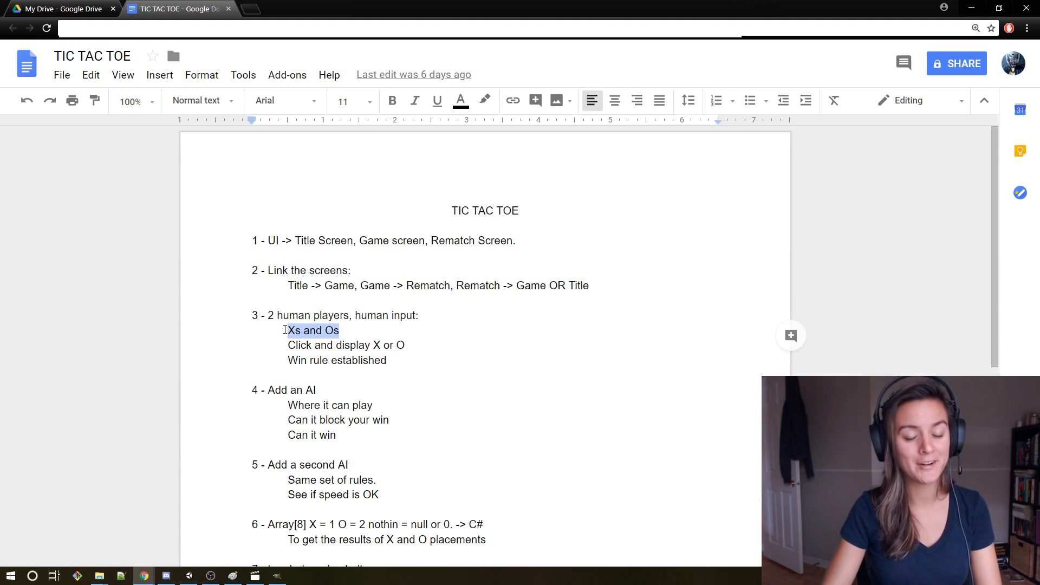
Add an indented line "Create X and O" at the end of item 2, Link the screens.
drag(612, 295, 609, 293)
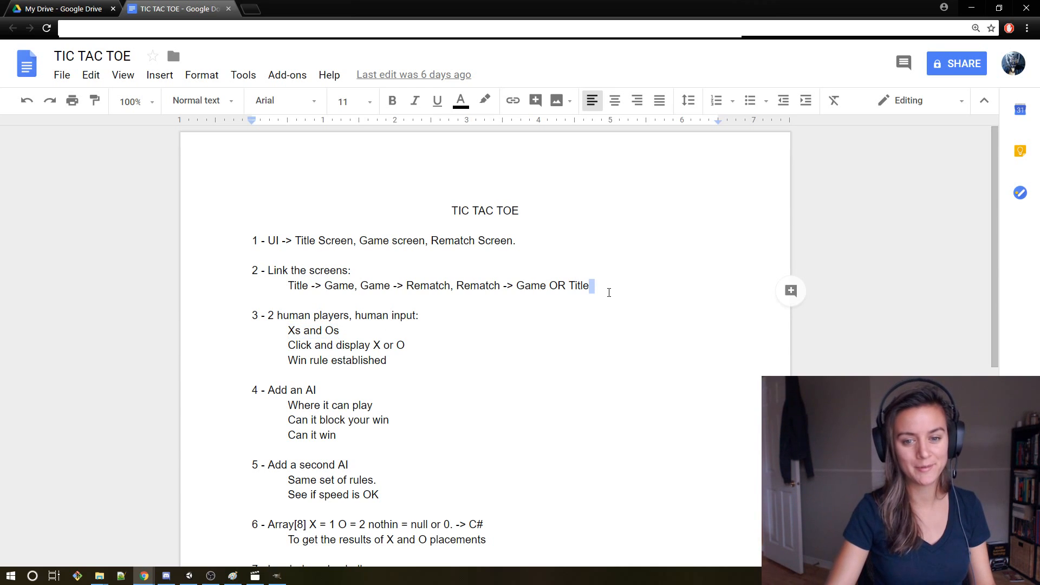
click(608, 287)
key(Return)
key(Tab)
text(Create X and O)
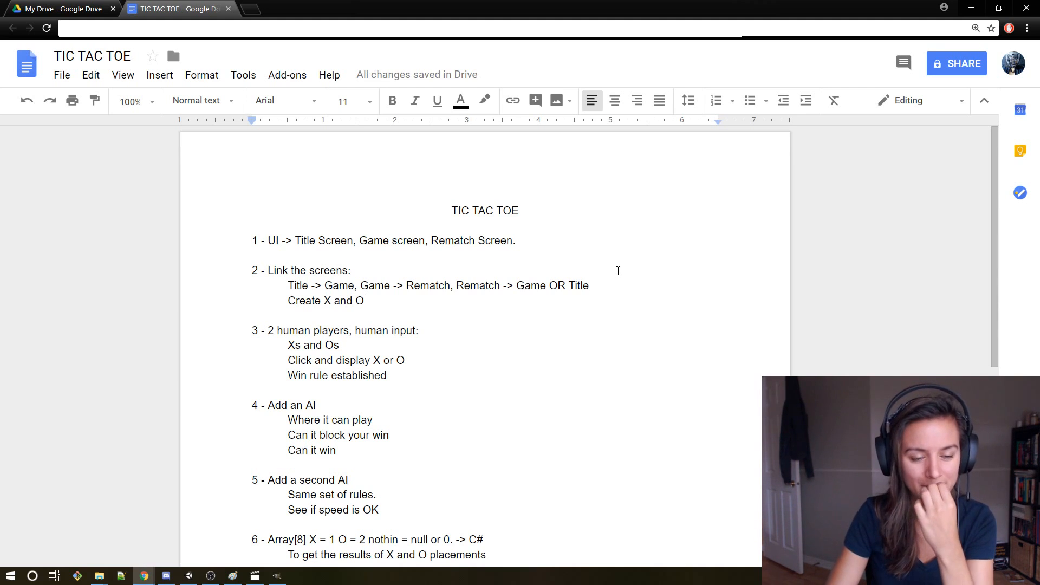
scroll(650, 269, down, 2)
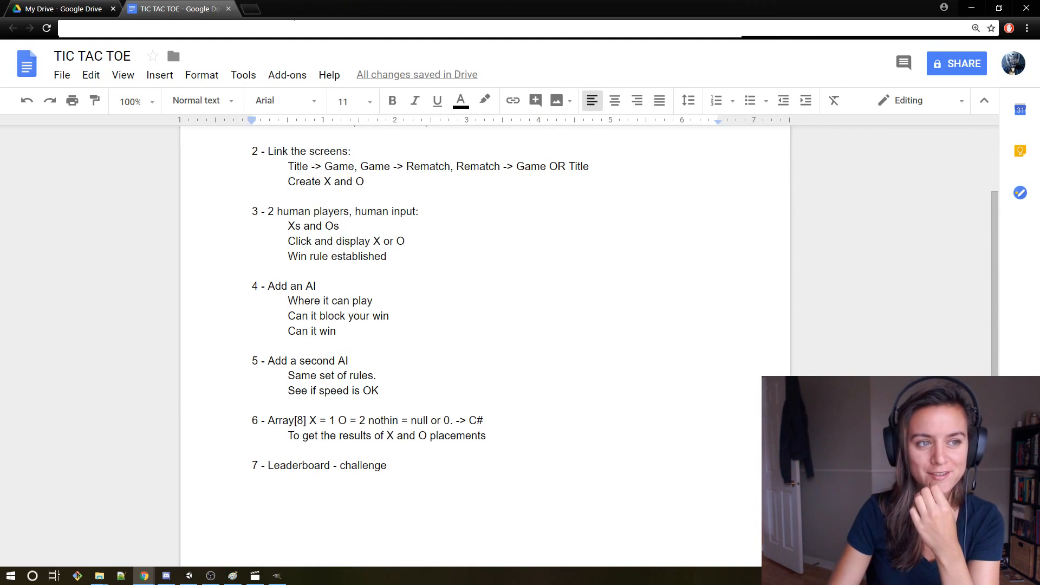
click(214, 578)
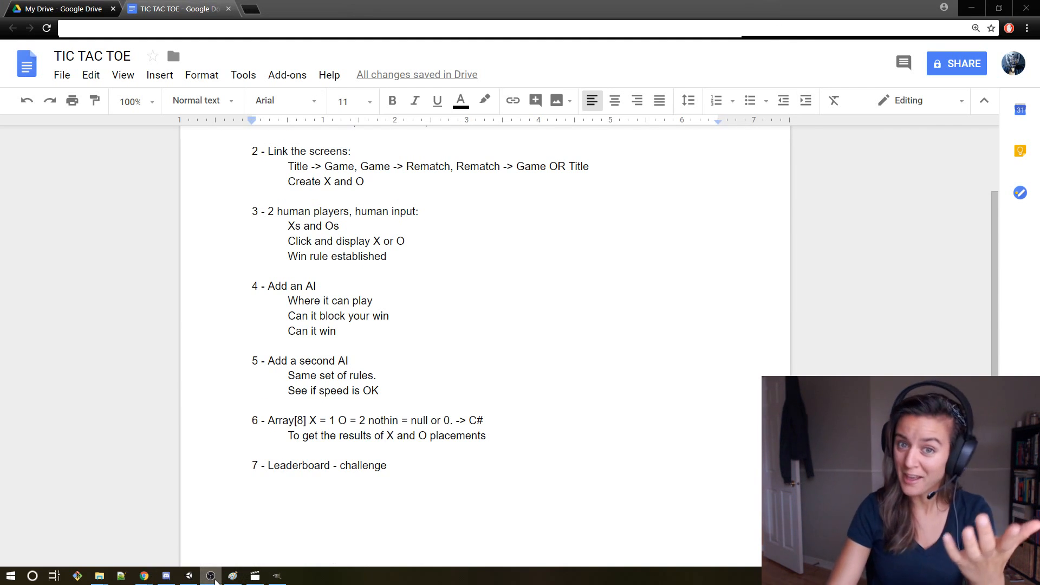